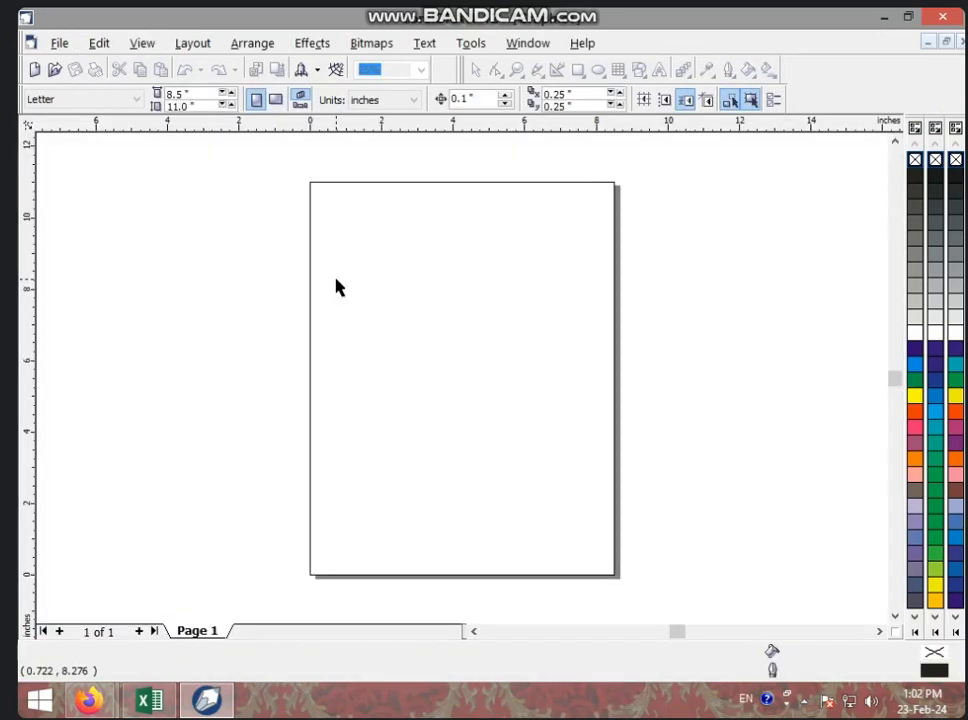
# Draw a rectangle about 5.94 by 4.57 inches in the upper half of the page.
pyautogui.rightClick(510, 78)
pyautogui.click(508, 80)
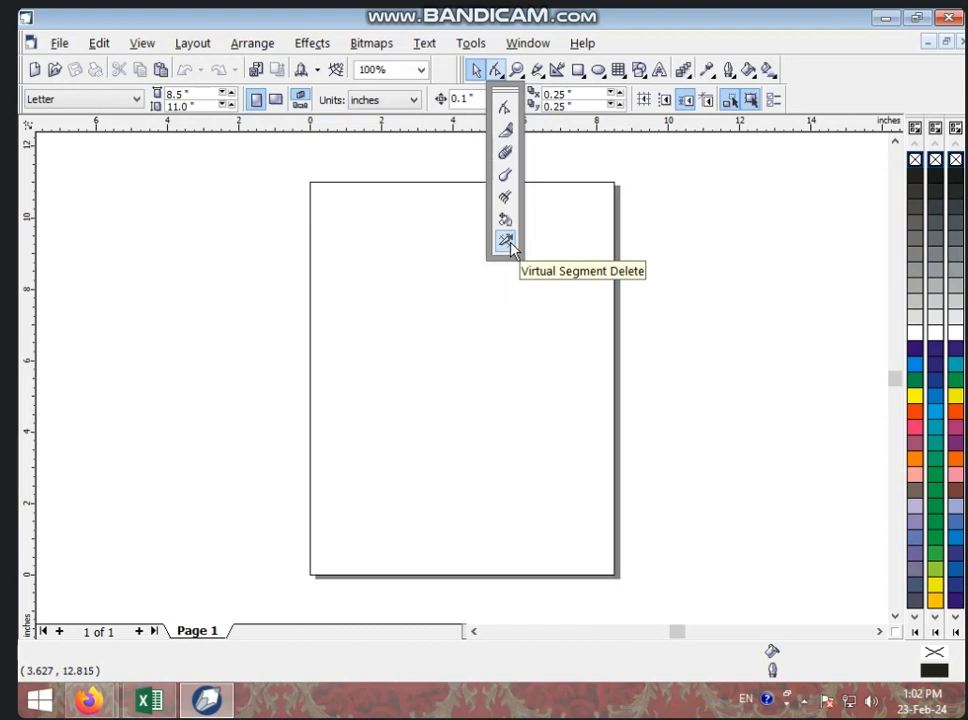
pyautogui.click(576, 74)
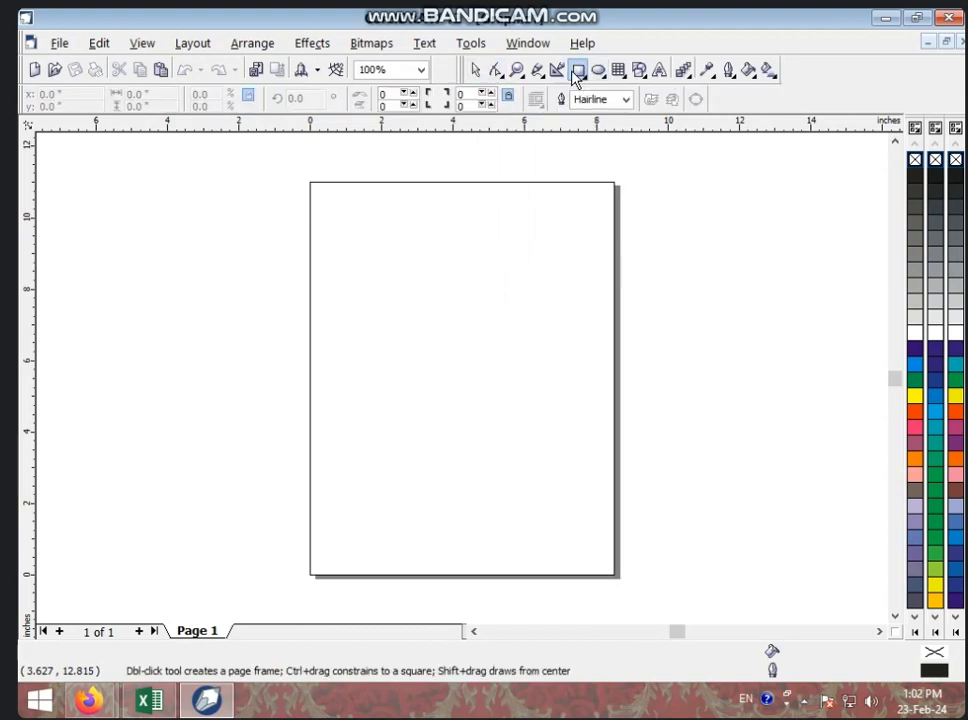
pyautogui.moveTo(376, 213); pyautogui.dragTo(589, 377)
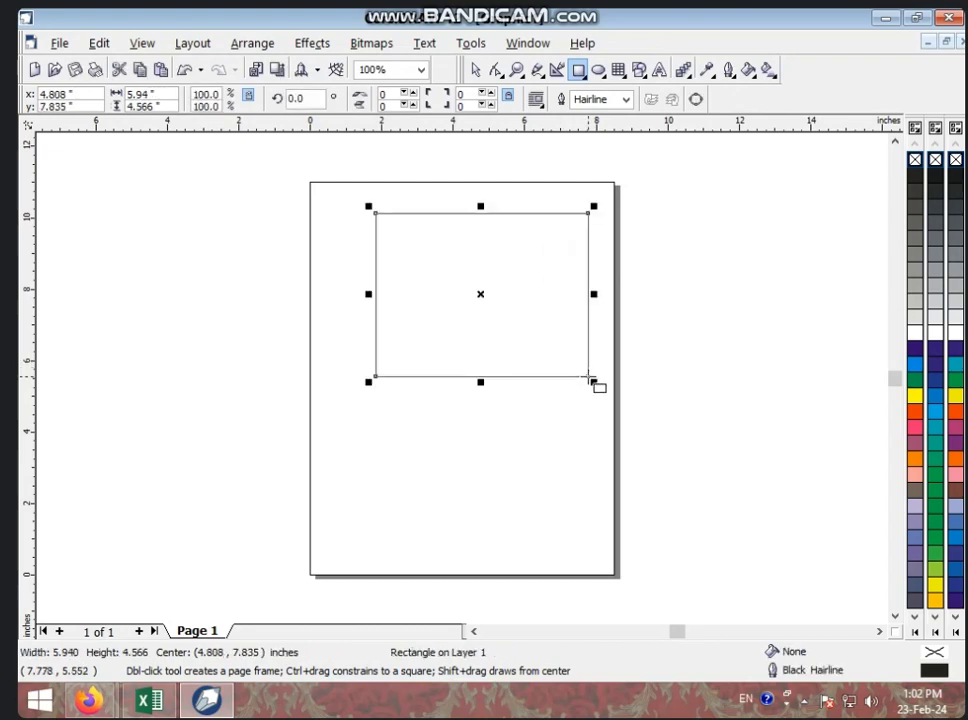
# Fill the rectangle with light blue (RGB 100%B 80%G) and give it a red outline 16 pt wide.
pyautogui.click(936, 420)
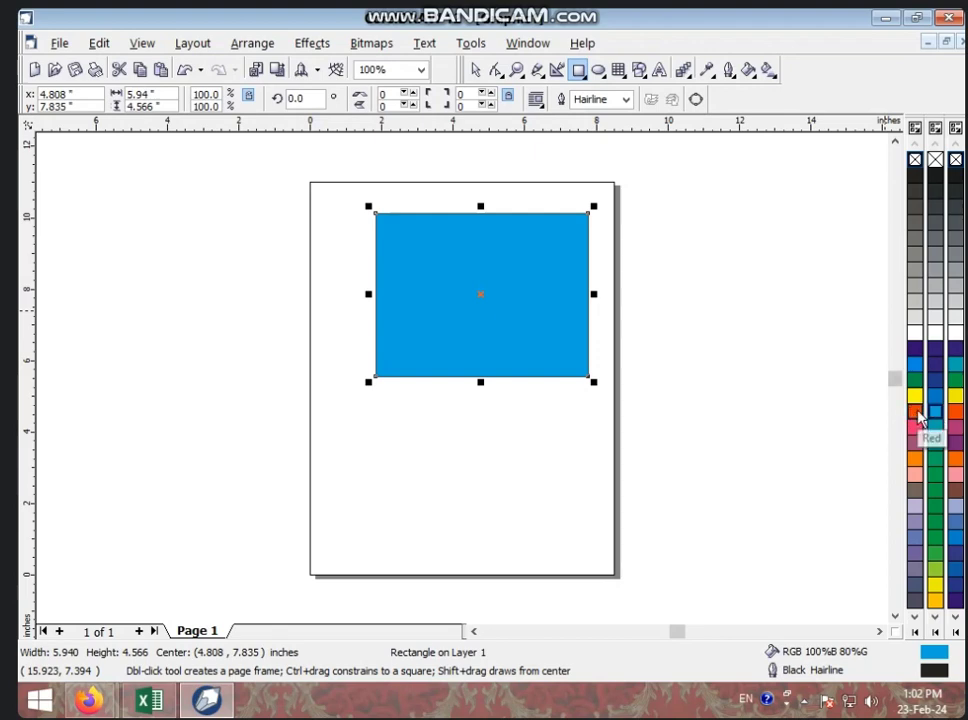
pyautogui.rightClick(919, 418)
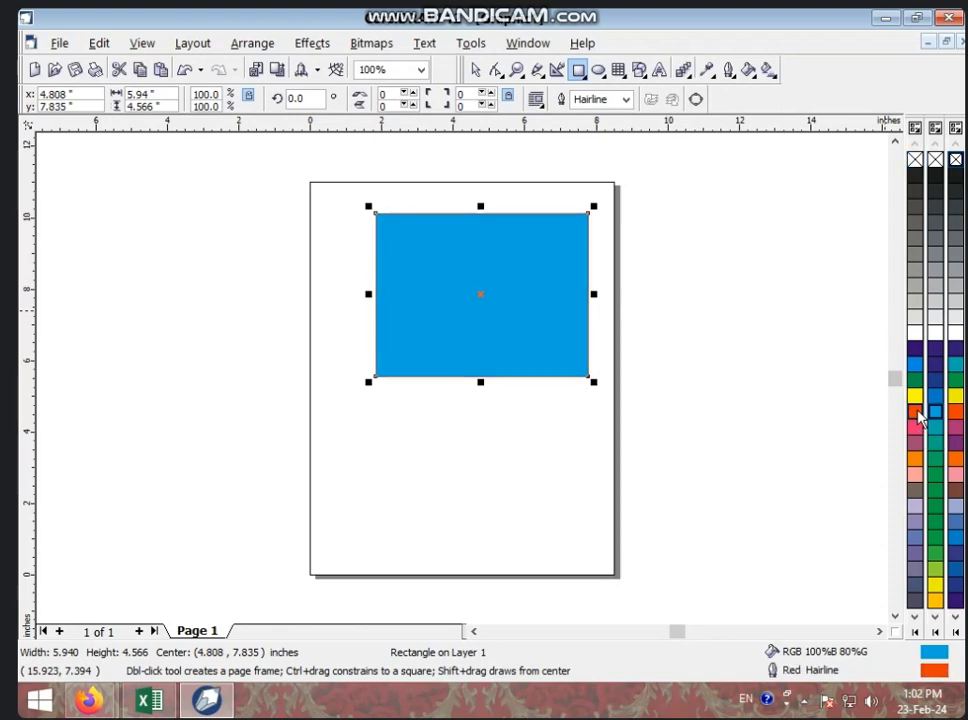
pyautogui.click(624, 99)
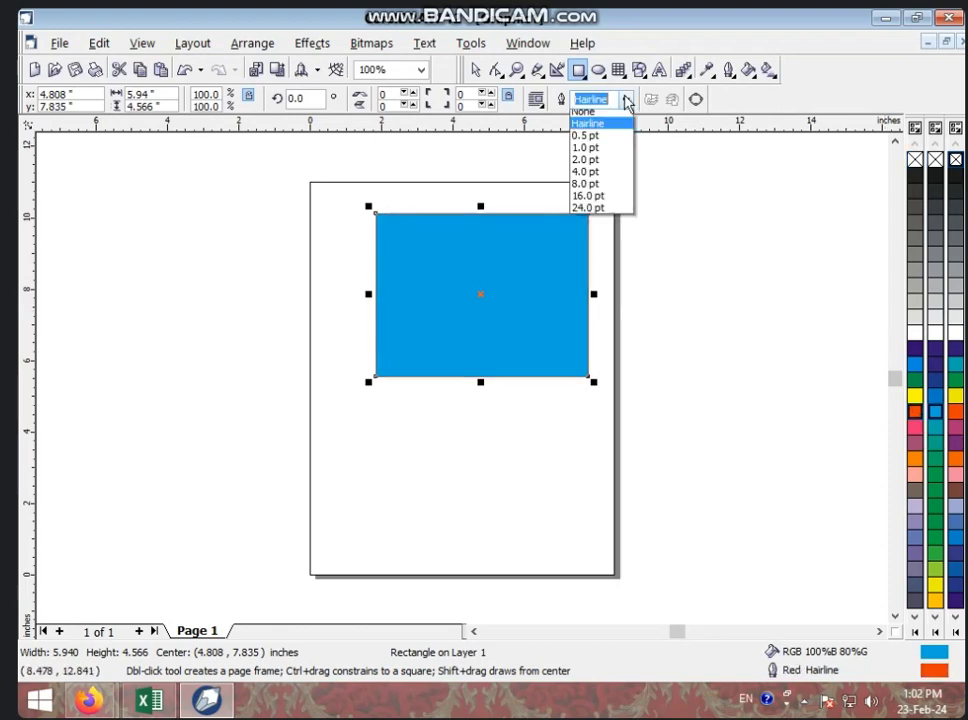
pyautogui.click(588, 196)
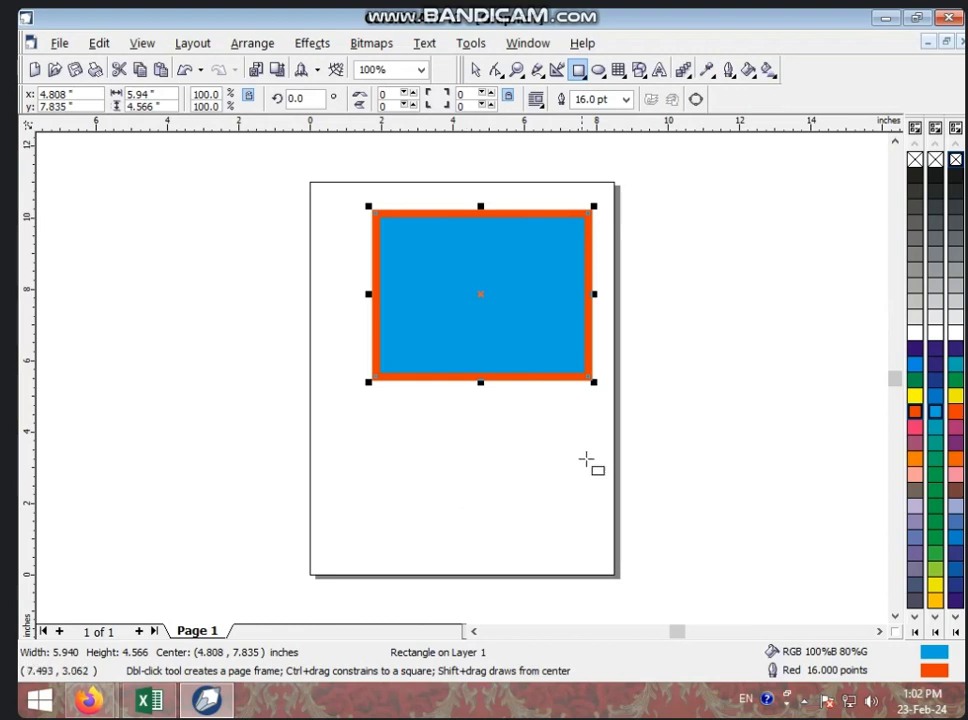
# Delete the light blue rectangle with the red outline.
pyautogui.click(477, 70)
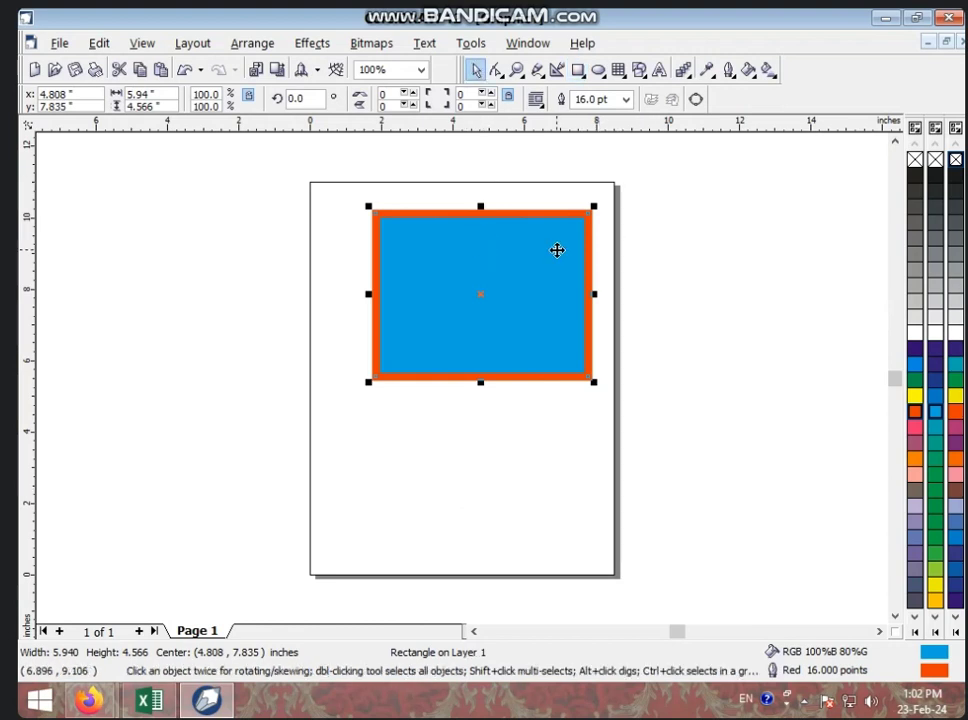
pyautogui.press('Delete')
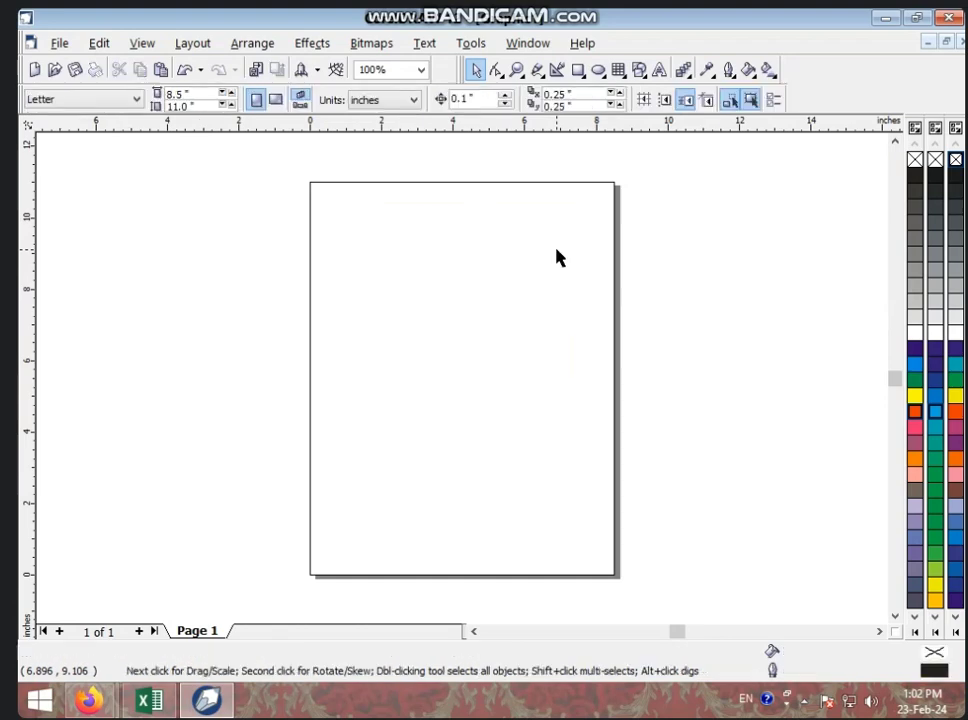
# Draw a rectangle about 5.99 by 5.03 inches in the page's upper half and fill it with dark blue (RGB 100%B 40%G).
pyautogui.click(517, 72)
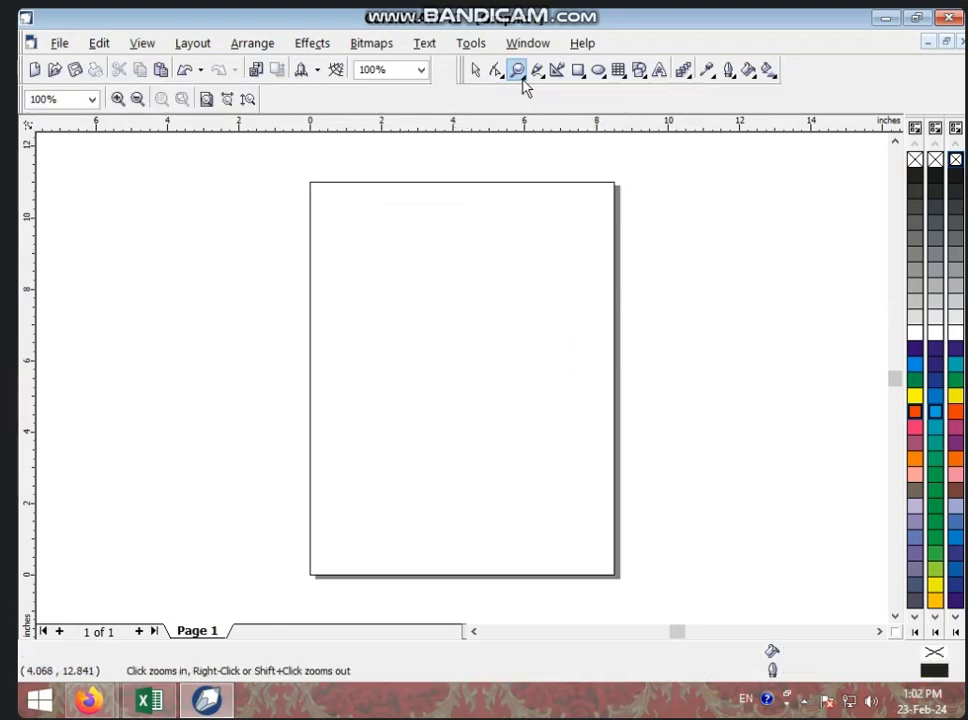
pyautogui.click(520, 78)
pyautogui.click(585, 78)
pyautogui.click(587, 107)
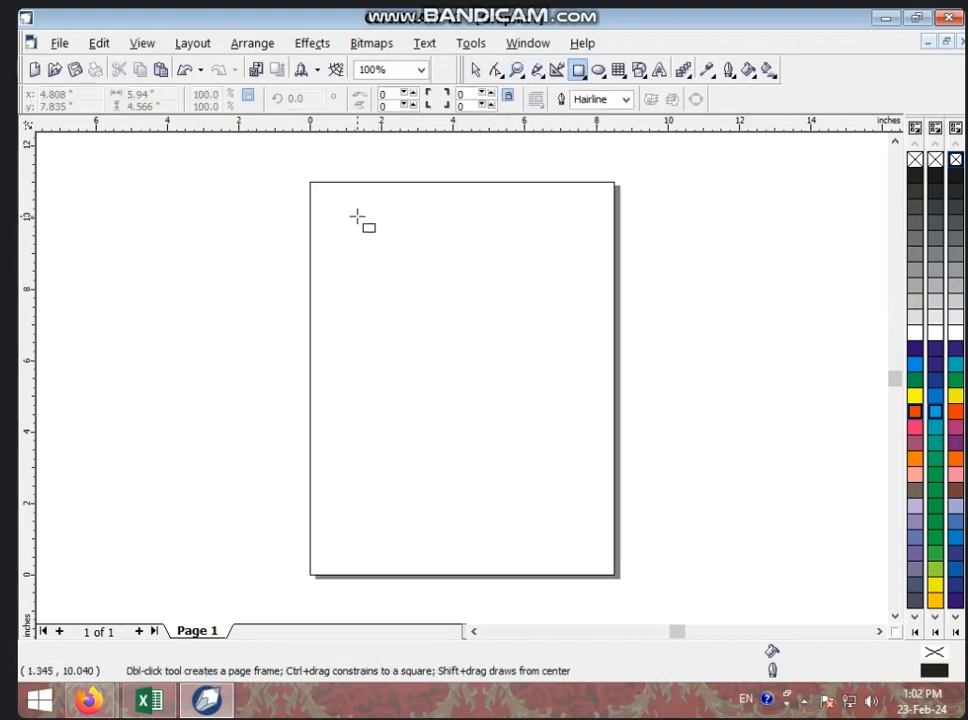
pyautogui.moveTo(358, 216); pyautogui.dragTo(572, 396)
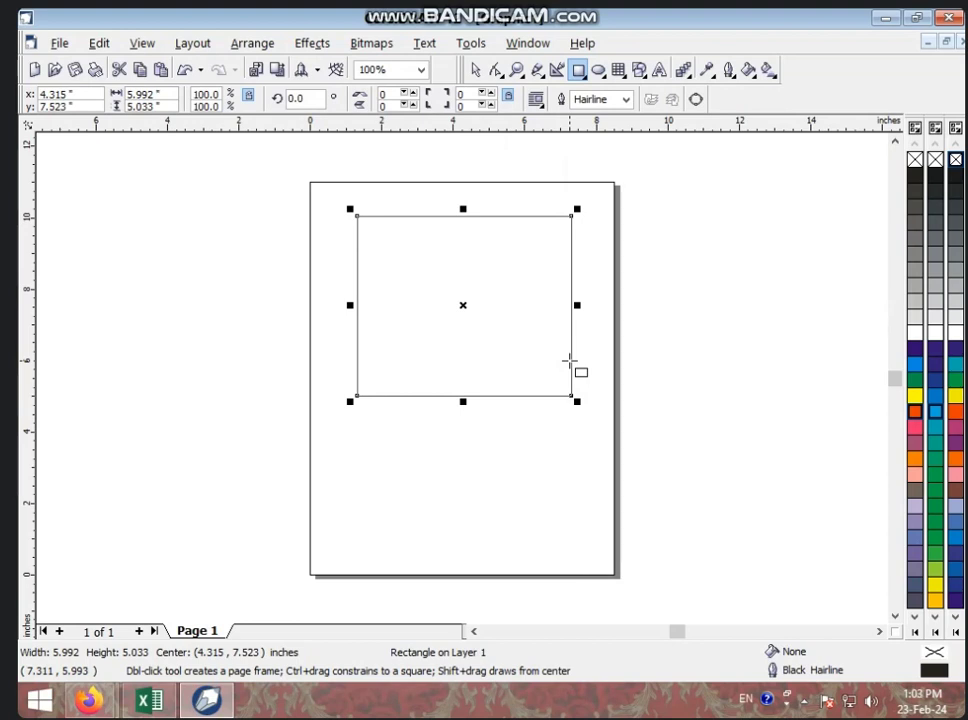
pyautogui.click(935, 380)
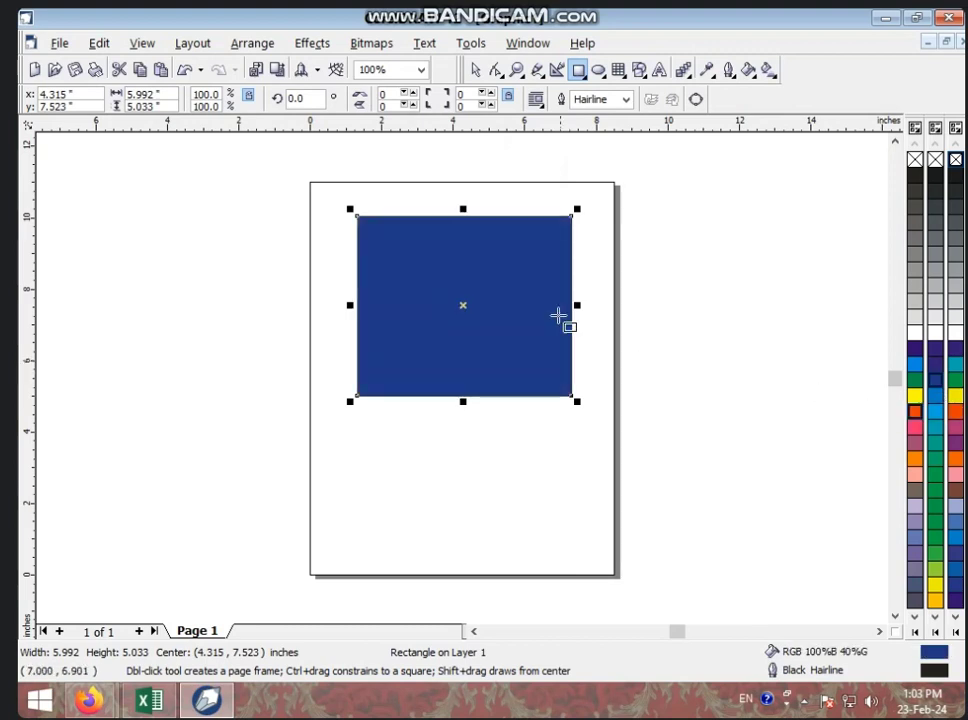
# Examine the dark blue rectangle at several magnifications, zoomed to the selection and close up on its upper-left corner.
pyautogui.click(516, 69)
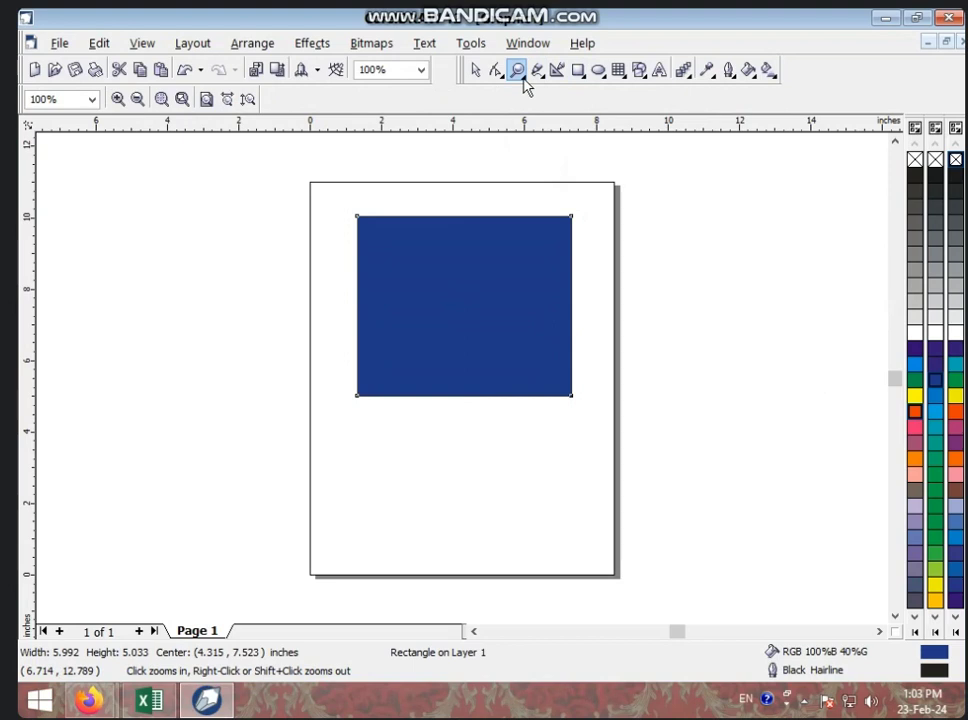
pyautogui.click(471, 262)
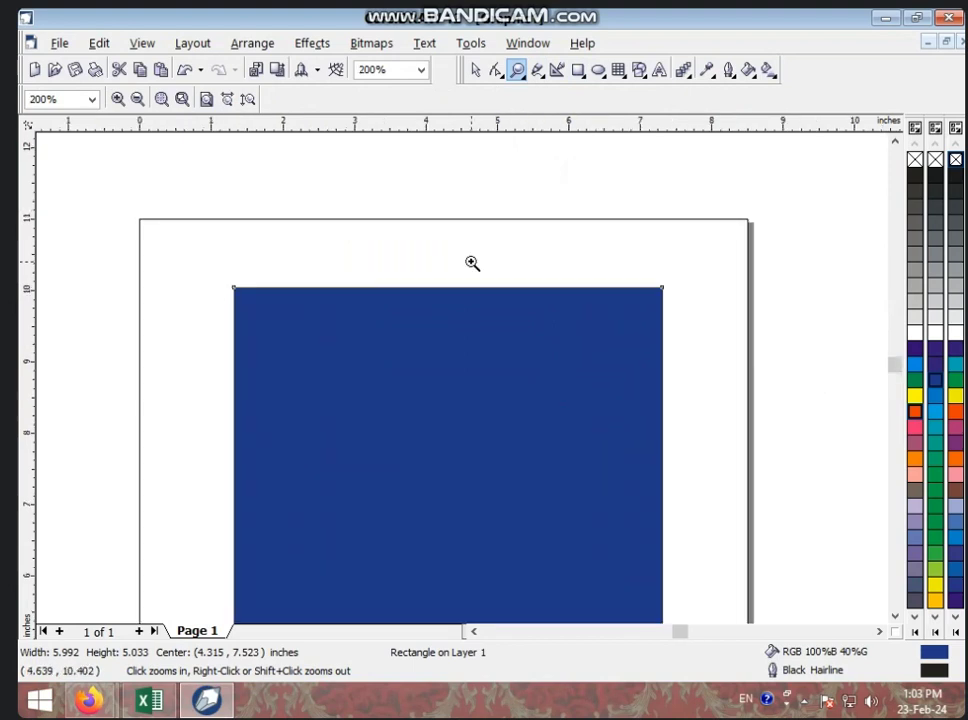
pyautogui.click(437, 342)
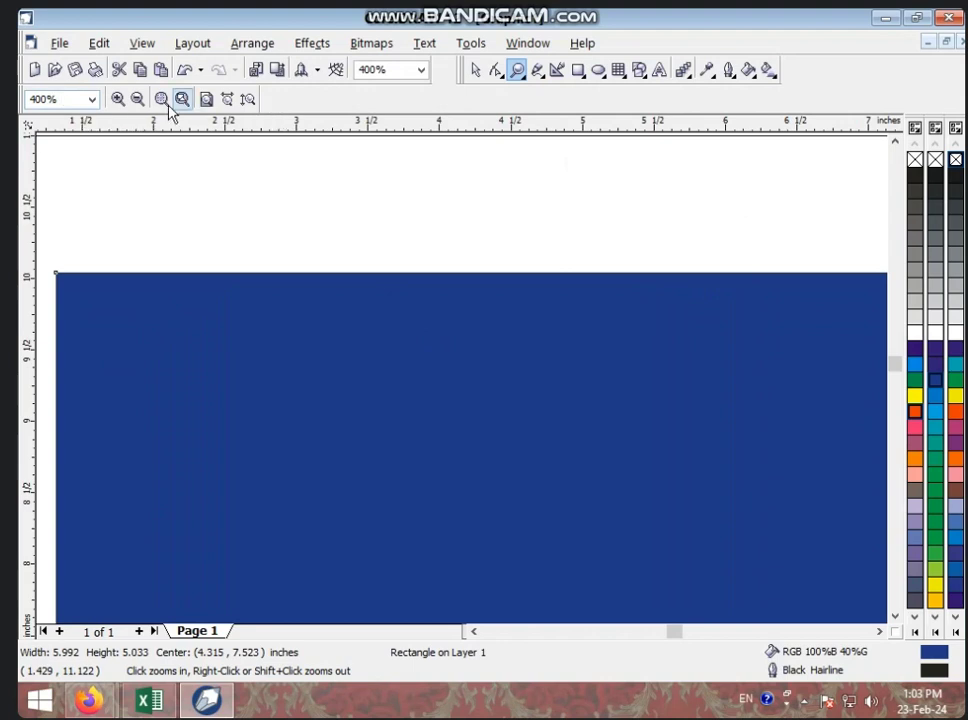
pyautogui.click(119, 99)
pyautogui.click(137, 100)
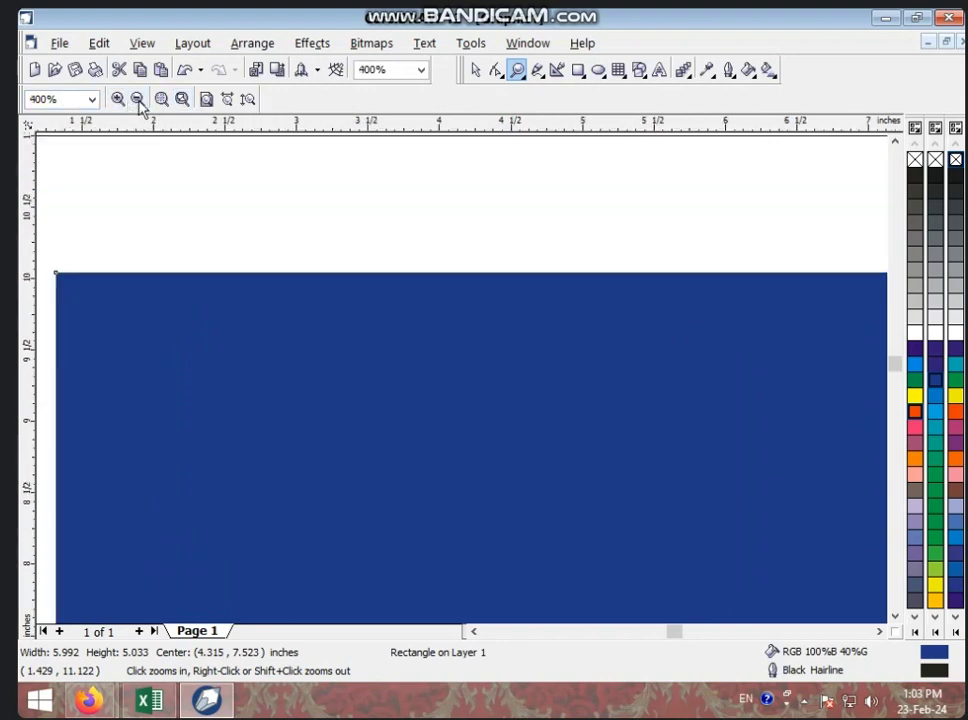
pyautogui.click(138, 101)
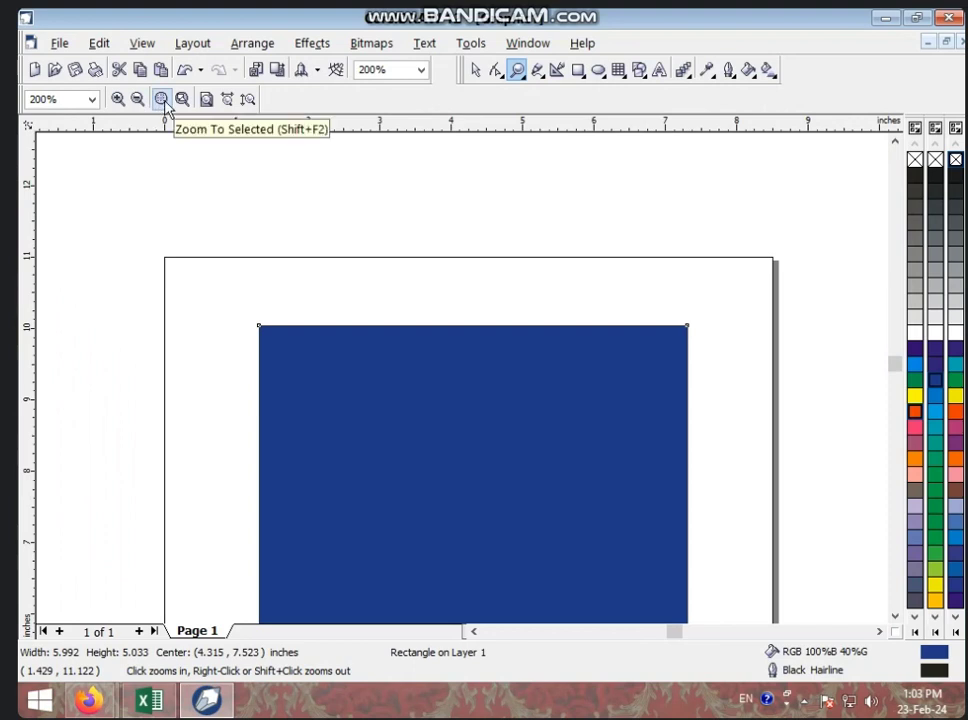
pyautogui.click(161, 99)
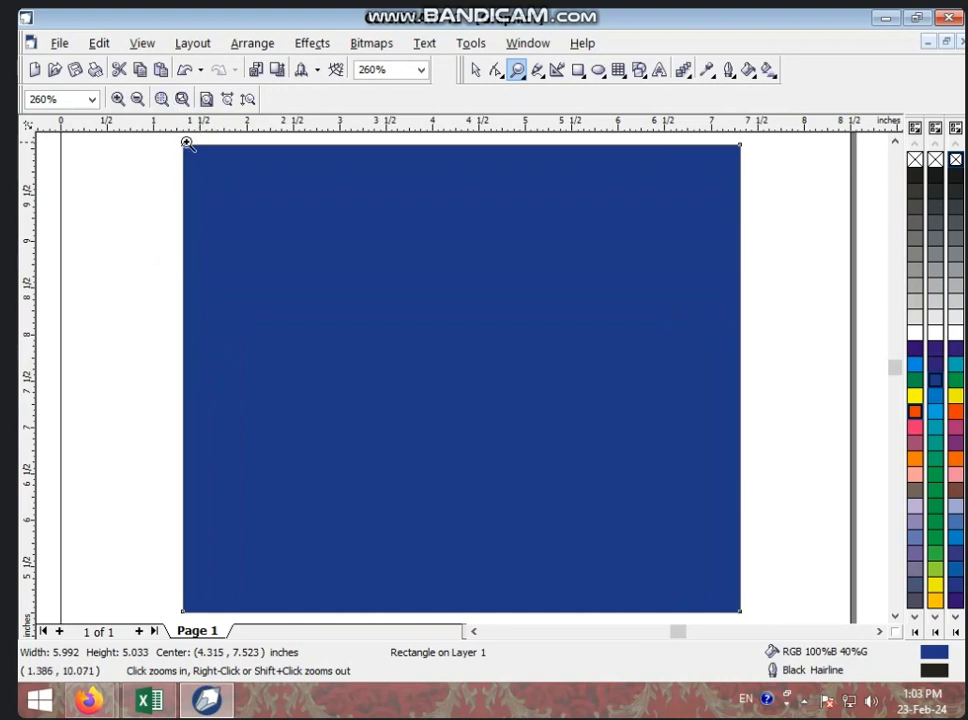
pyautogui.moveTo(182, 146); pyautogui.dragTo(213, 176)
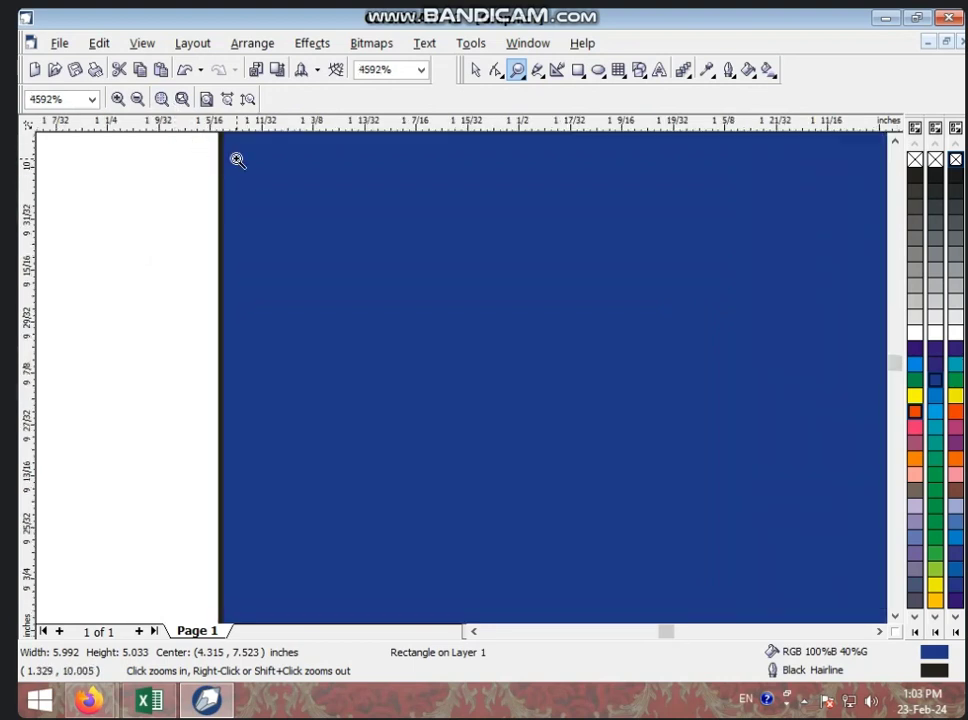
# Undo the rectangle's dark blue fill and return the view to the whole page.
pyautogui.hotkey('ctrl', 'z')
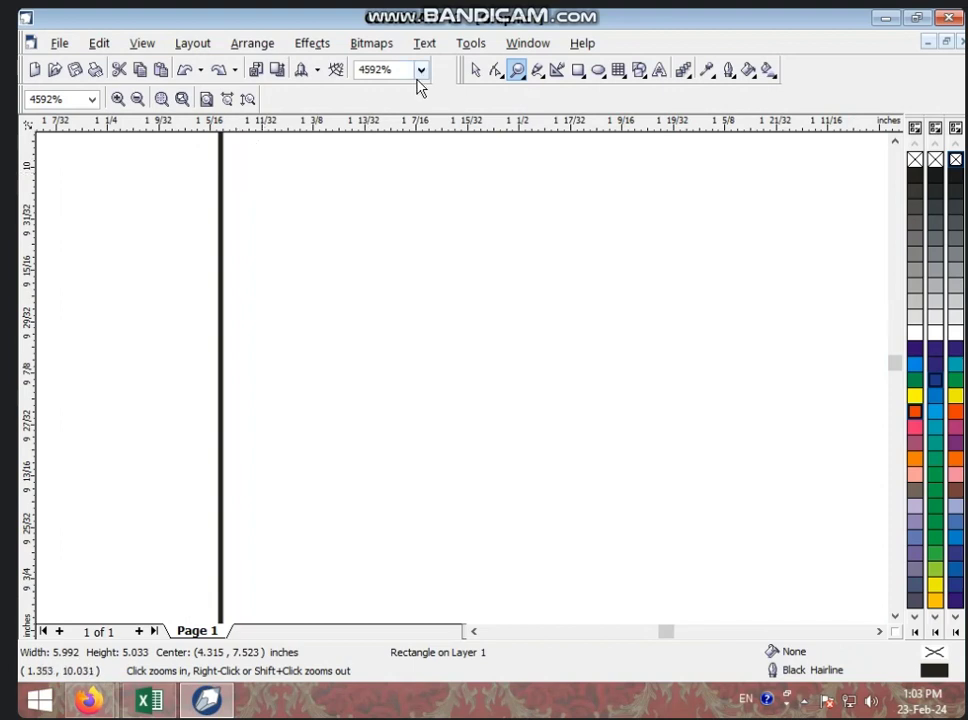
pyautogui.press('h')
pyautogui.moveTo(439, 143); pyautogui.dragTo(407, 309)
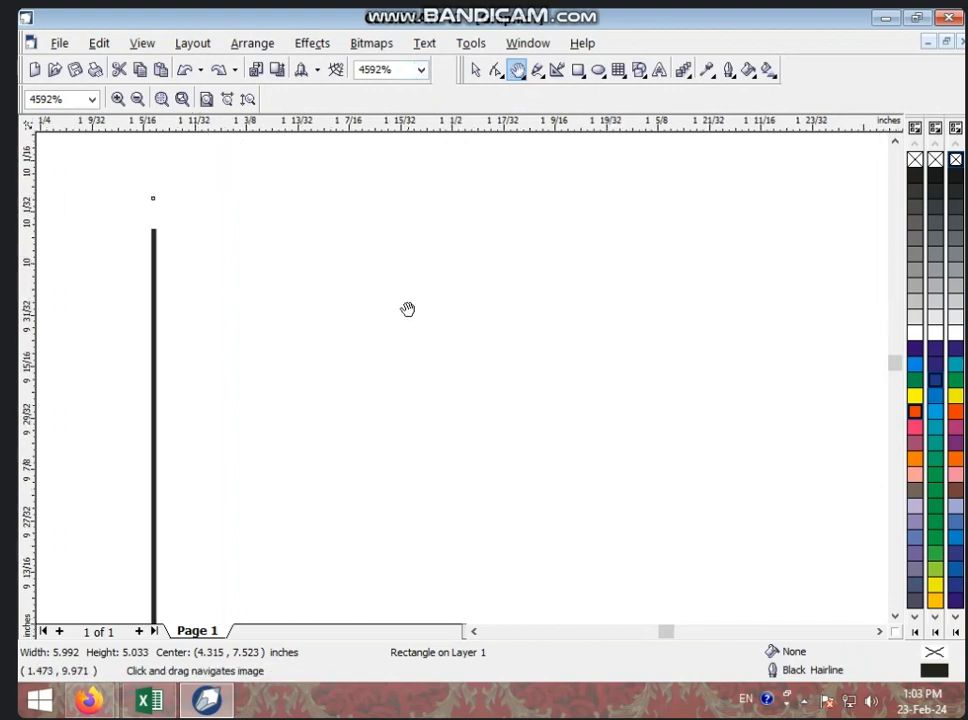
pyautogui.click(84, 99)
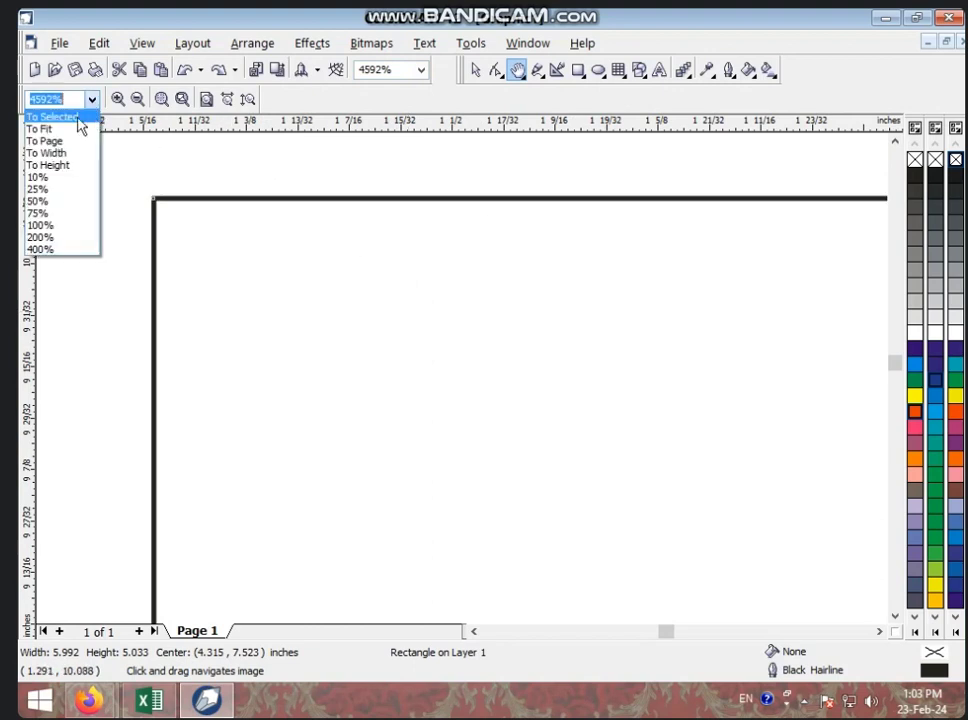
pyautogui.click(71, 142)
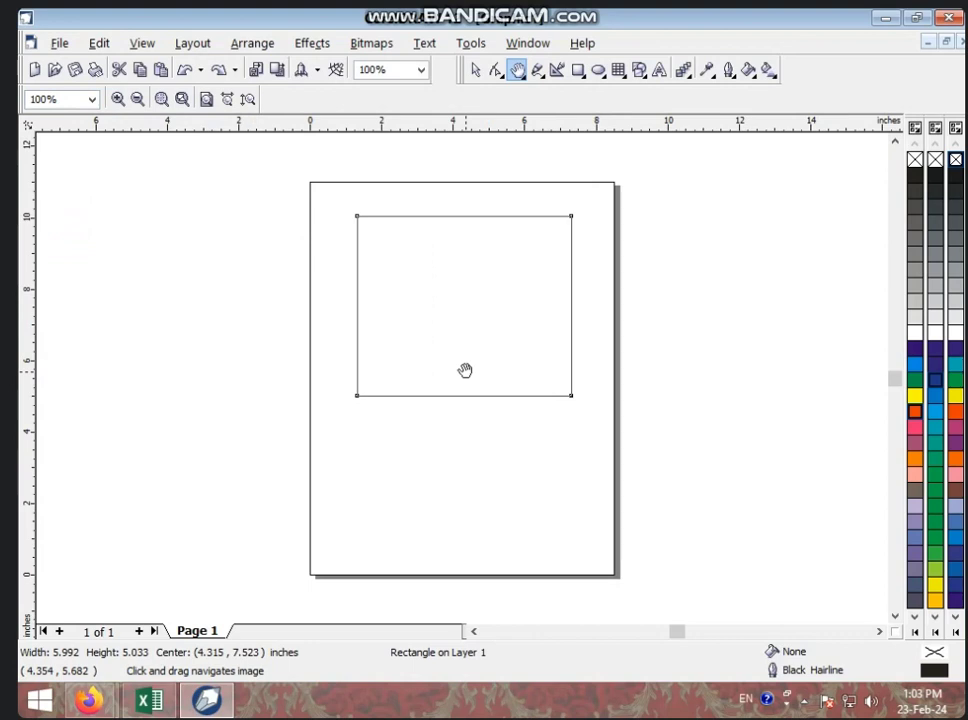
# Examine the unfilled rectangle's upper-left corner outline at very high magnification, then fit the whole page in view again.
pyautogui.click(522, 80)
pyautogui.click(523, 104)
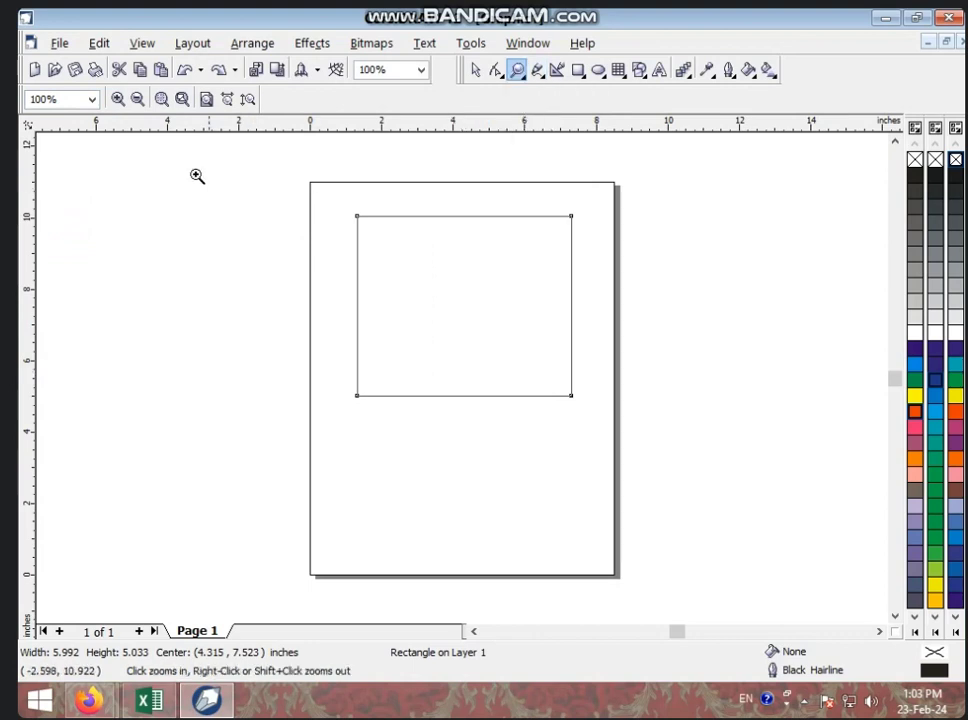
pyautogui.click(182, 100)
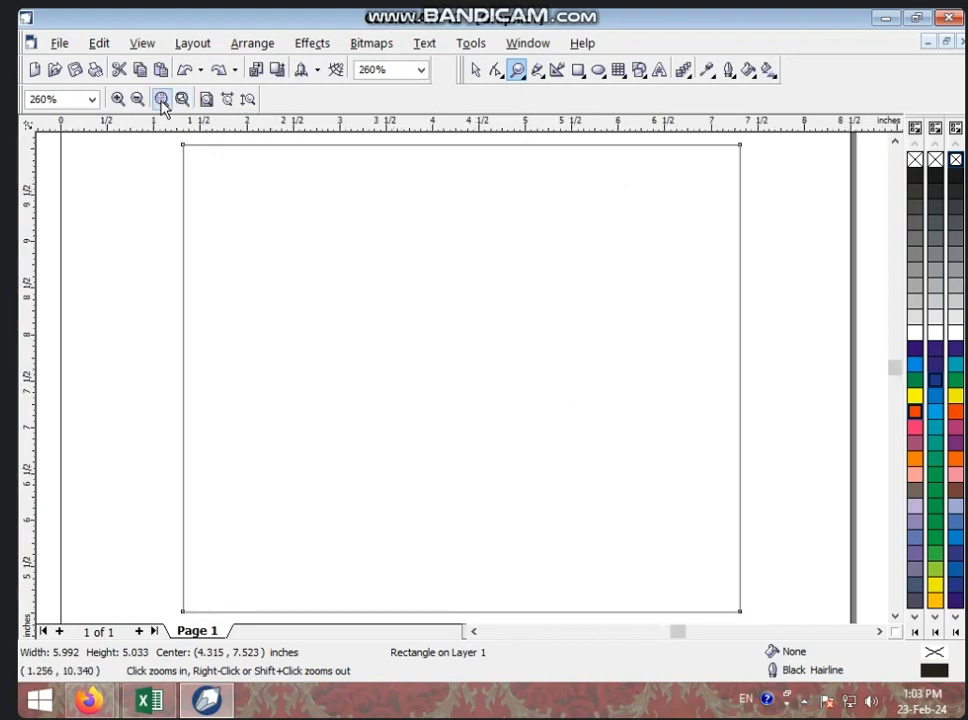
pyautogui.click(188, 146)
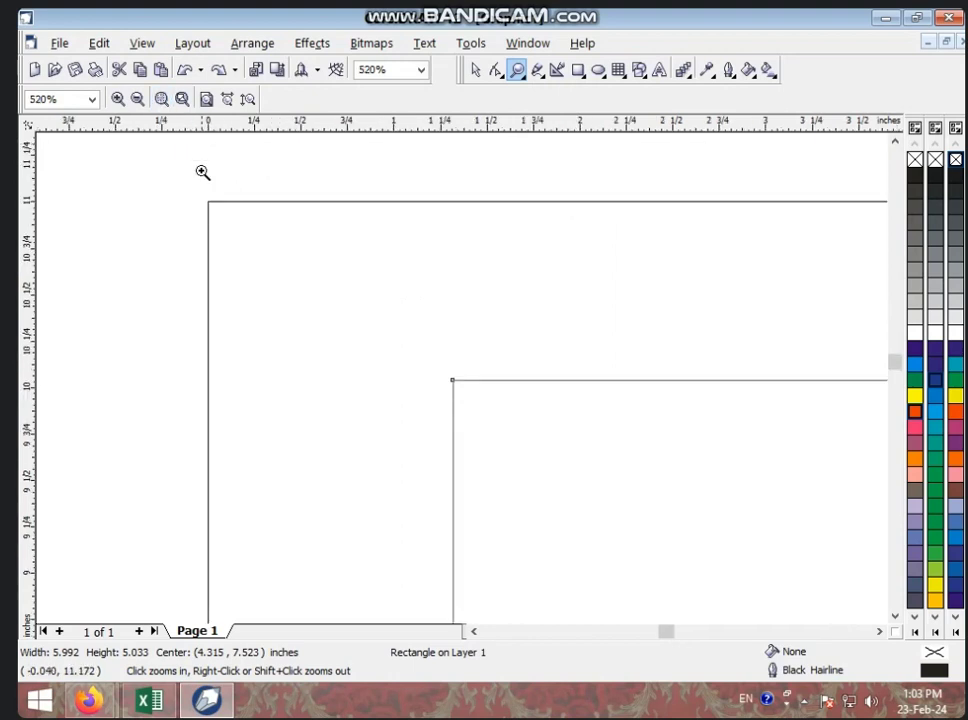
pyautogui.click(456, 386)
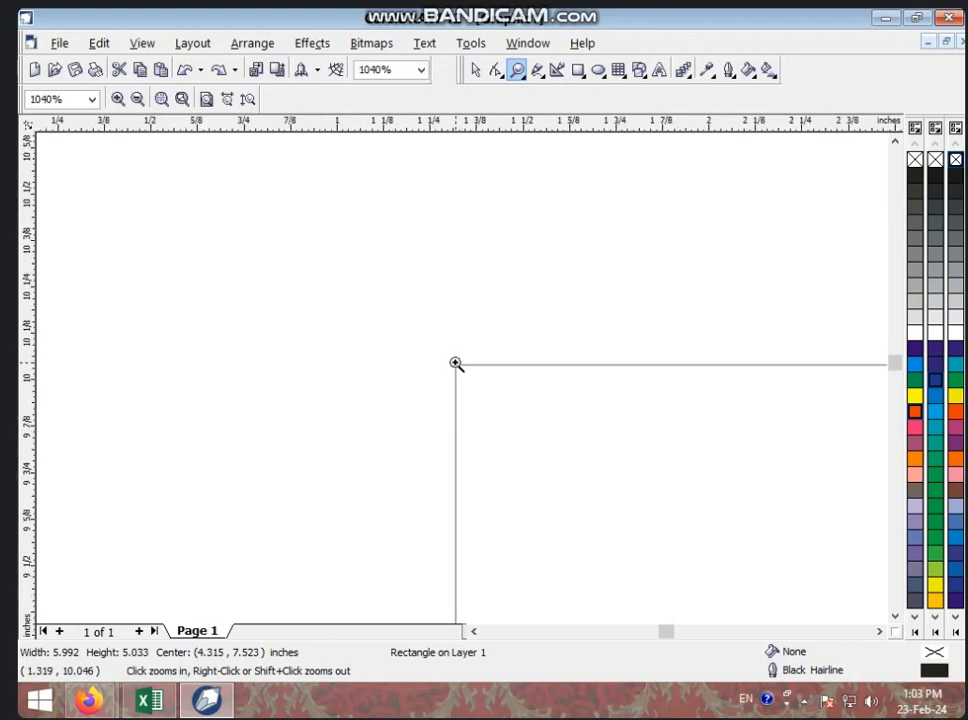
pyautogui.click(456, 364)
pyautogui.click(462, 386)
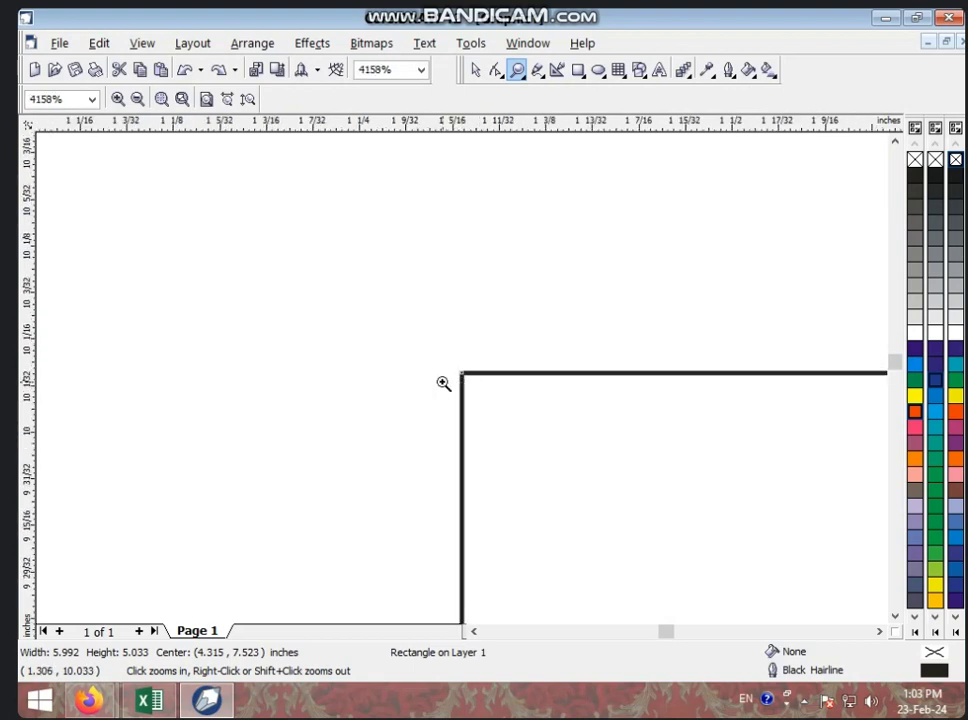
pyautogui.click(460, 377)
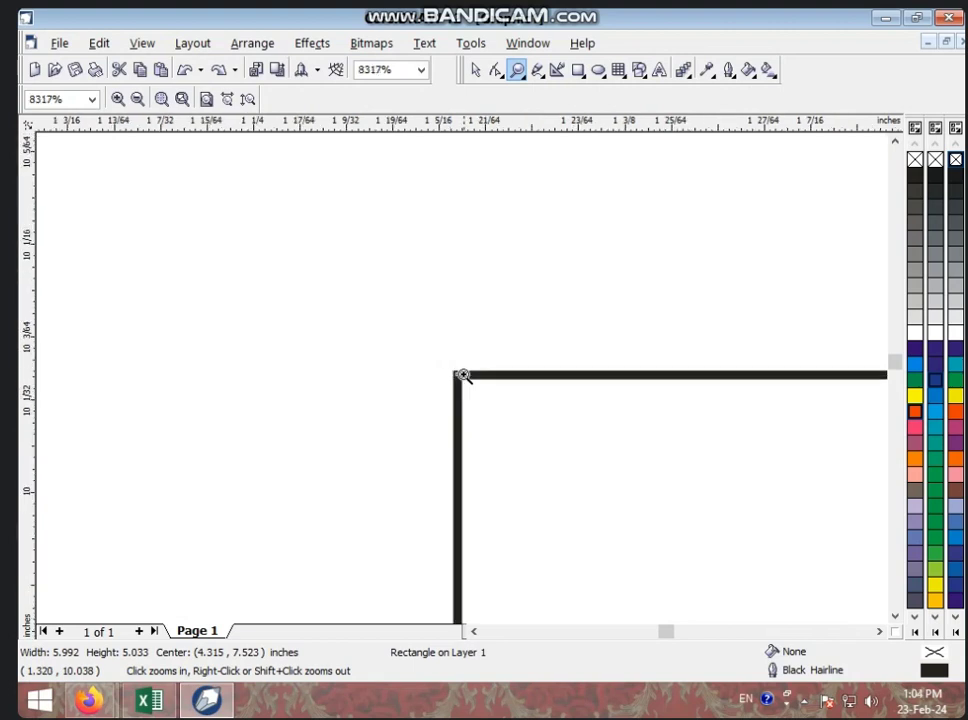
pyautogui.click(455, 380)
pyautogui.click(454, 381)
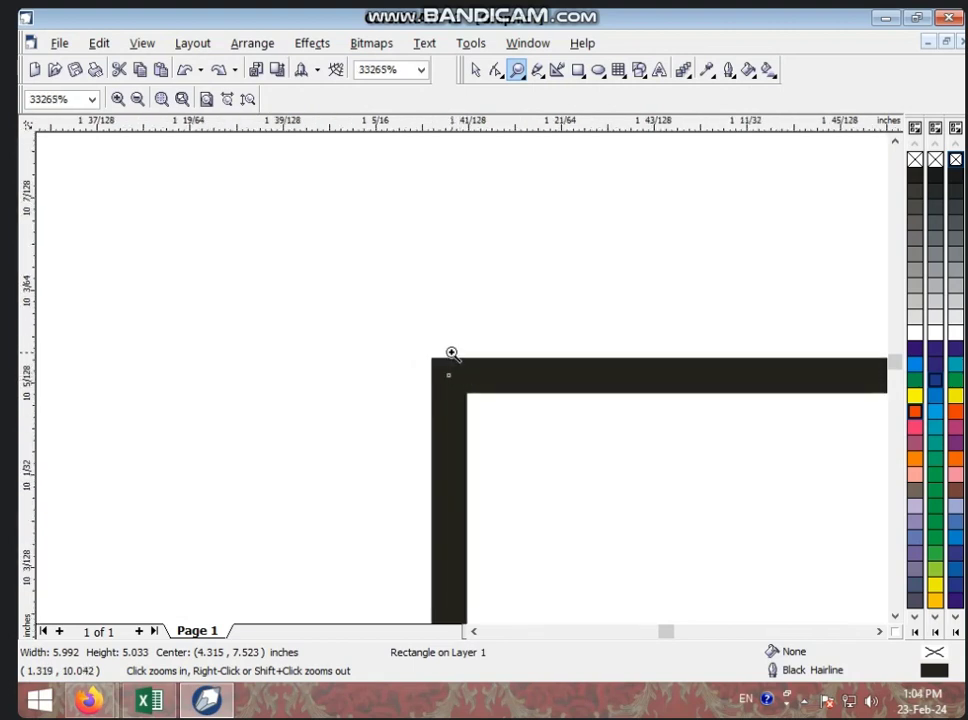
pyautogui.click(91, 99)
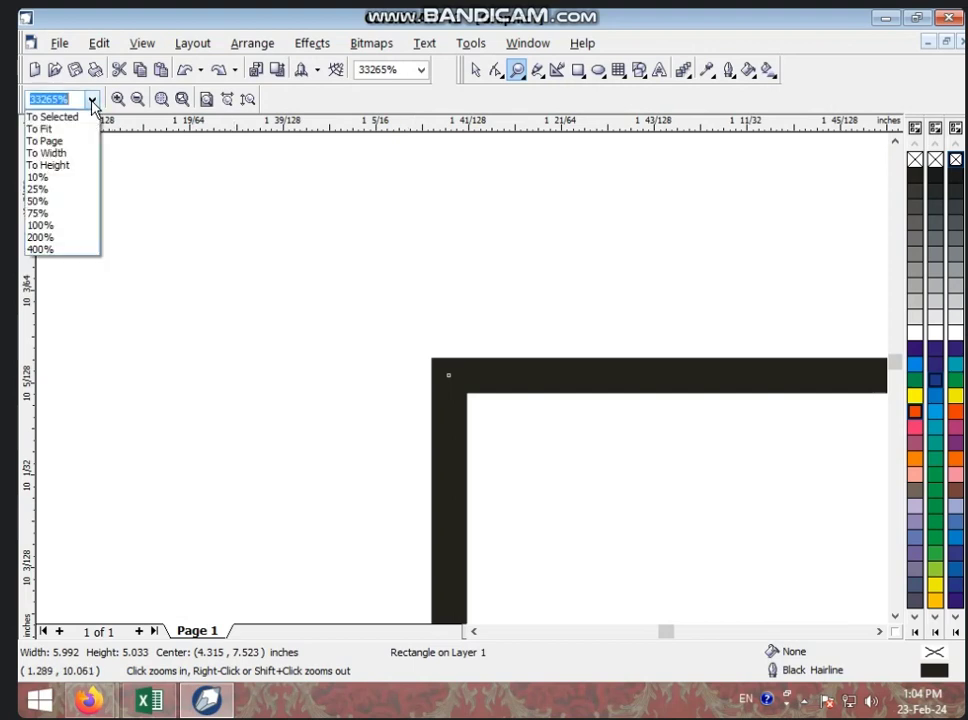
pyautogui.click(88, 138)
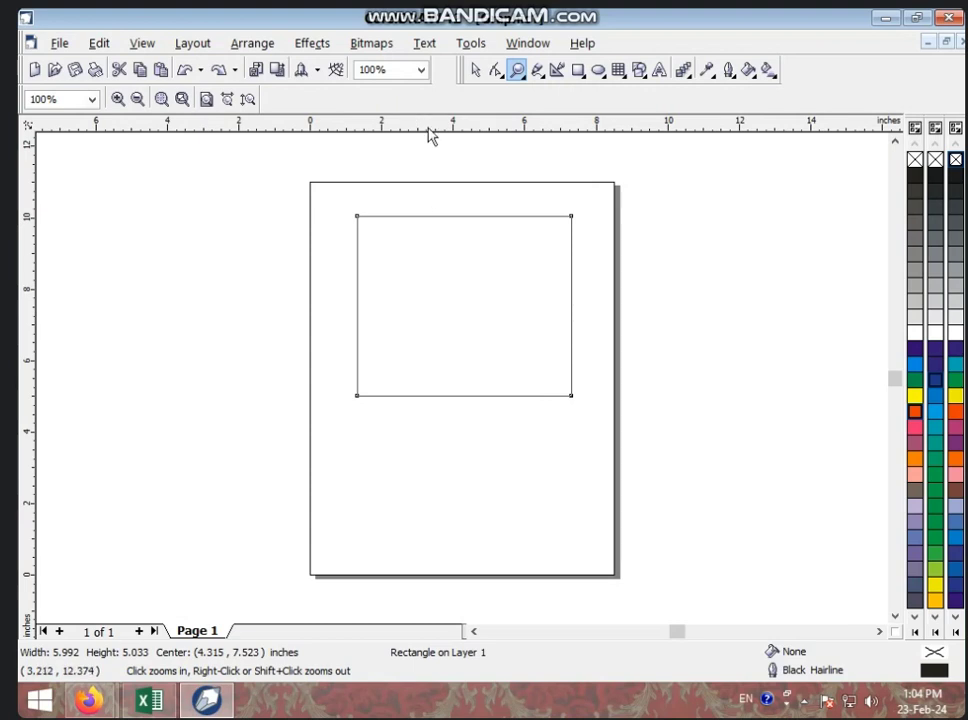
# Pan the page slightly up and to the right with the Hand tool.
pyautogui.click(521, 82)
pyautogui.click(527, 133)
pyautogui.moveTo(473, 262)
pyautogui.mouseDown()
pyautogui.moveTo(406, 262)
pyautogui.moveTo(426, 285)
pyautogui.moveTo(516, 261)
pyautogui.moveTo(514, 290)
pyautogui.moveTo(486, 294)
pyautogui.moveTo(479, 244)
pyautogui.mouseUp()
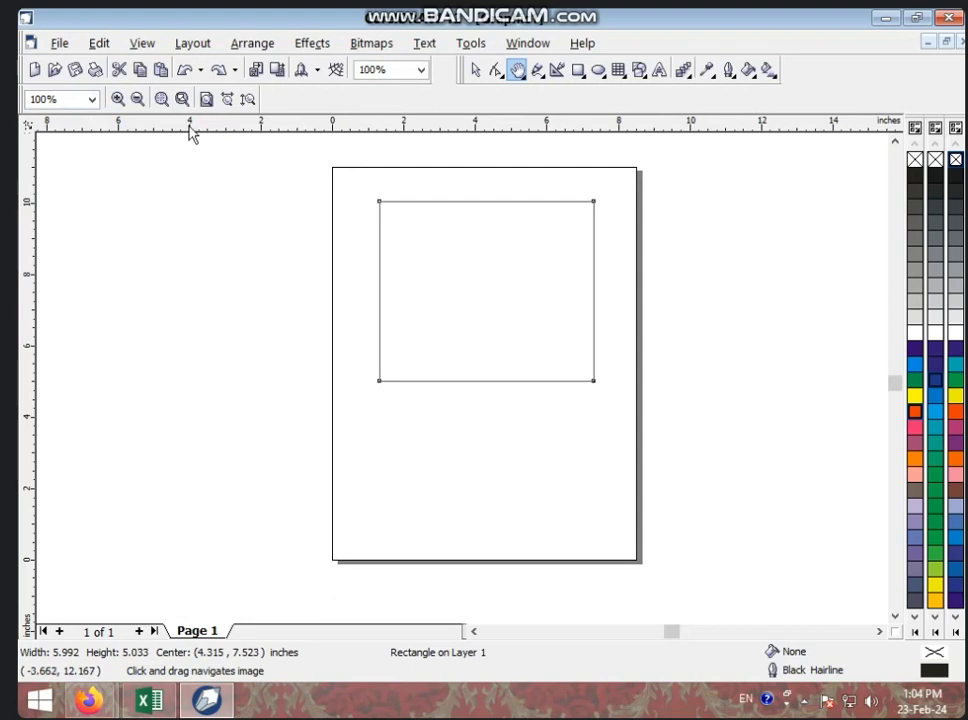
# Examine the page at the zoom presets To Selected, To Page, To Width and To Height, and return the view to 100%.
pyautogui.click(91, 99)
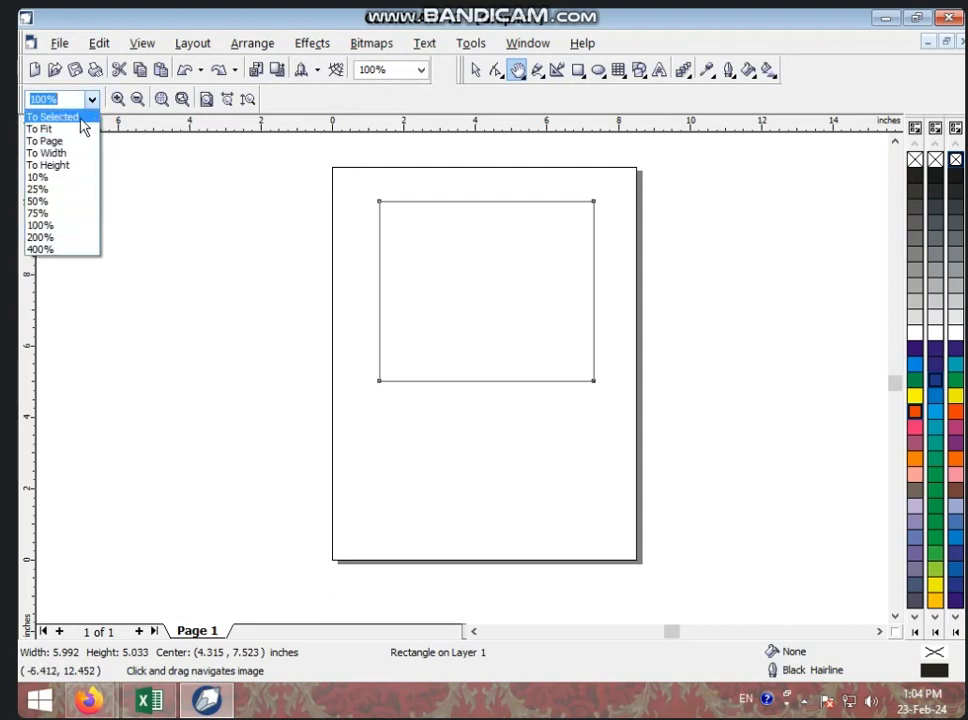
pyautogui.click(83, 125)
pyautogui.click(91, 99)
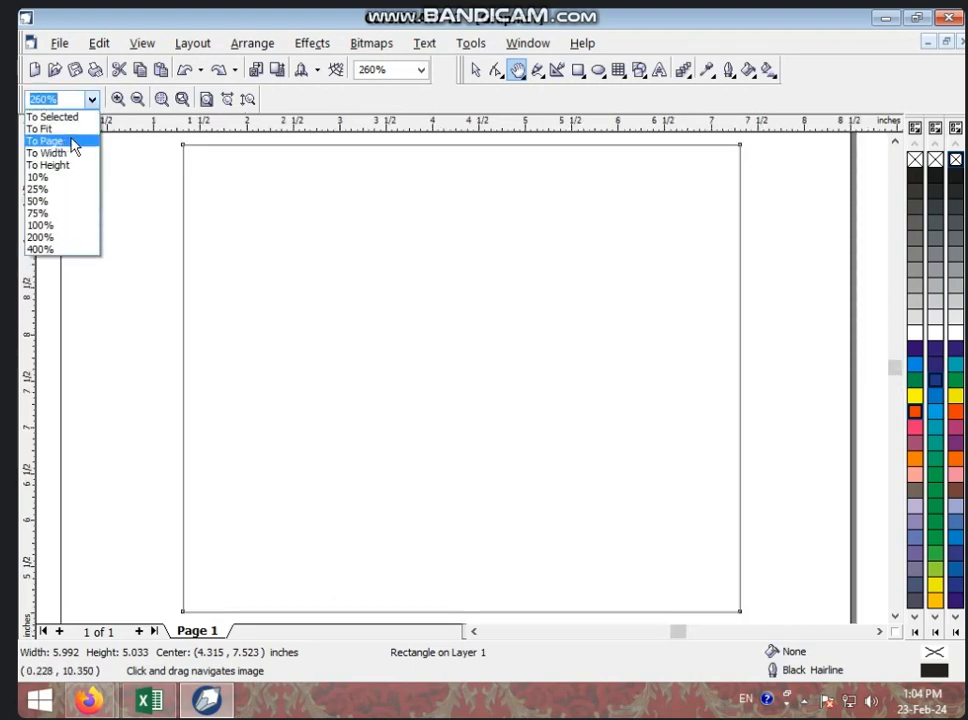
pyautogui.click(78, 138)
pyautogui.click(91, 99)
pyautogui.click(72, 139)
pyautogui.click(91, 99)
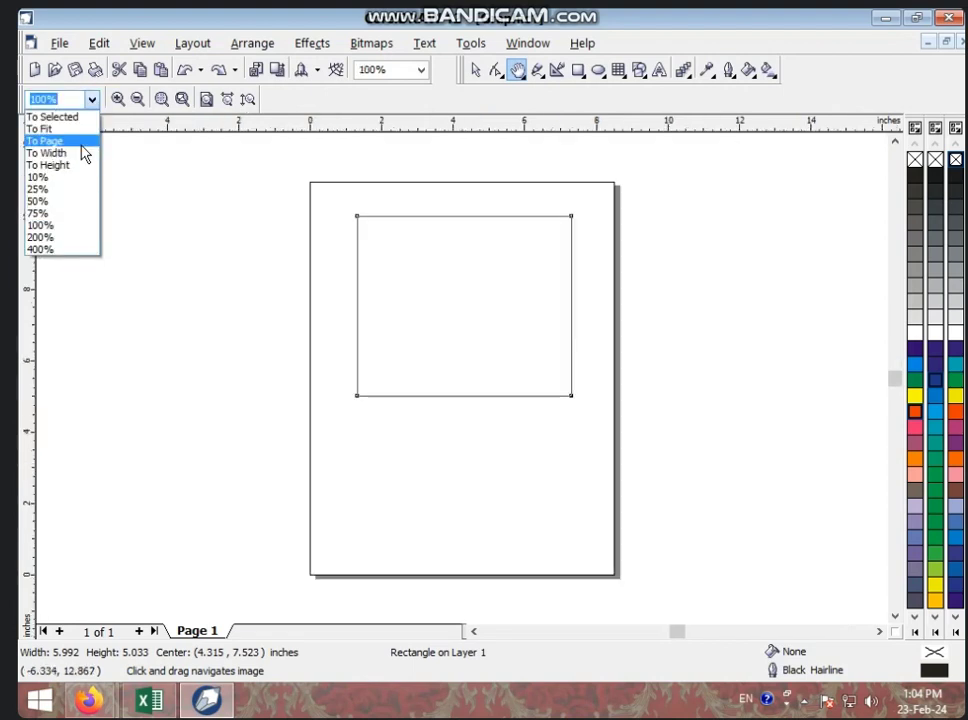
pyautogui.click(83, 155)
pyautogui.click(91, 99)
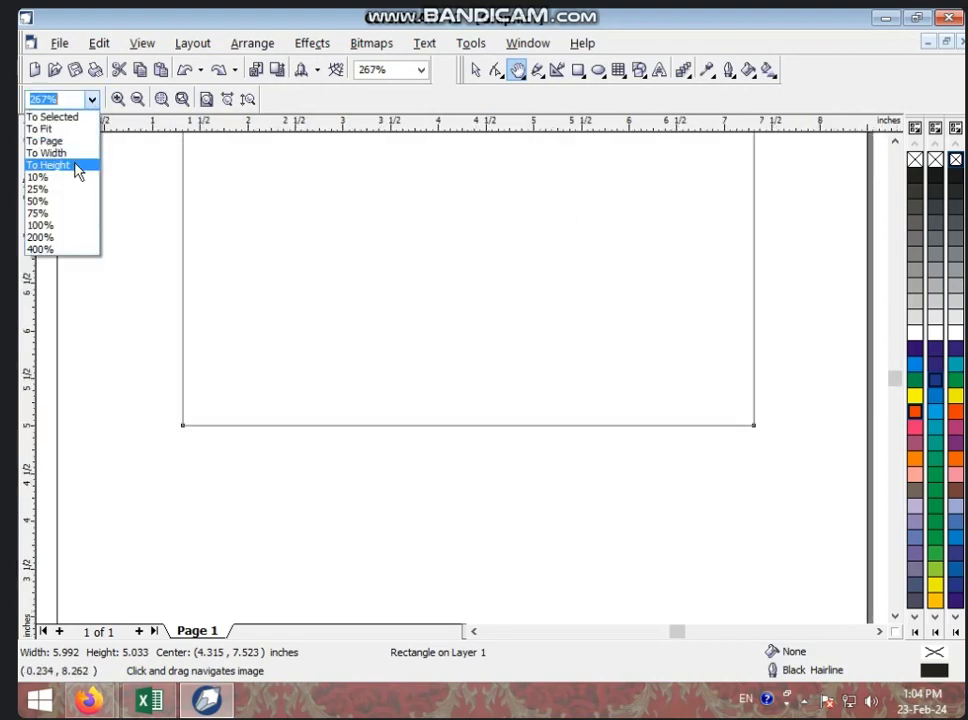
pyautogui.click(76, 165)
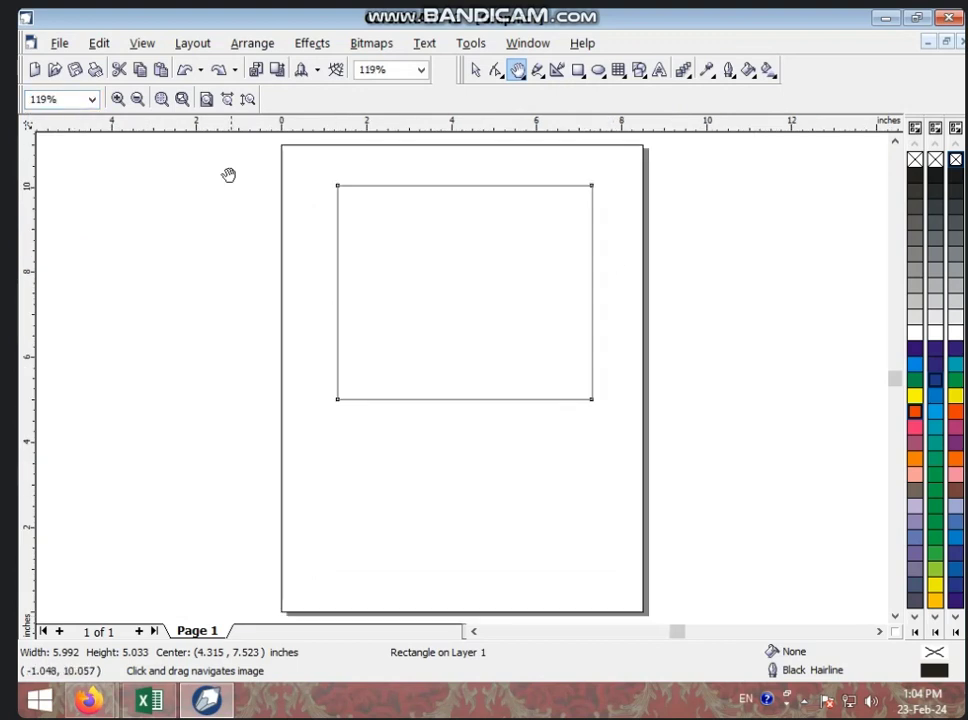
pyautogui.click(93, 101)
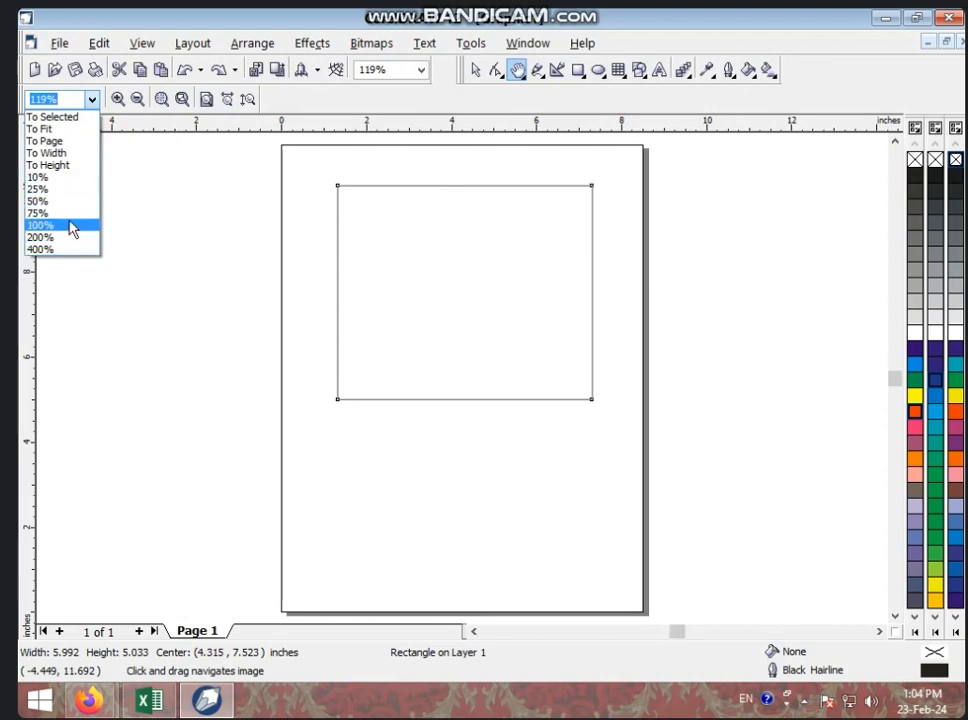
pyautogui.click(72, 228)
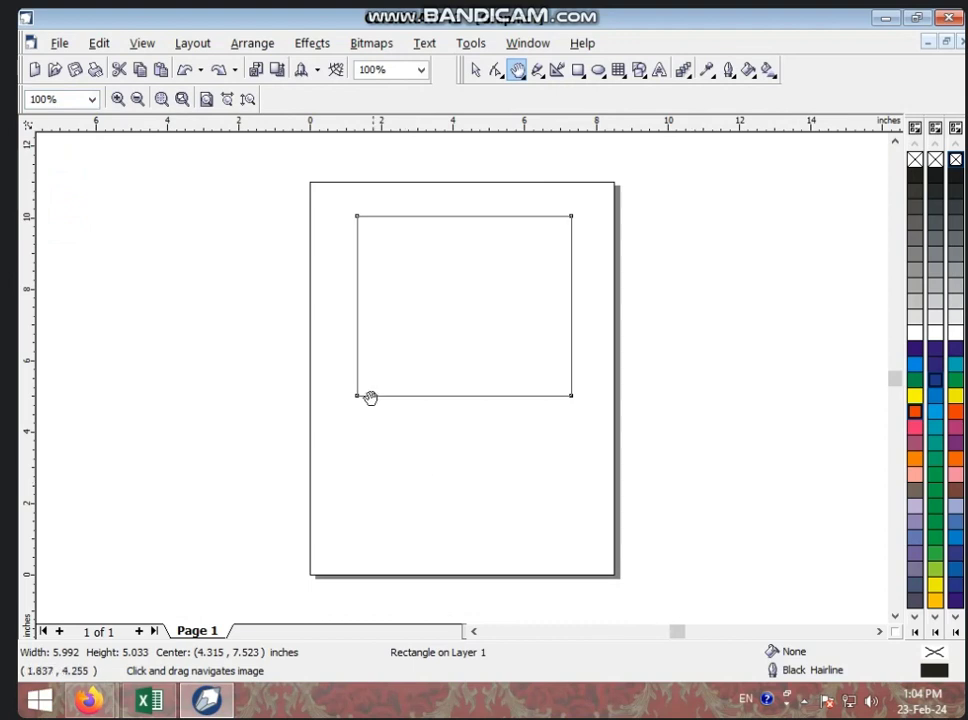
# Draw two Freehand curves: a wavy one about 0.6 by 3.24 inches beside the page and a closed one about 7.08 by 3.38 inches below it.
pyautogui.click(545, 86)
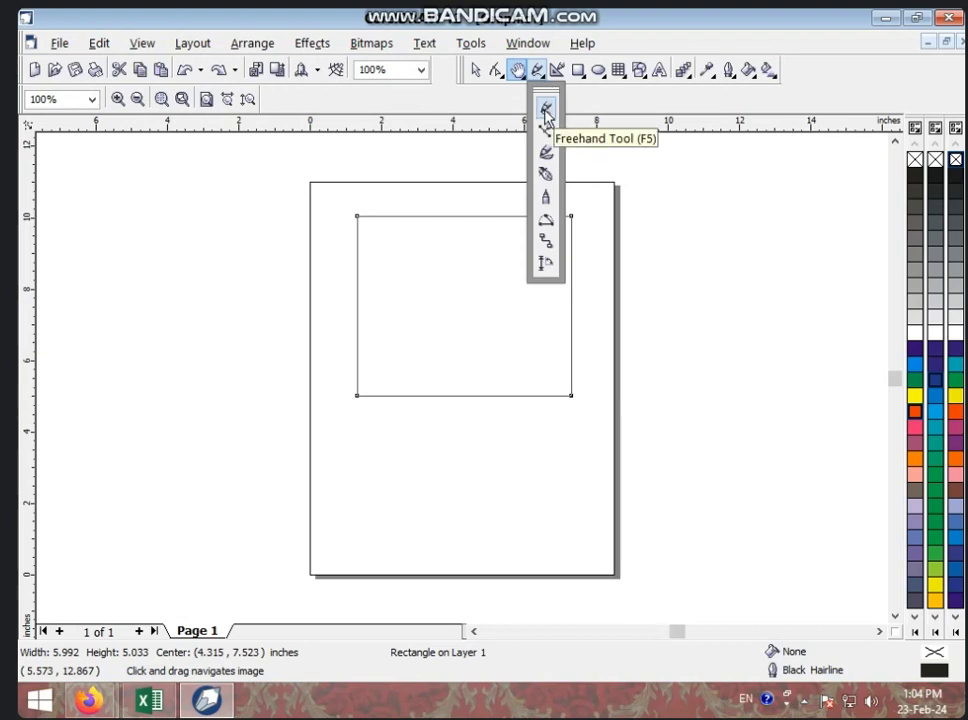
pyautogui.click(545, 112)
pyautogui.moveTo(225, 225)
pyautogui.mouseDown()
pyautogui.moveTo(239, 268)
pyautogui.moveTo(228, 309)
pyautogui.moveTo(241, 342)
pyautogui.mouseUp()
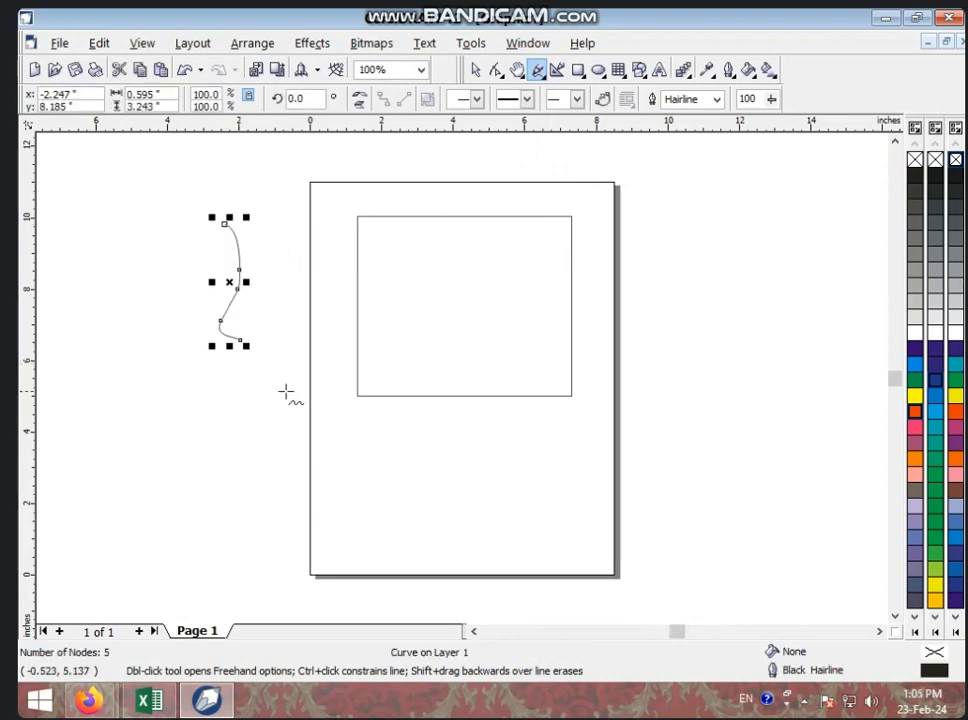
pyautogui.moveTo(274, 390)
pyautogui.mouseDown()
pyautogui.moveTo(222, 402)
pyautogui.moveTo(221, 488)
pyautogui.moveTo(345, 510)
pyautogui.moveTo(437, 483)
pyautogui.moveTo(426, 422)
pyautogui.moveTo(378, 402)
pyautogui.moveTo(268, 392)
pyautogui.mouseUp()
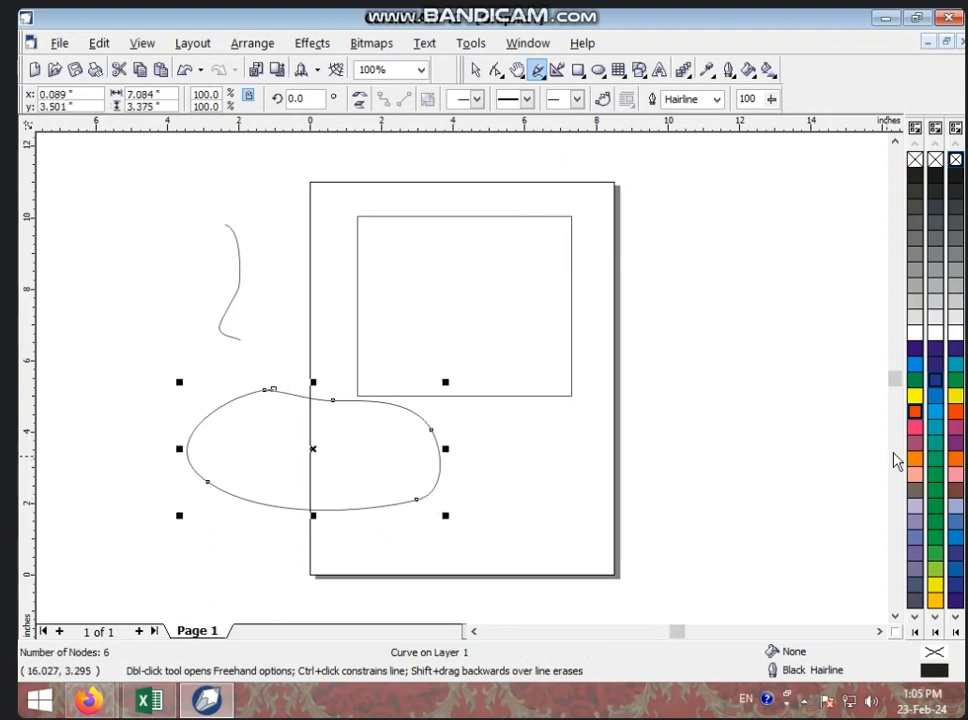
# Try several fills on the closed curve, including RGB 100%B 80%G and RGB Cyan, finishing with RGB 100%G 80%B.
pyautogui.click(936, 396)
pyautogui.click(937, 412)
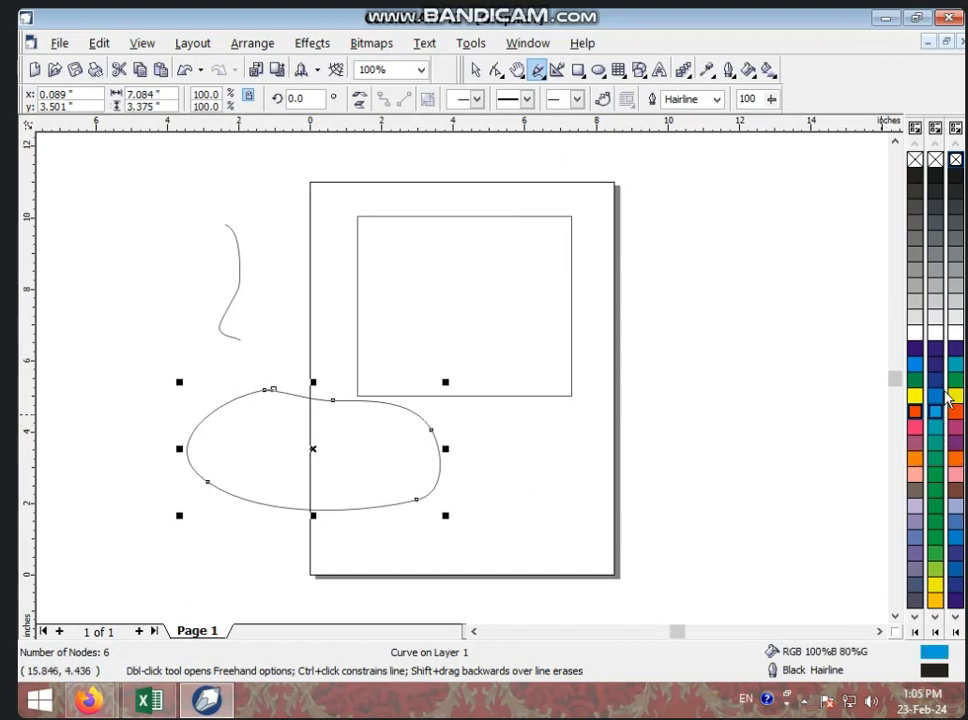
pyautogui.click(933, 426)
pyautogui.click(934, 434)
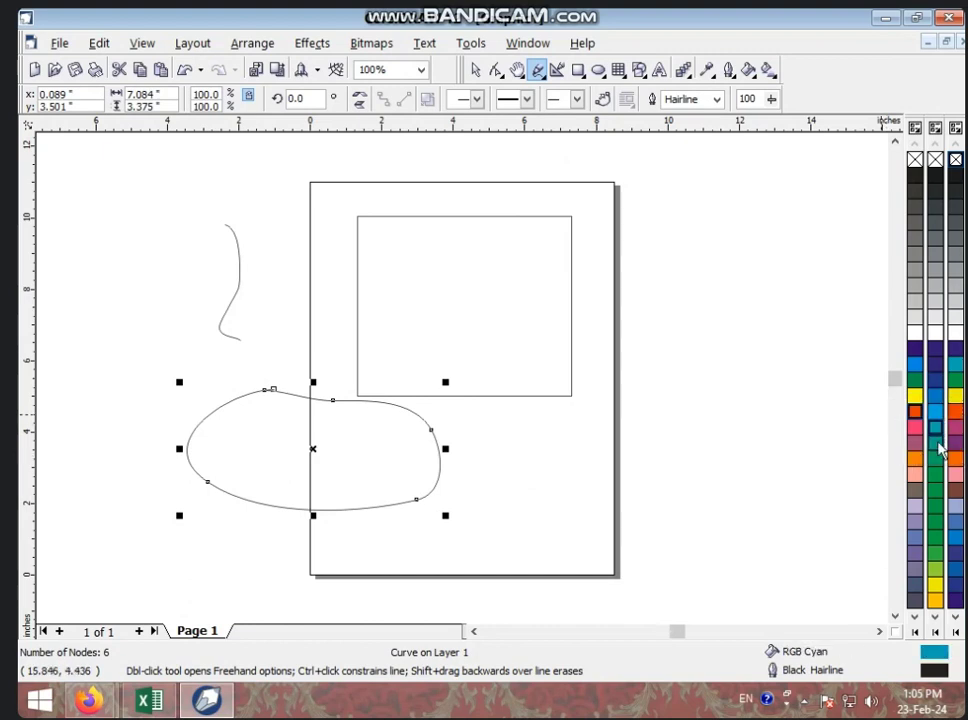
pyautogui.click(935, 442)
# Set the closed curve's outline to 16 pt in green shades and Pink, and try a Red fill on it.
pyautogui.click(718, 99)
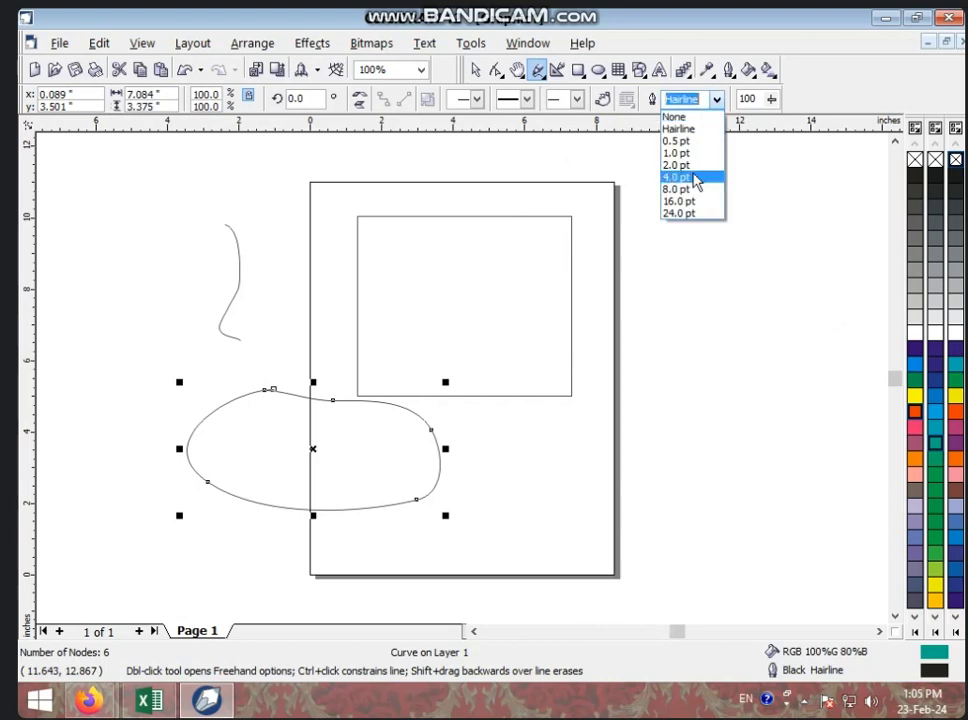
pyautogui.click(686, 199)
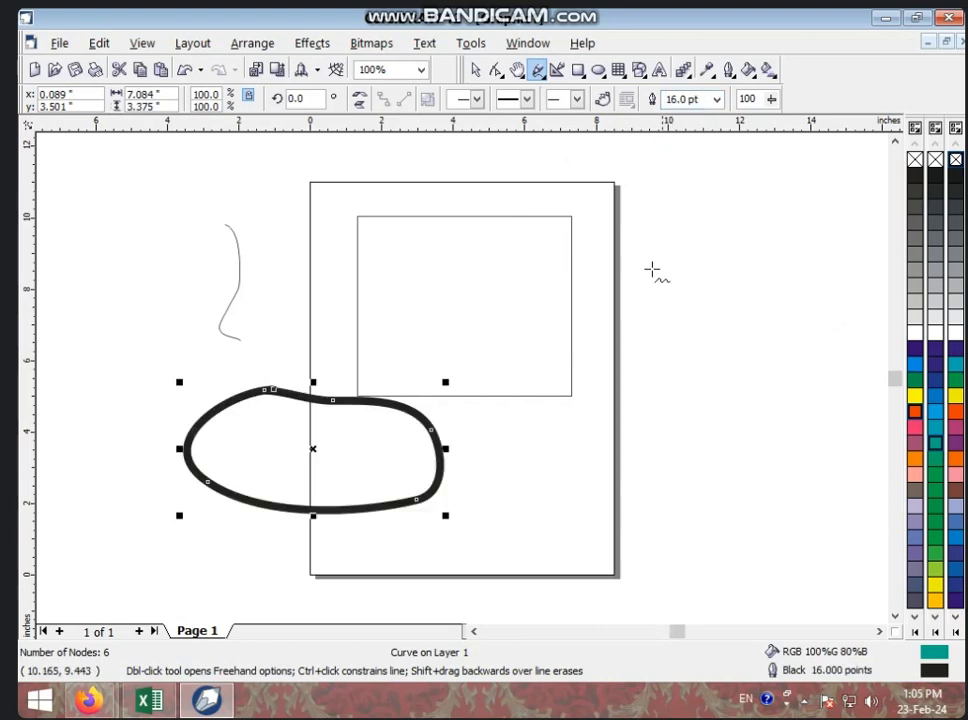
pyautogui.rightClick(935, 445)
pyautogui.rightClick(940, 495)
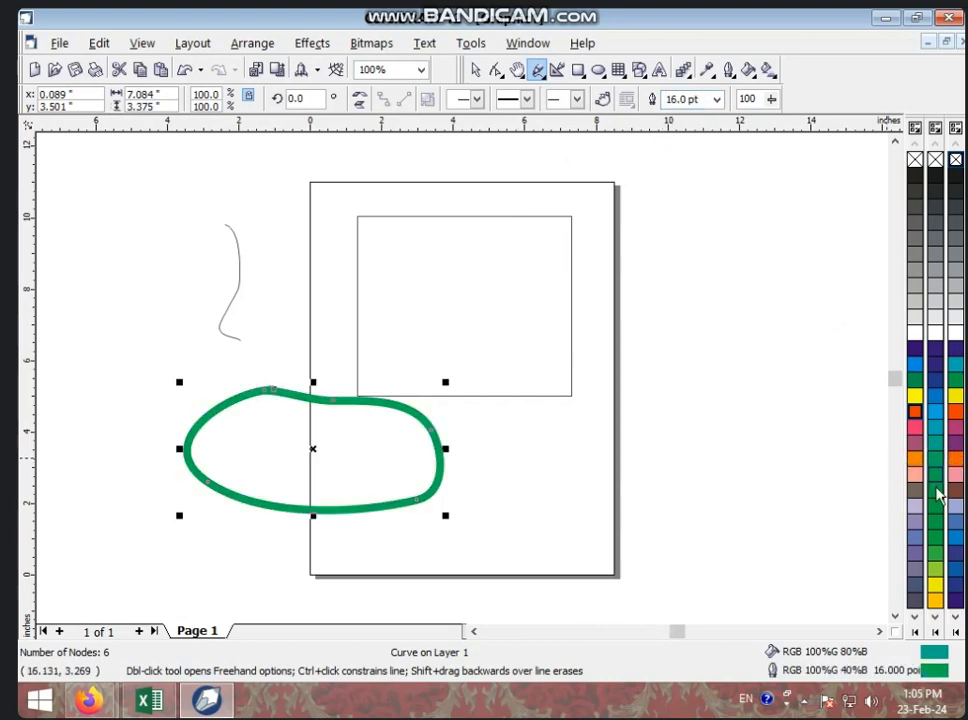
pyautogui.rightClick(943, 520)
pyautogui.rightClick(914, 473)
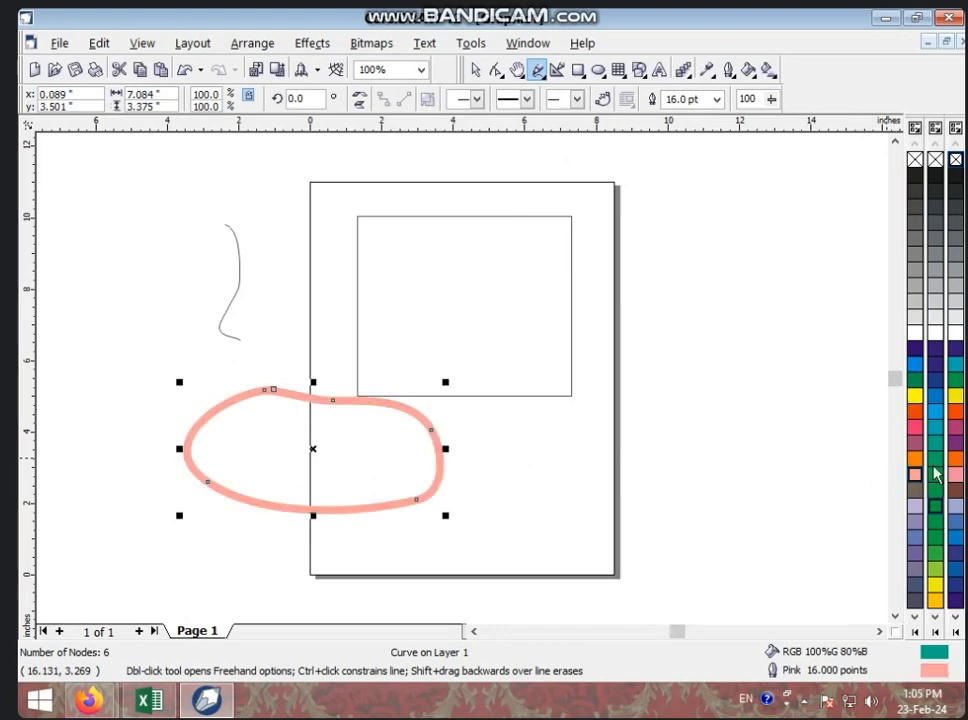
pyautogui.click(954, 397)
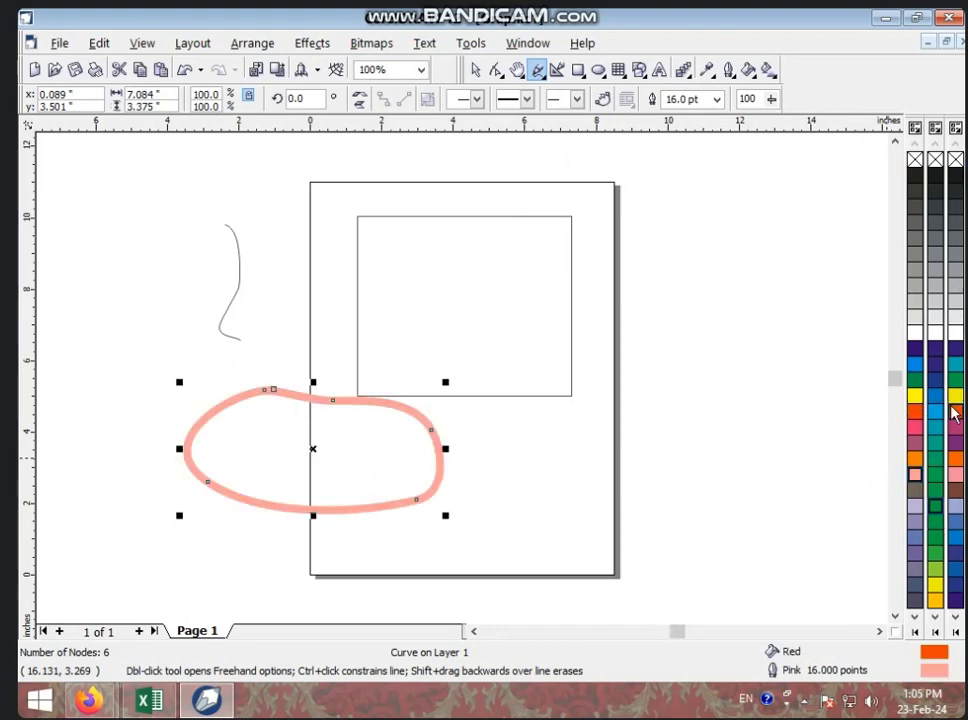
pyautogui.click(937, 410)
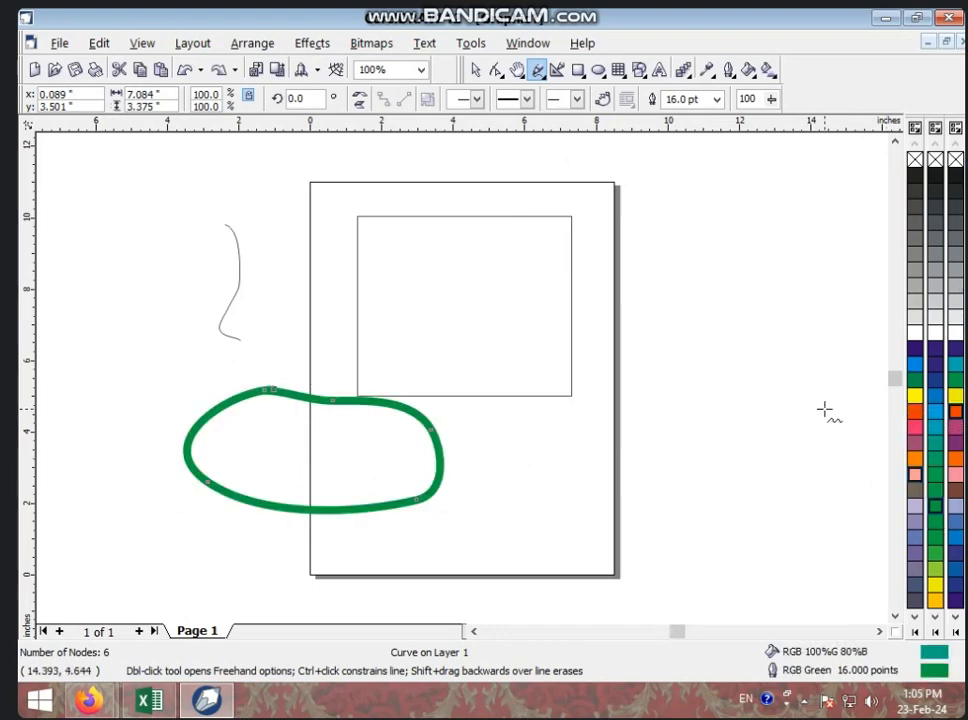
# Undo the closed curve's outline and fill changes and the drawing of both freehand curves.
pyautogui.hotkey('ctrl', 'z')
pyautogui.hotkey('ctrl', 'z')
pyautogui.hotkey('ctrl', 'z')
pyautogui.hotkey('ctrl', 'z')
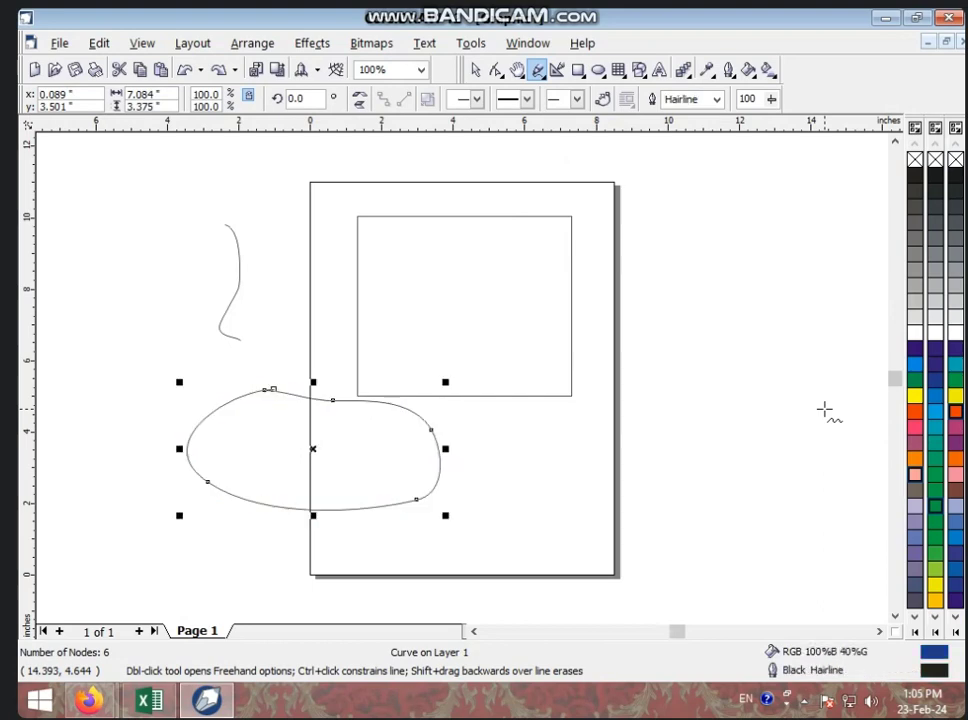
pyautogui.hotkey('ctrl', 'z')
pyautogui.hotkey('ctrl', 'z')
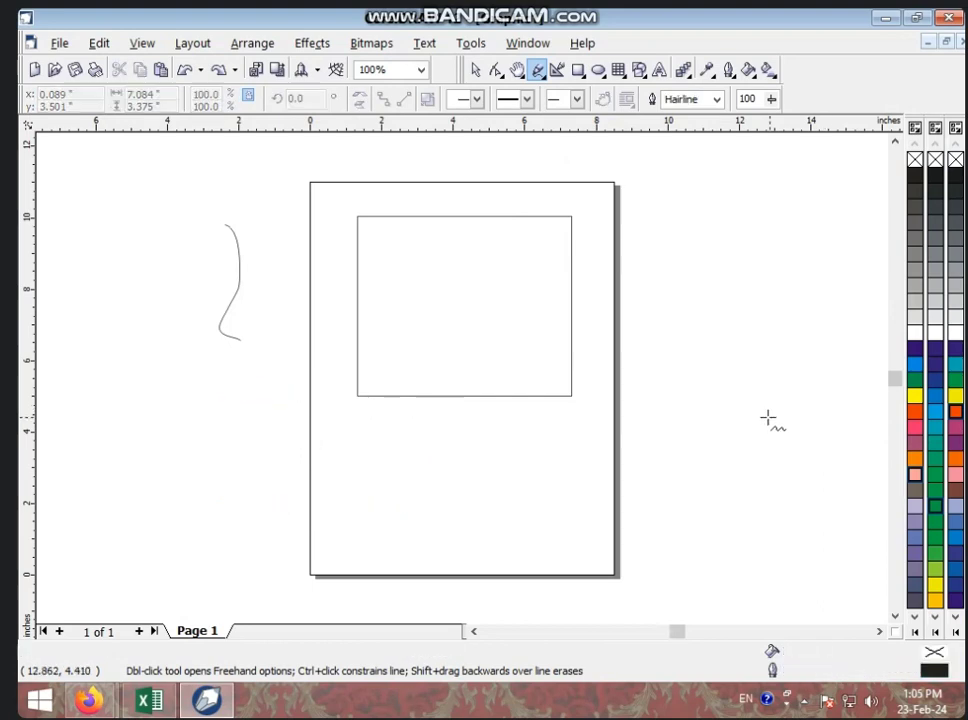
pyautogui.hotkey('ctrl', 'z')
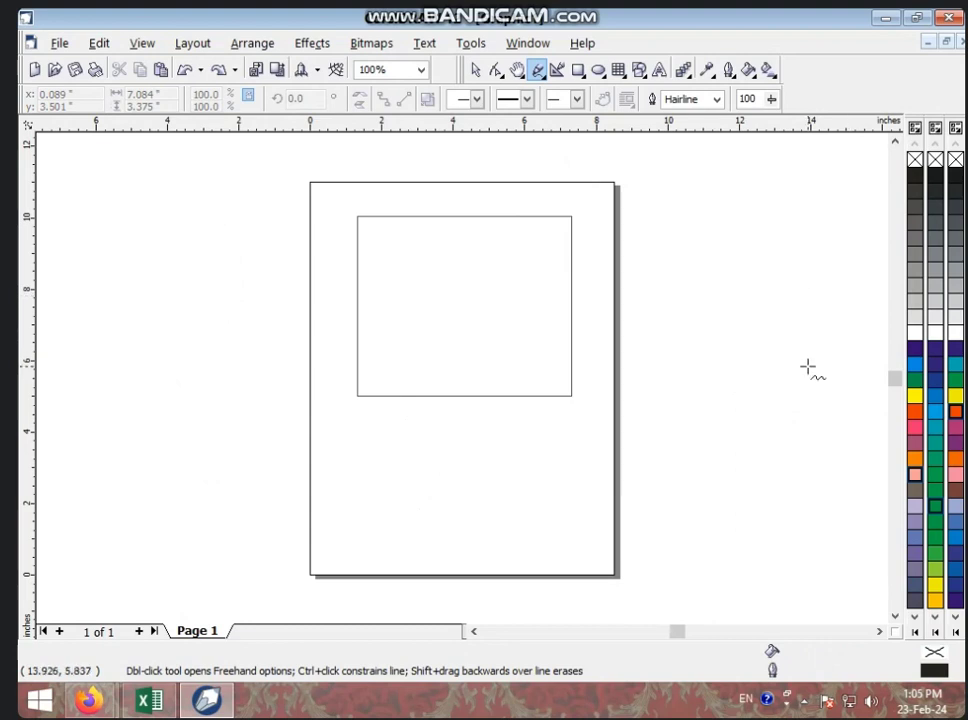
# Draw a near-vertical freehand line about 5.16 inches tall left of the page, plus tiny marks and a horizontal line about 4.98 inches below the rectangle.
pyautogui.moveTo(251, 205); pyautogui.dragTo(247, 390)
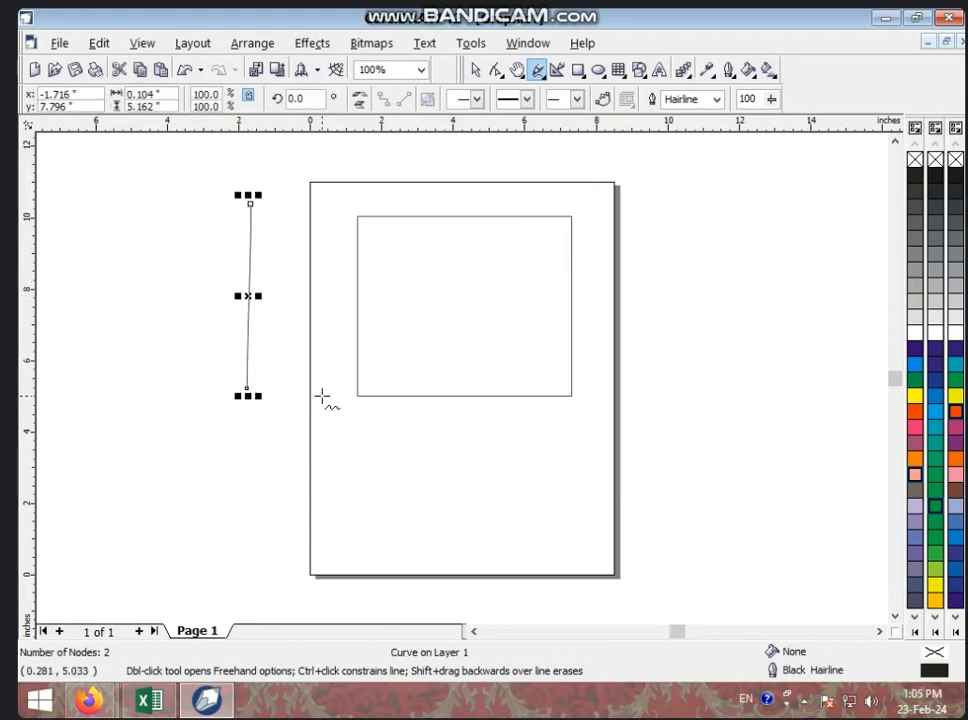
pyautogui.click(347, 456)
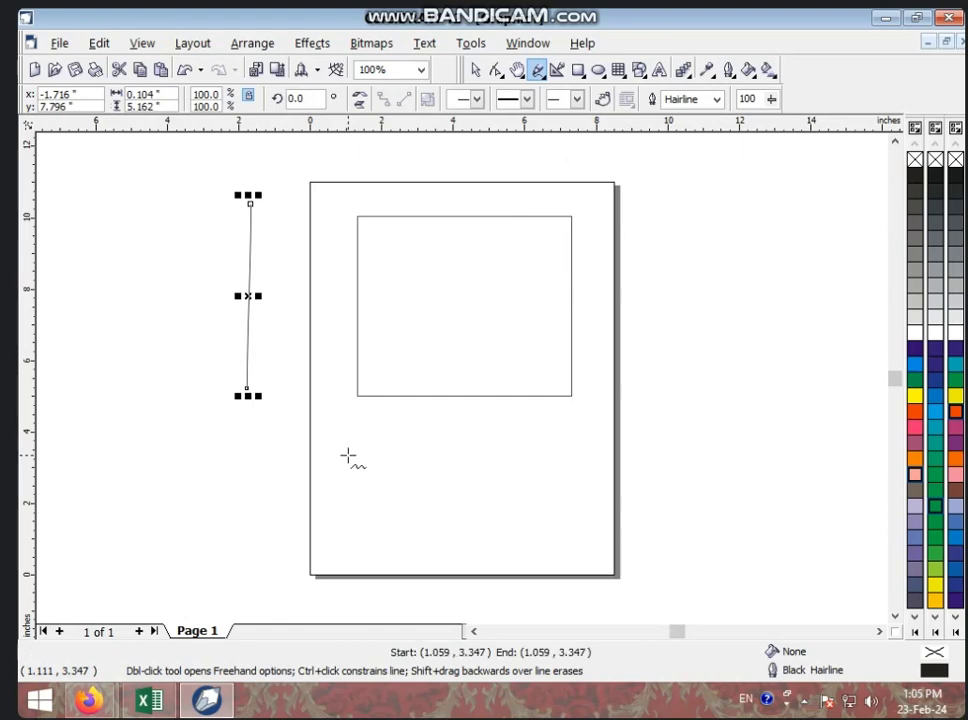
pyautogui.moveTo(347, 456); pyautogui.dragTo(351, 456)
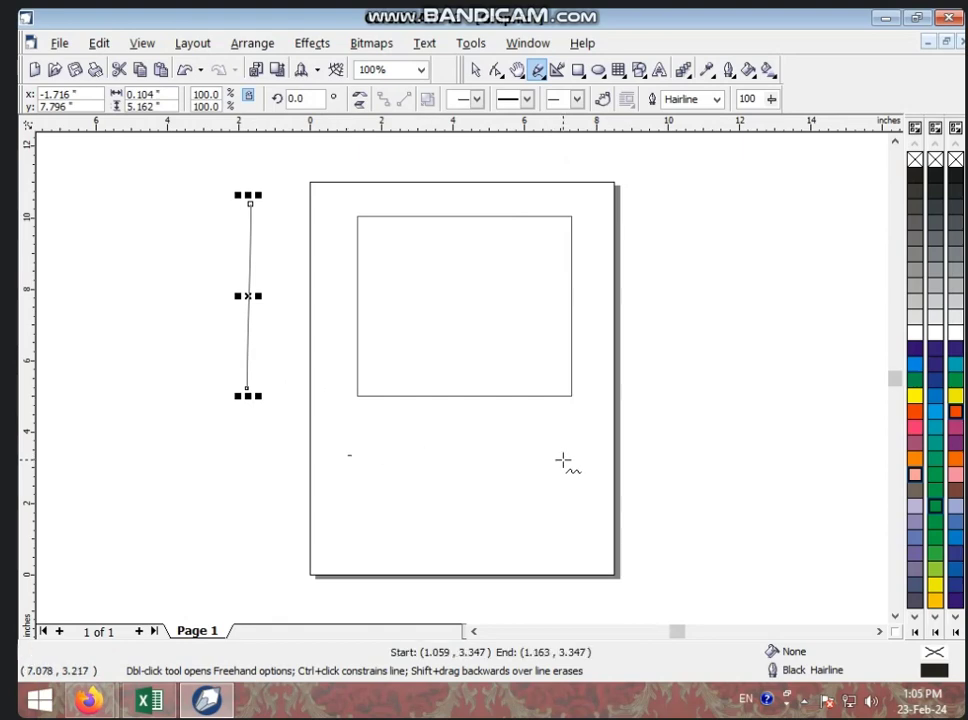
pyautogui.click(367, 501)
pyautogui.click(427, 473)
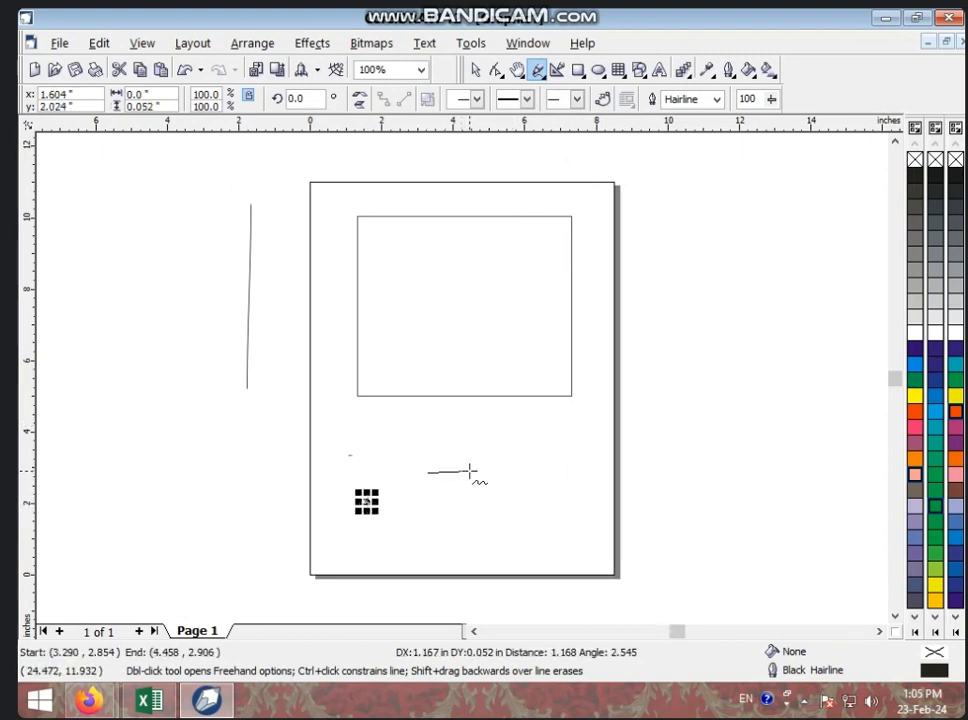
pyautogui.click(611, 472)
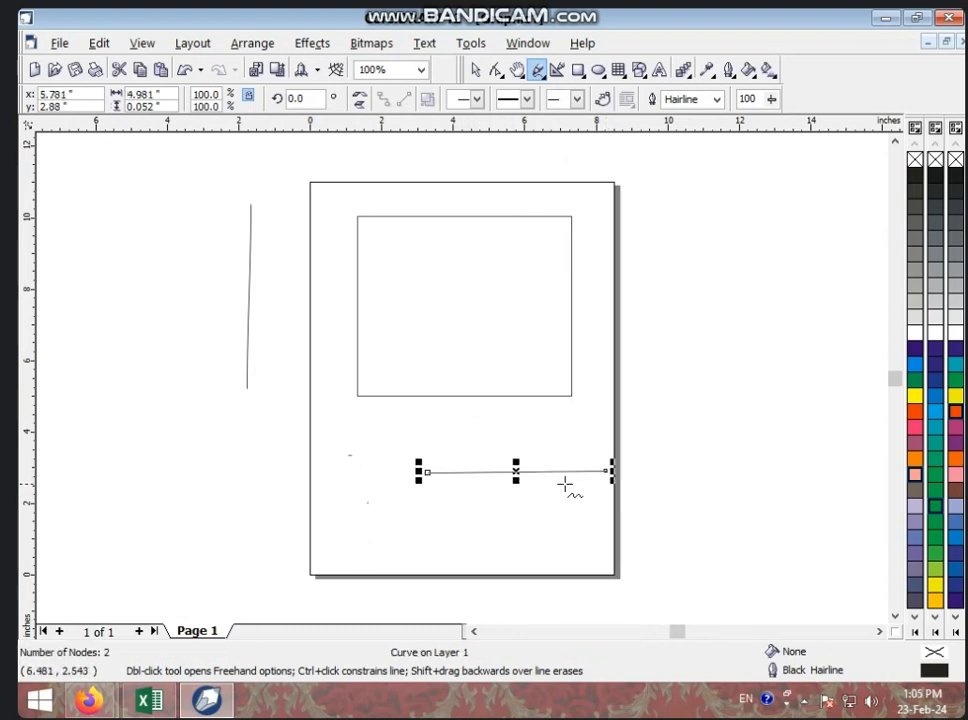
# Draw a near-vertical freehand line about 3.74 inches tall right of the page and a dash about 0.13 inches wide below the rectangle.
pyautogui.moveTo(730, 259); pyautogui.dragTo(744, 400)
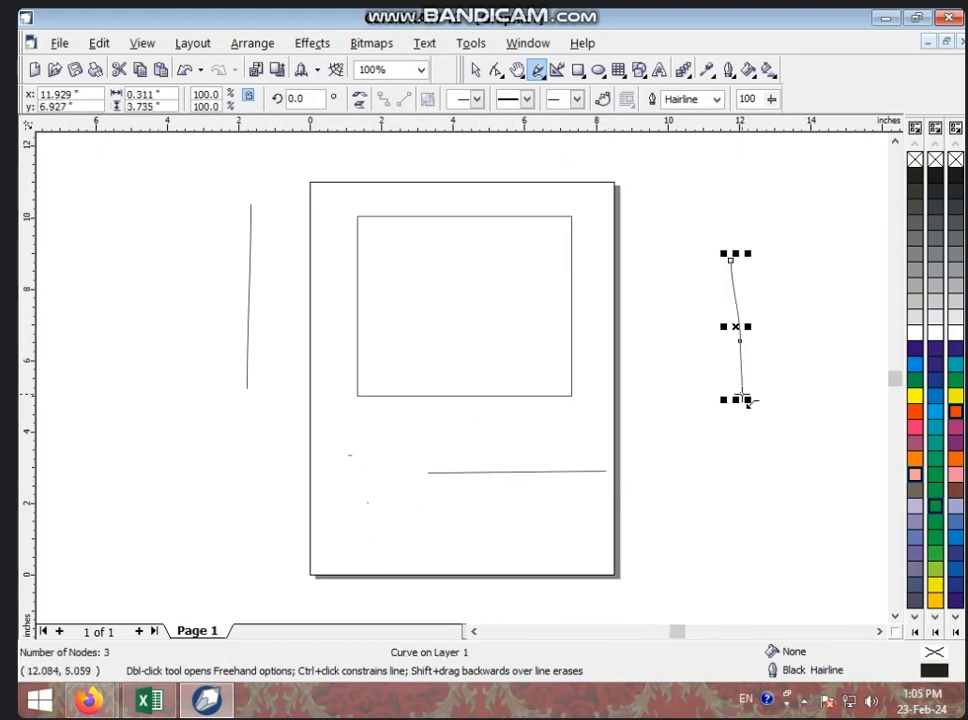
pyautogui.click(405, 508)
pyautogui.click(406, 507)
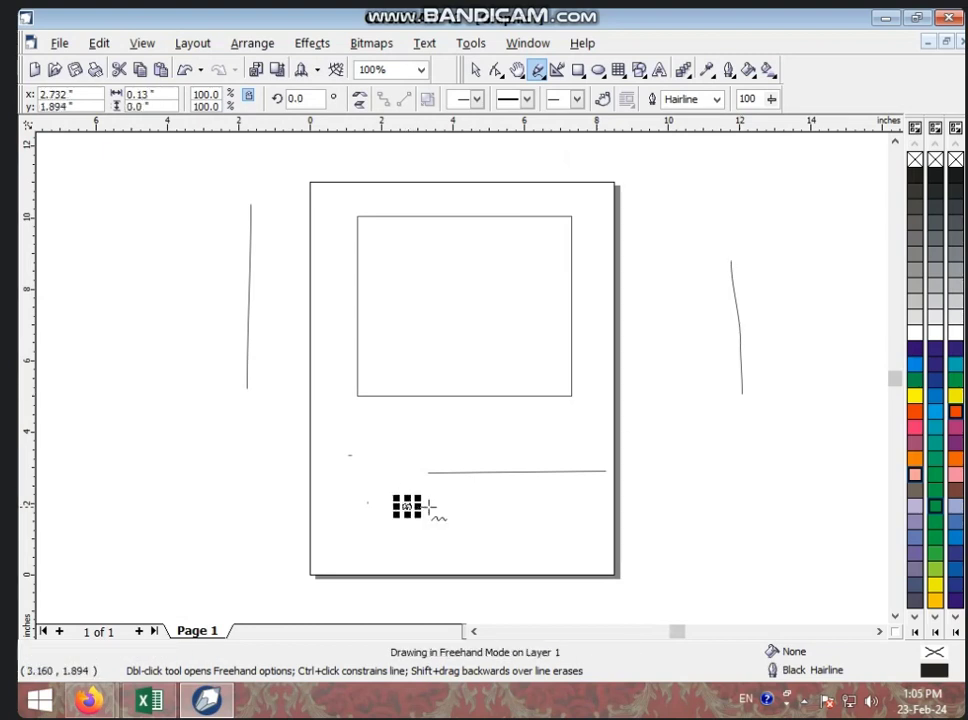
pyautogui.click(173, 465)
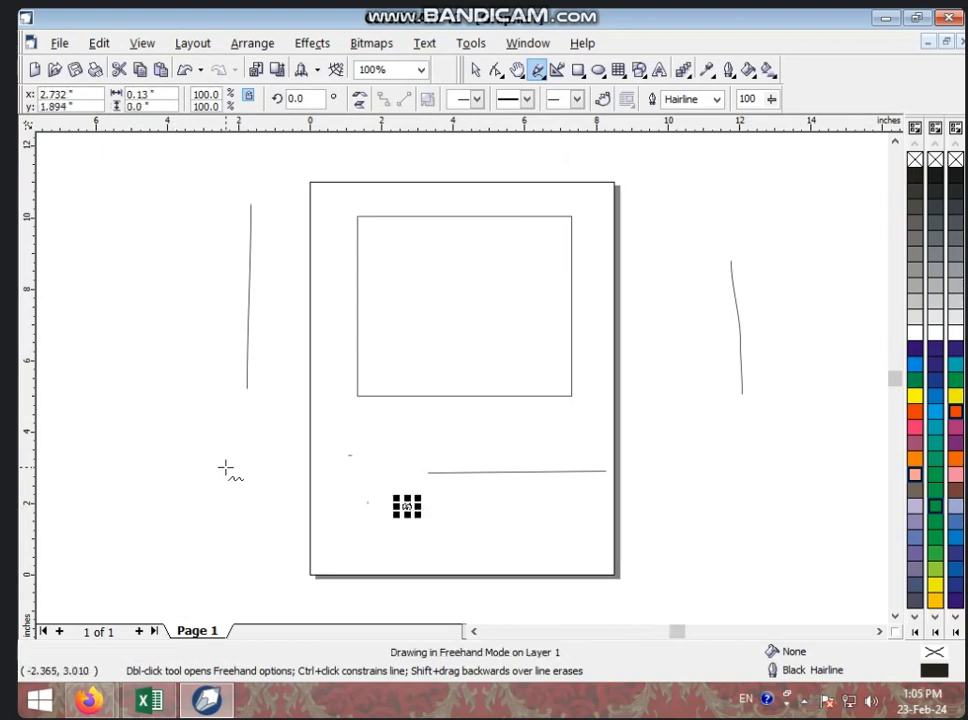
pyautogui.click(165, 476)
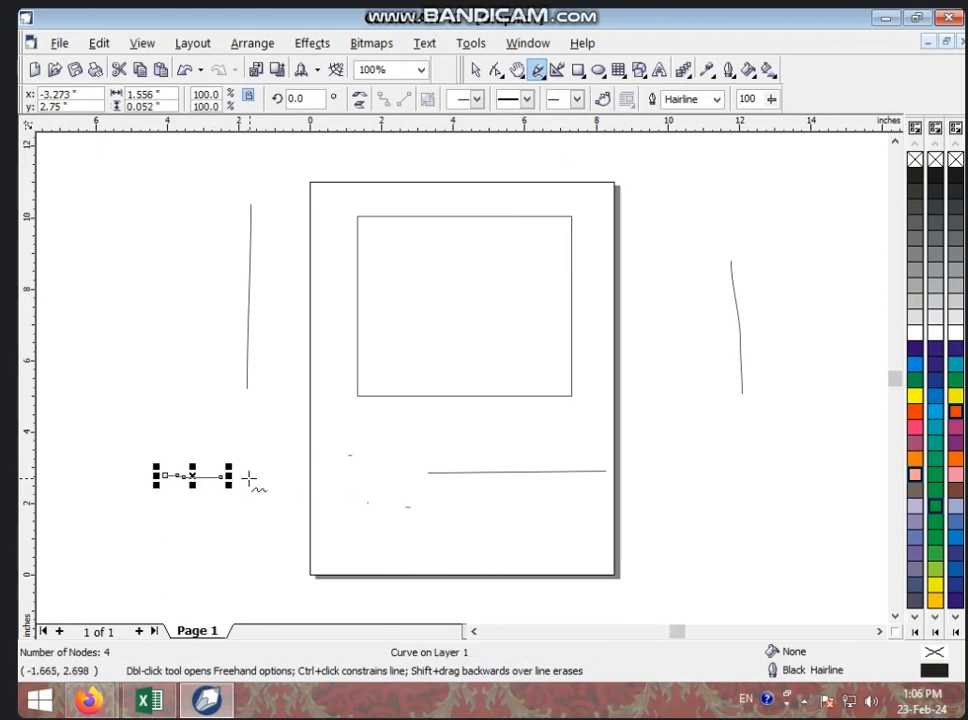
pyautogui.hotkey('ctrl', 'z')
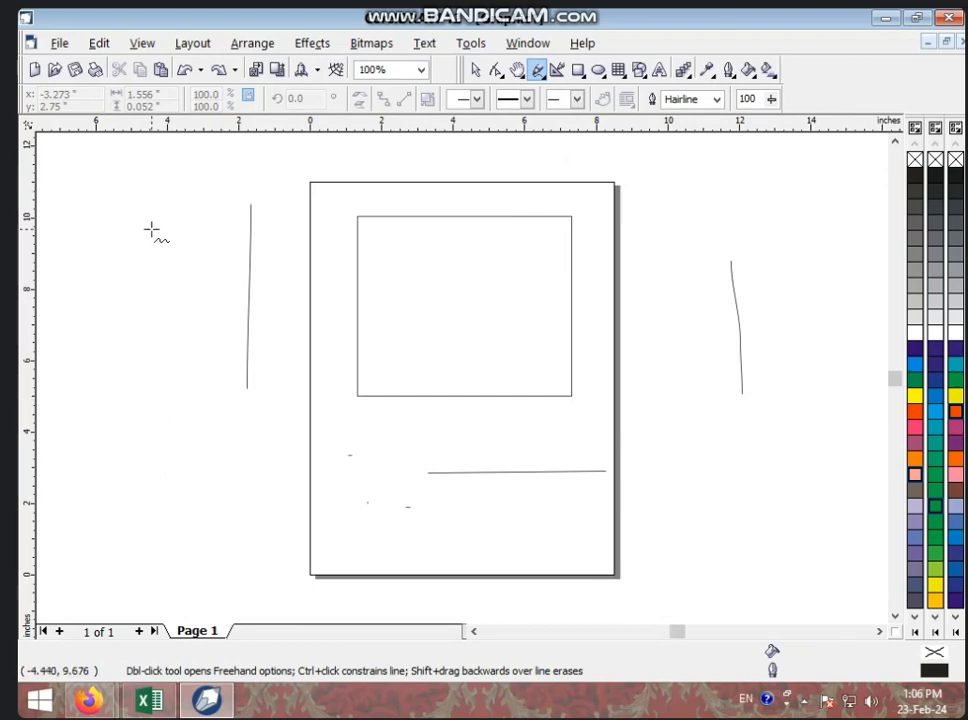
# Draw four more freehand strokes left of the page and one about 5.76 inches tall between the page's left edge and the rectangle.
pyautogui.moveTo(151, 230); pyautogui.dragTo(154, 250)
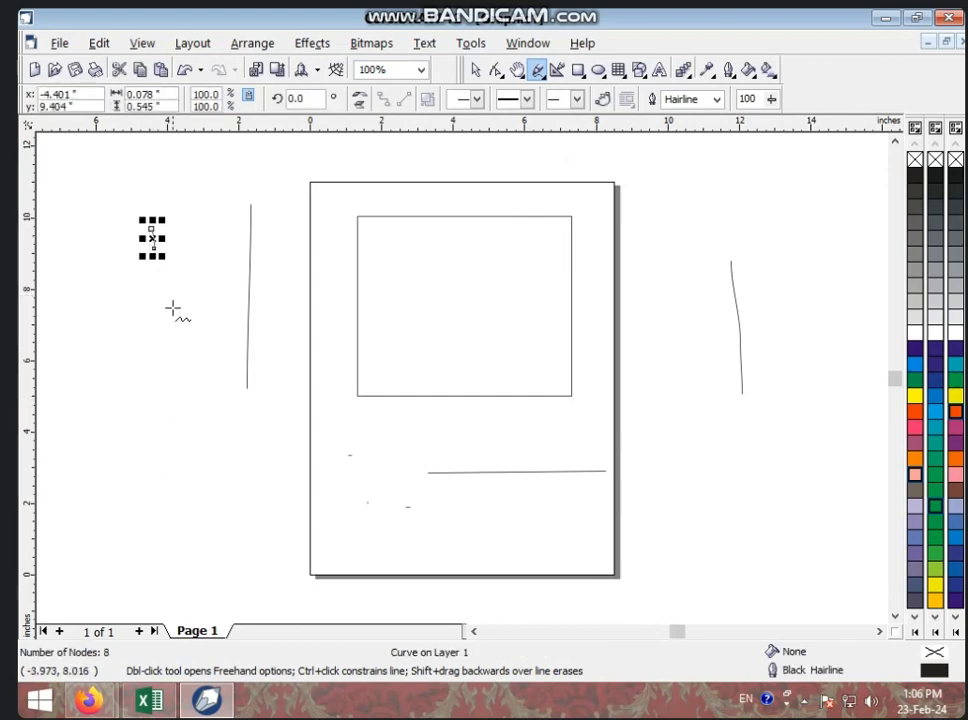
pyautogui.moveTo(173, 315); pyautogui.dragTo(184, 302)
pyautogui.moveTo(172, 365); pyautogui.dragTo(167, 483)
pyautogui.moveTo(239, 410); pyautogui.dragTo(242, 553)
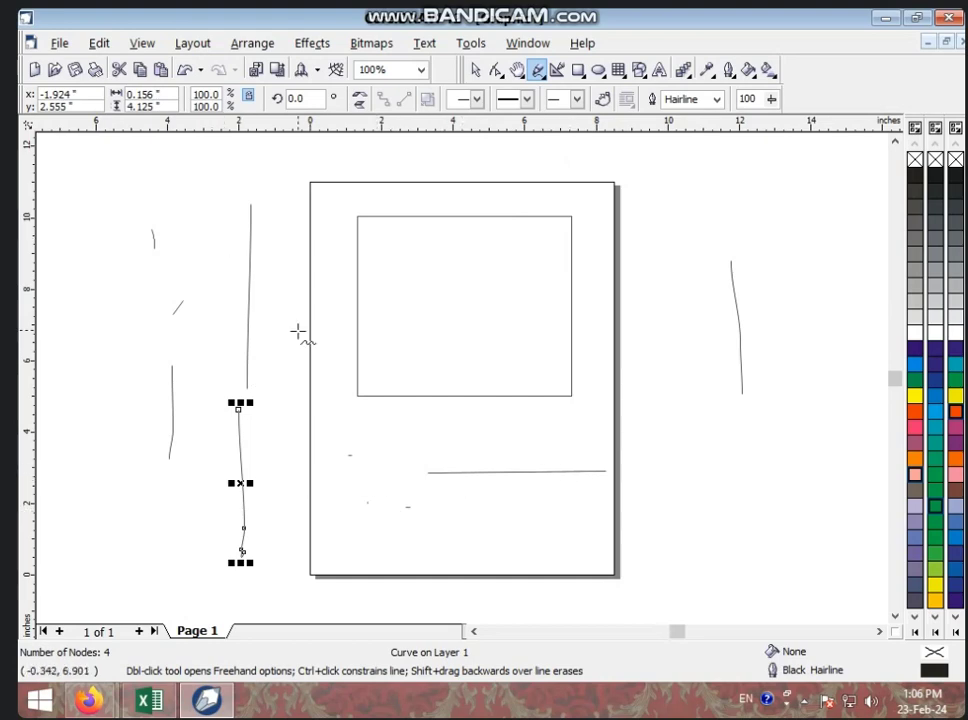
pyautogui.moveTo(336, 241); pyautogui.dragTo(333, 440)
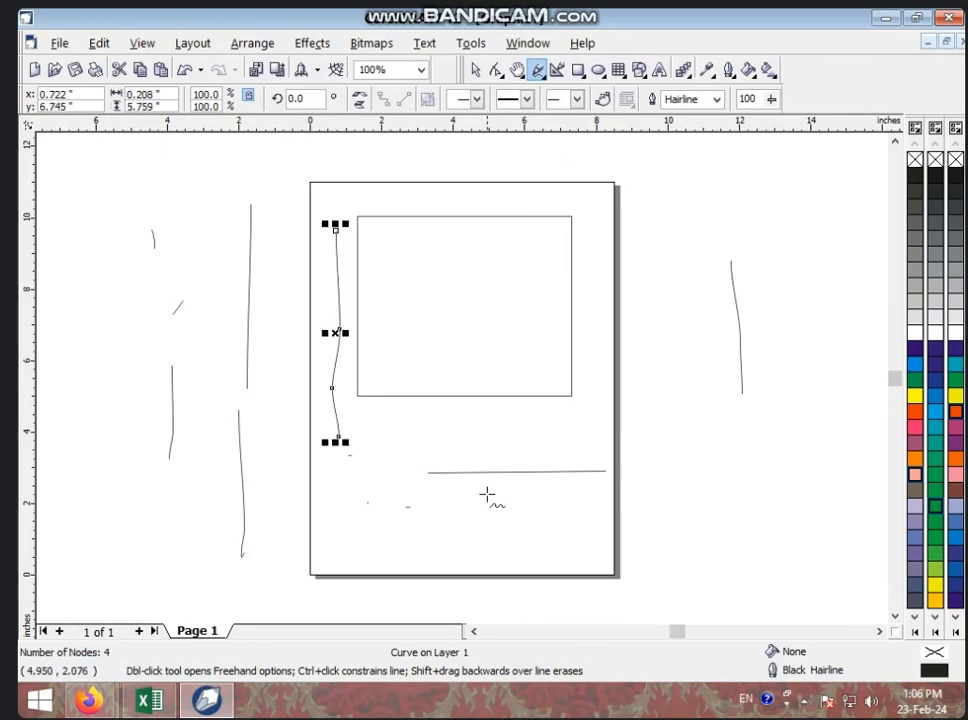
# Undo the drawing of all the freehand strokes and the rectangle, back to an empty page.
pyautogui.hotkey('ctrl', 'z')
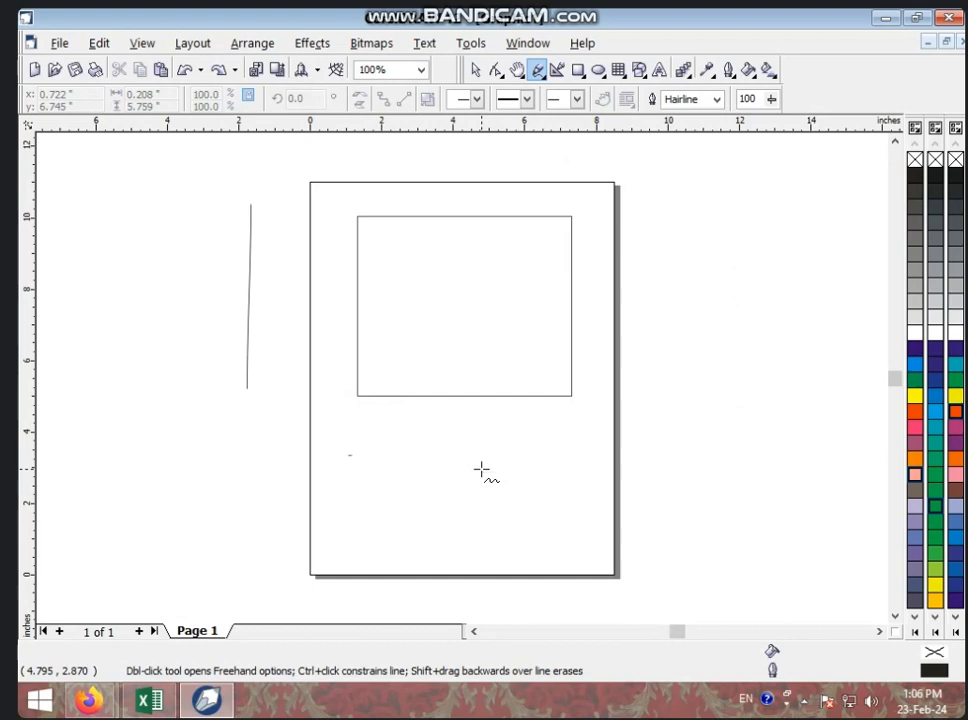
pyautogui.hotkey('ctrl', 'z')
pyautogui.hotkey('ctrl', 'z')
pyautogui.hotkey('ctrl', 'z')
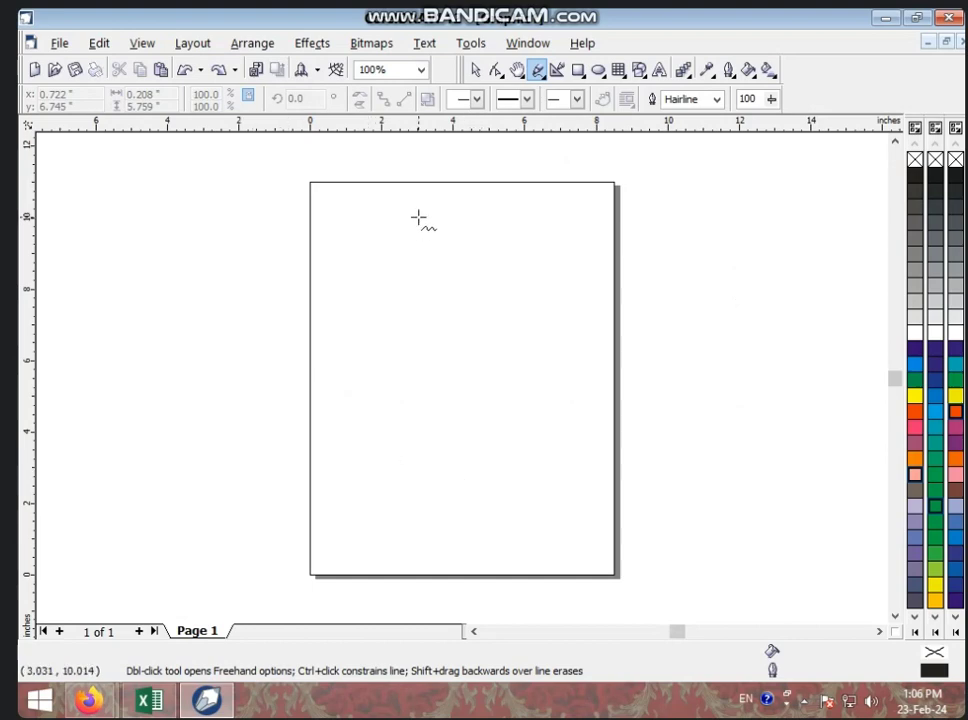
# Draw a near-vertical freehand line about 4.7 inches tall in the page's upper part, with an open start arrowhead and a 16.0 pt outline.
pyautogui.moveTo(418, 217); pyautogui.dragTo(410, 385)
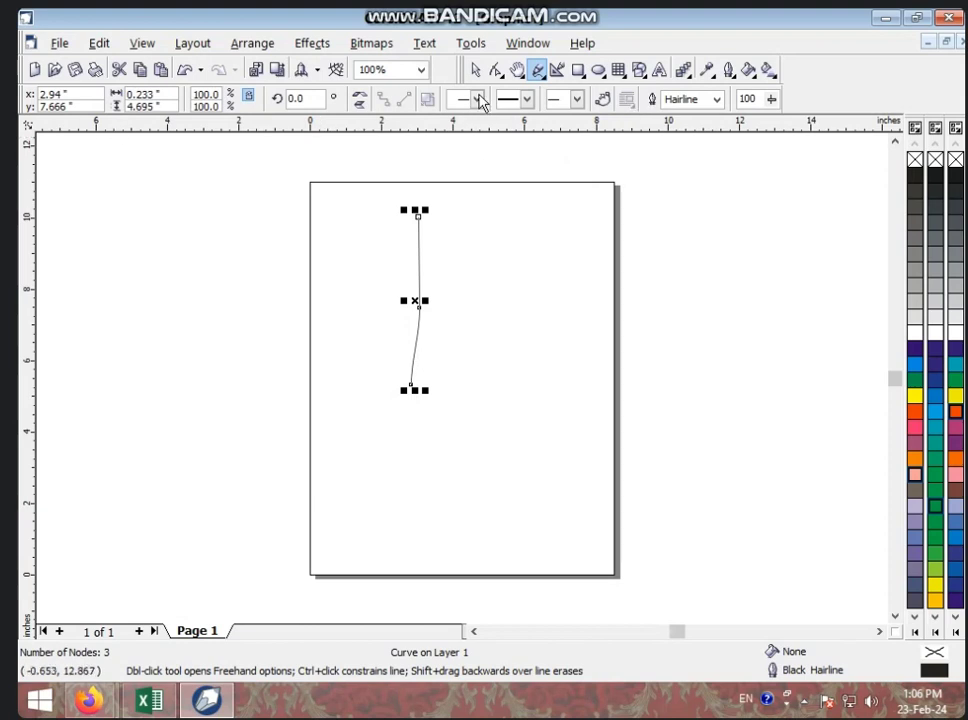
pyautogui.click(479, 100)
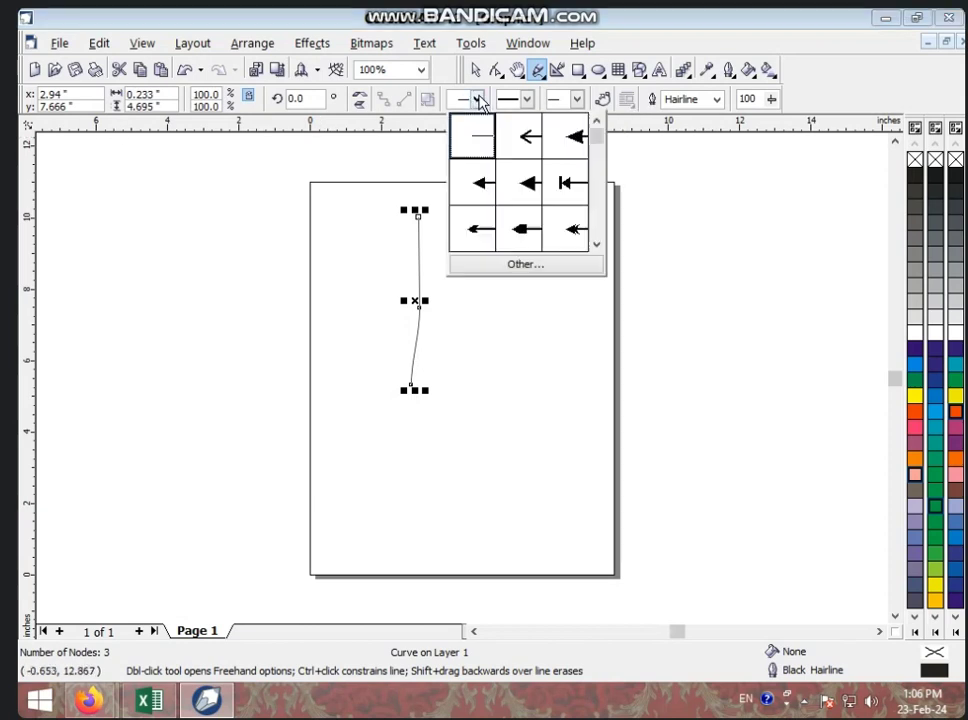
pyautogui.click(525, 143)
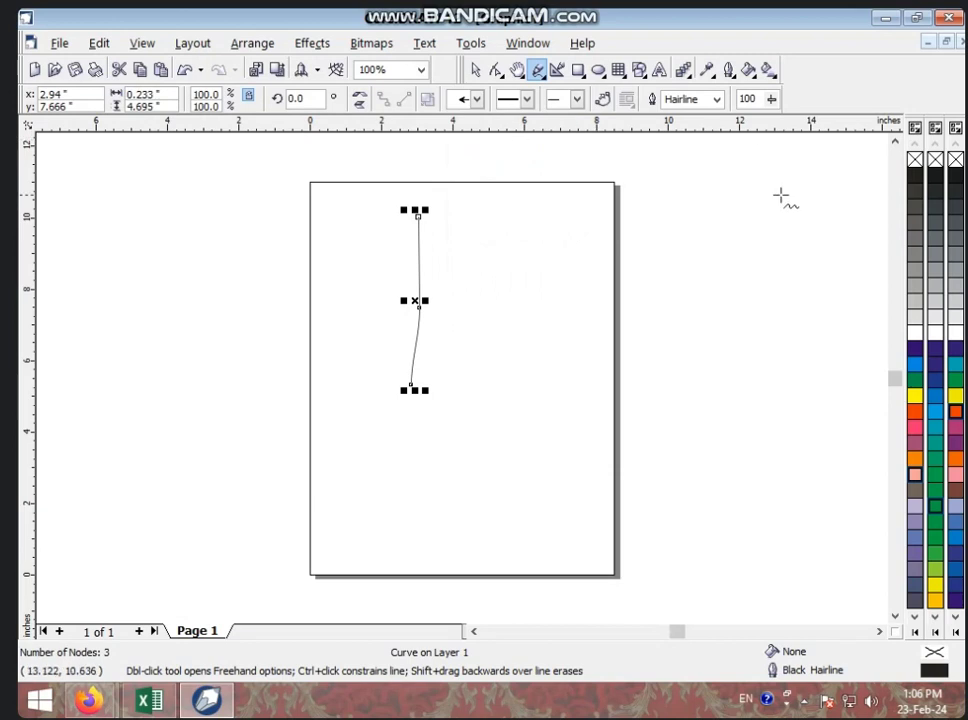
pyautogui.click(716, 99)
pyautogui.click(682, 196)
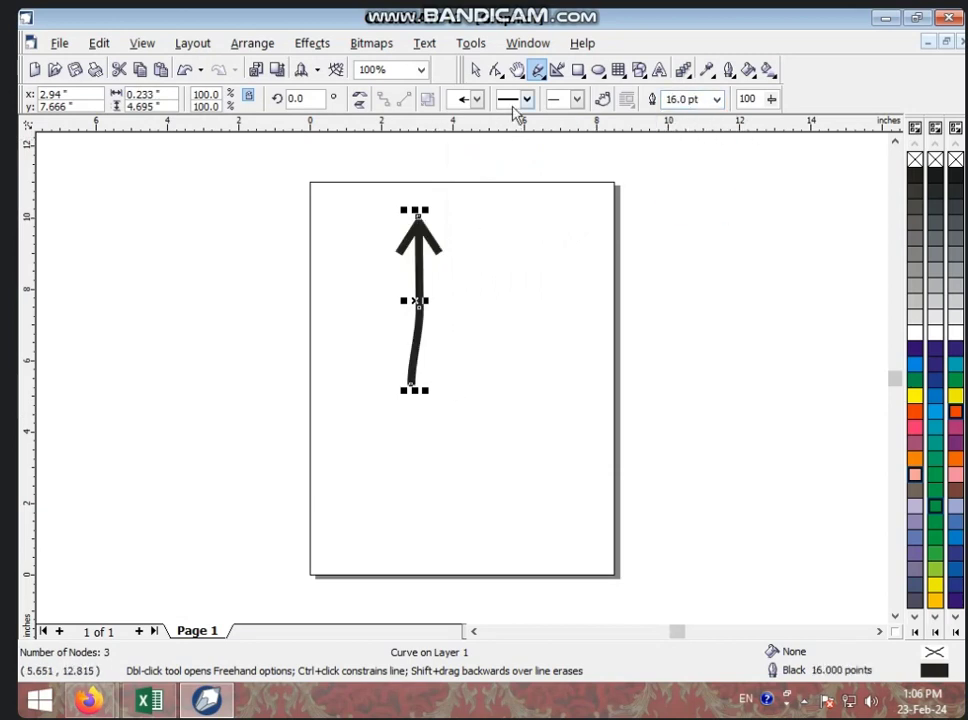
# Try several solid triangular start arrowheads on the line, finishing with the large notched tail shape.
pyautogui.click(477, 99)
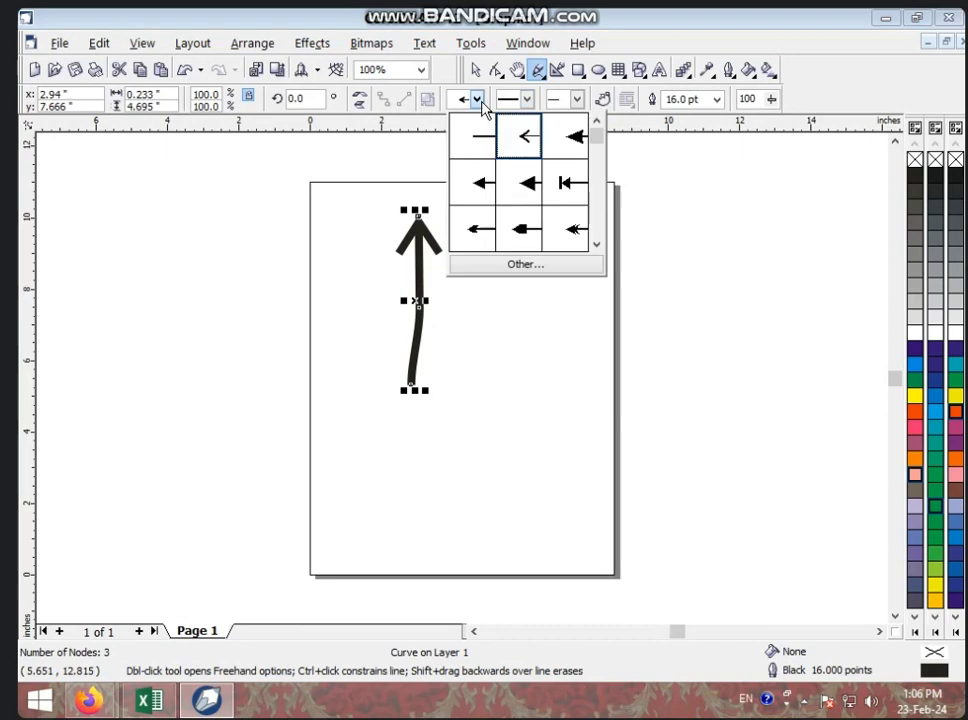
pyautogui.click(568, 140)
pyautogui.click(477, 99)
pyautogui.click(477, 203)
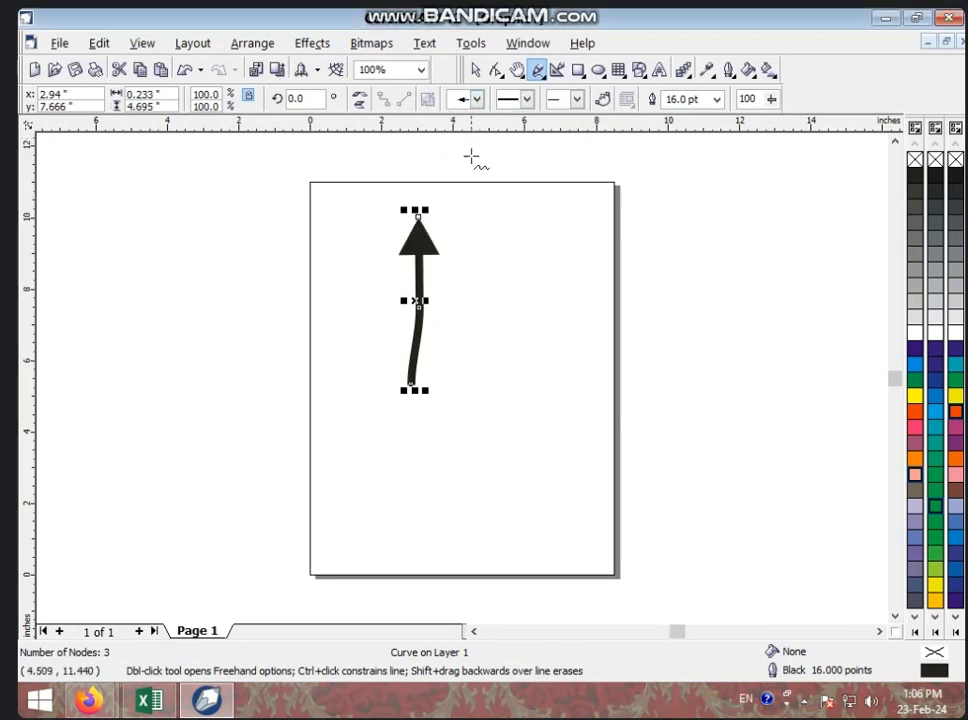
pyautogui.click(477, 99)
pyautogui.click(518, 190)
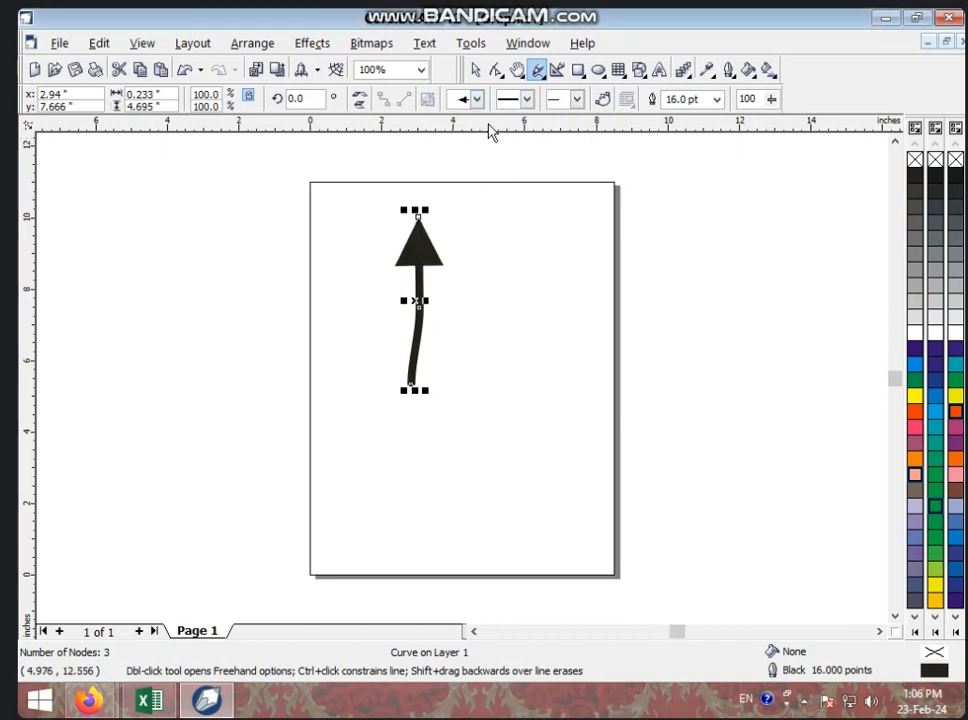
pyautogui.click(477, 99)
pyautogui.click(528, 229)
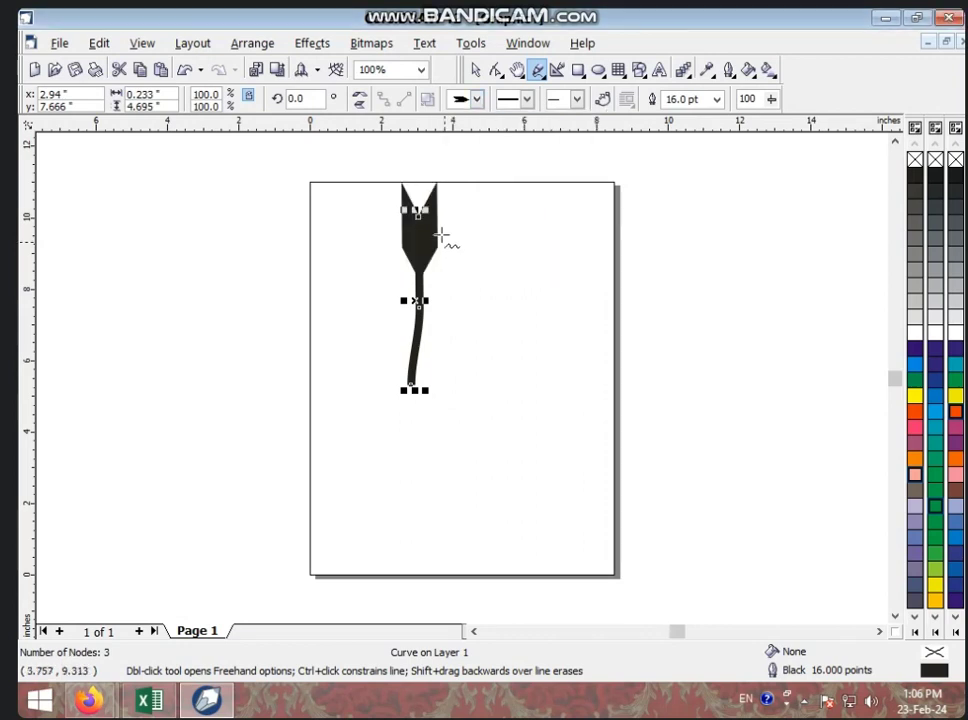
# Apply a short-dashed line style to the line and set its start arrowhead to the open arrow.
pyautogui.click(527, 99)
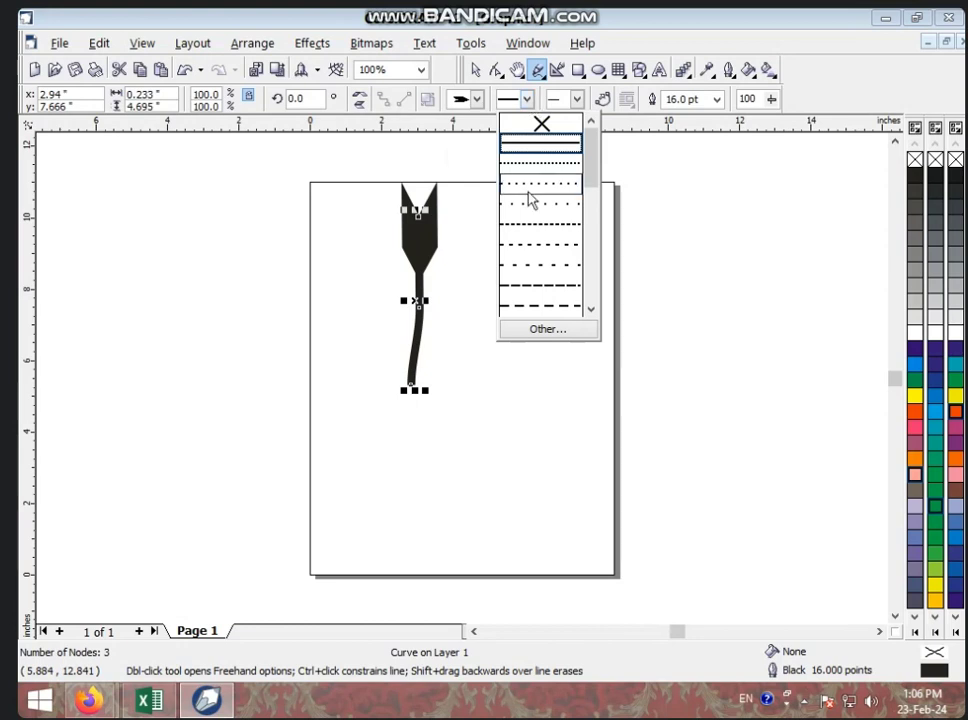
pyautogui.click(529, 223)
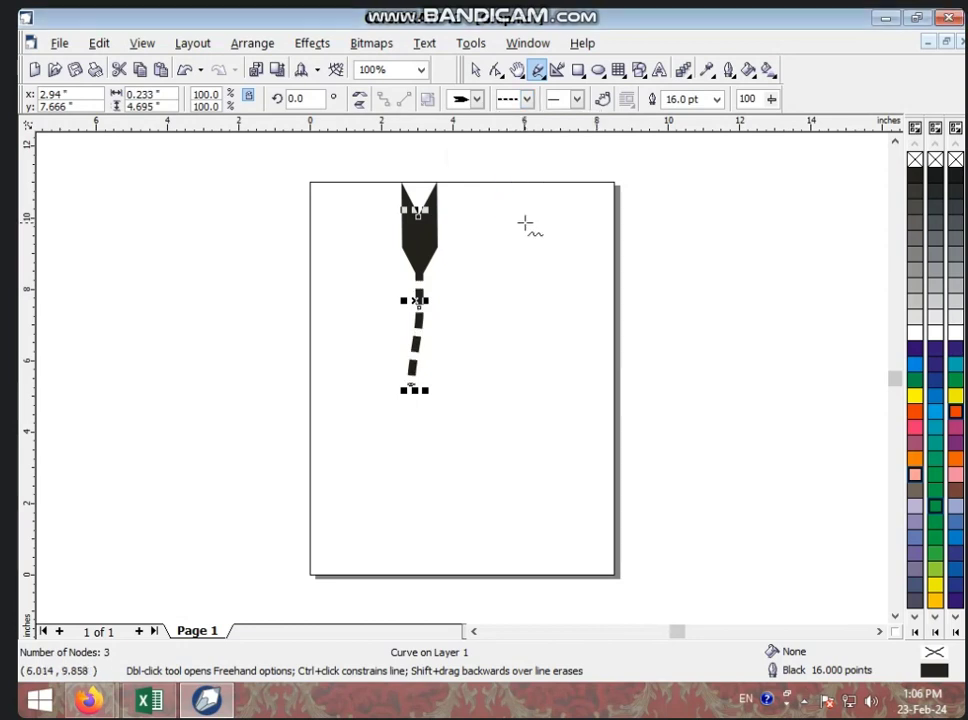
pyautogui.click(478, 100)
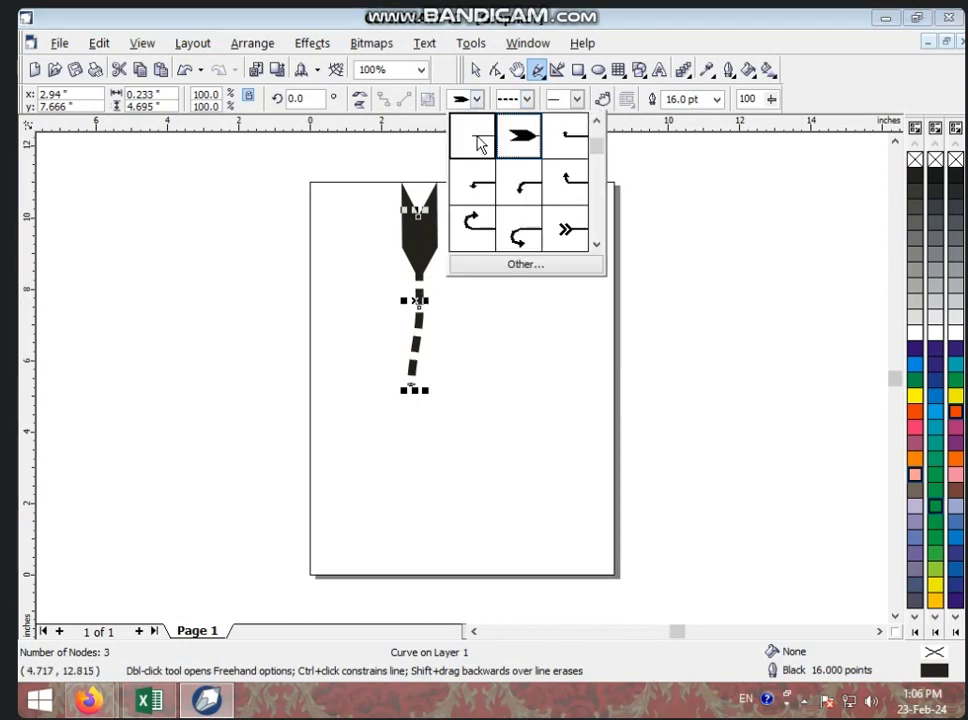
pyautogui.scroll(-3, 601, 150)
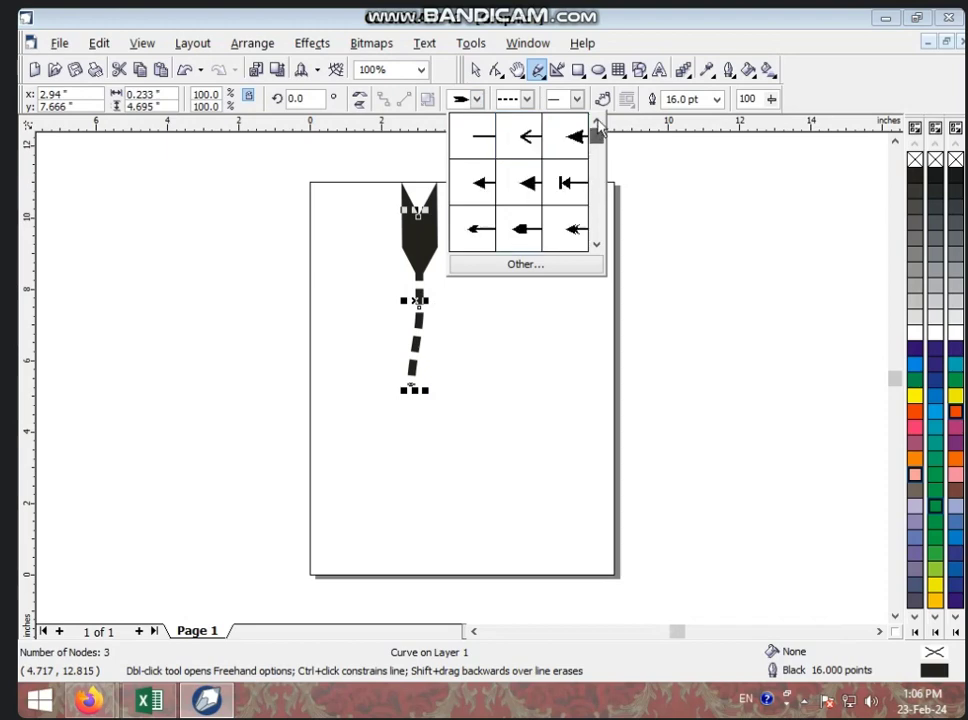
pyautogui.click(525, 140)
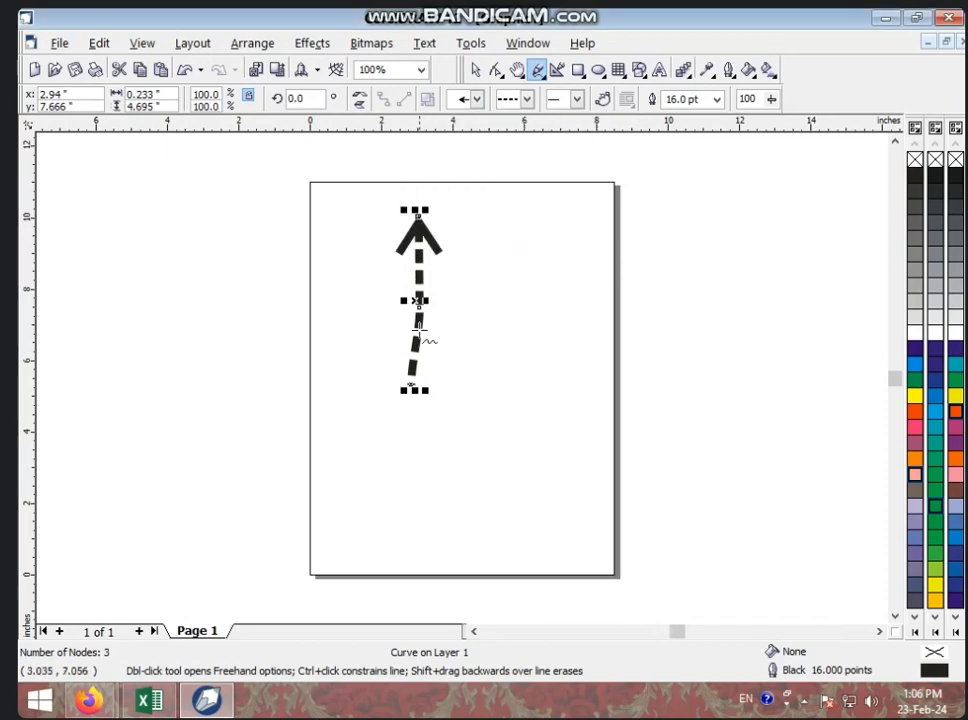
# Try a longer-dashed line style on the arrow, followed by a style with long, widely spaced dashes.
pyautogui.click(527, 100)
pyautogui.click(514, 274)
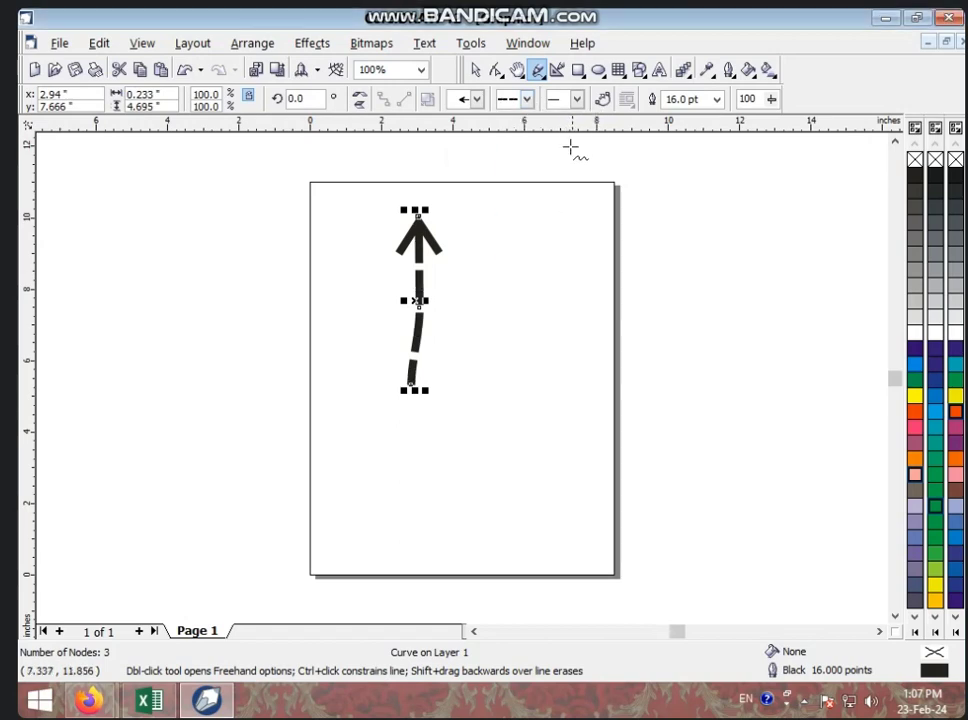
pyautogui.click(527, 99)
pyautogui.moveTo(588, 173); pyautogui.dragTo(592, 262)
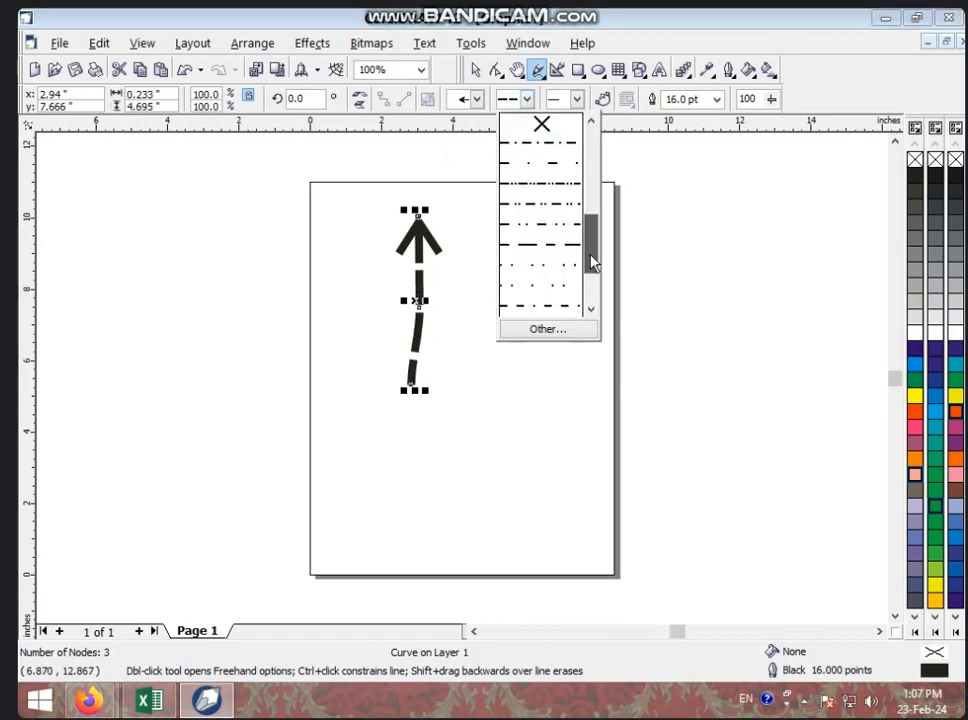
pyautogui.click(535, 251)
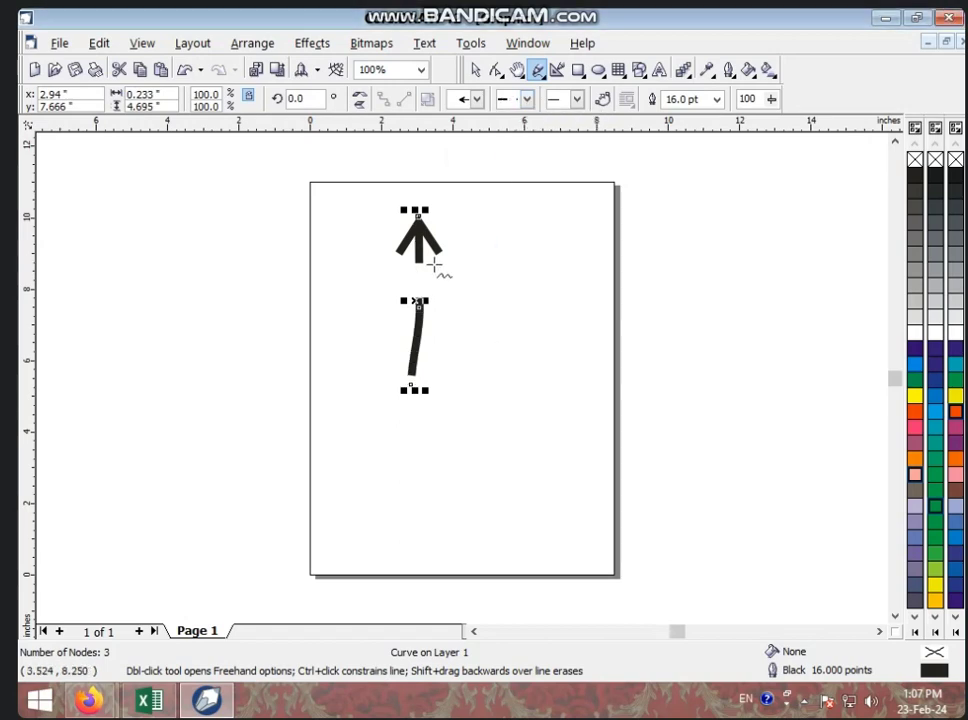
# Add a solid triangular arrowhead to the line's lower end and set the line style to solid.
pyautogui.click(578, 99)
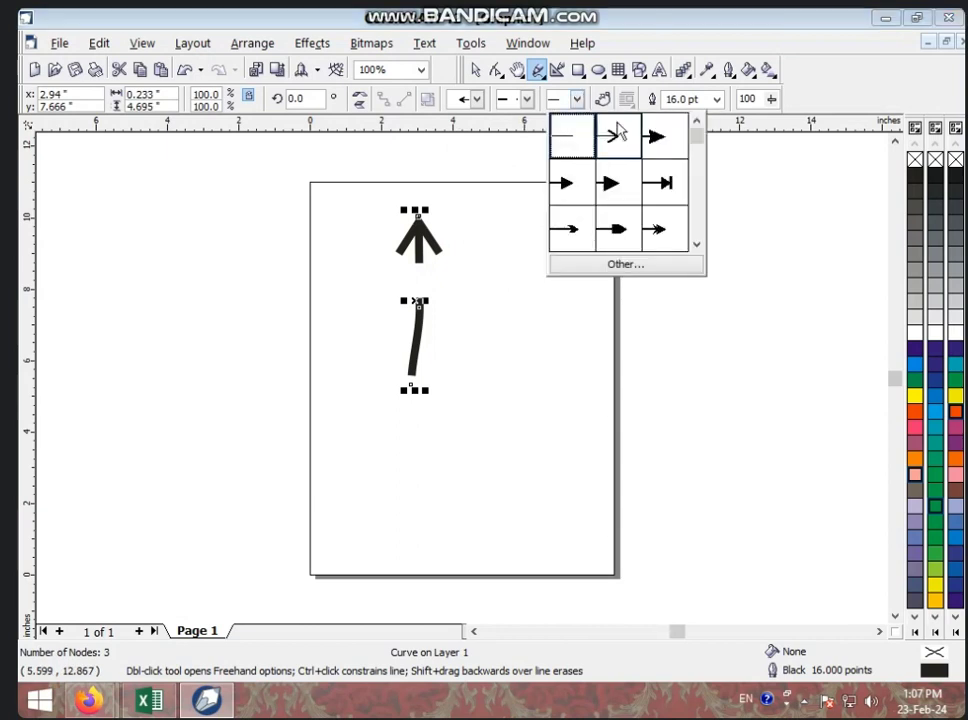
pyautogui.click(609, 195)
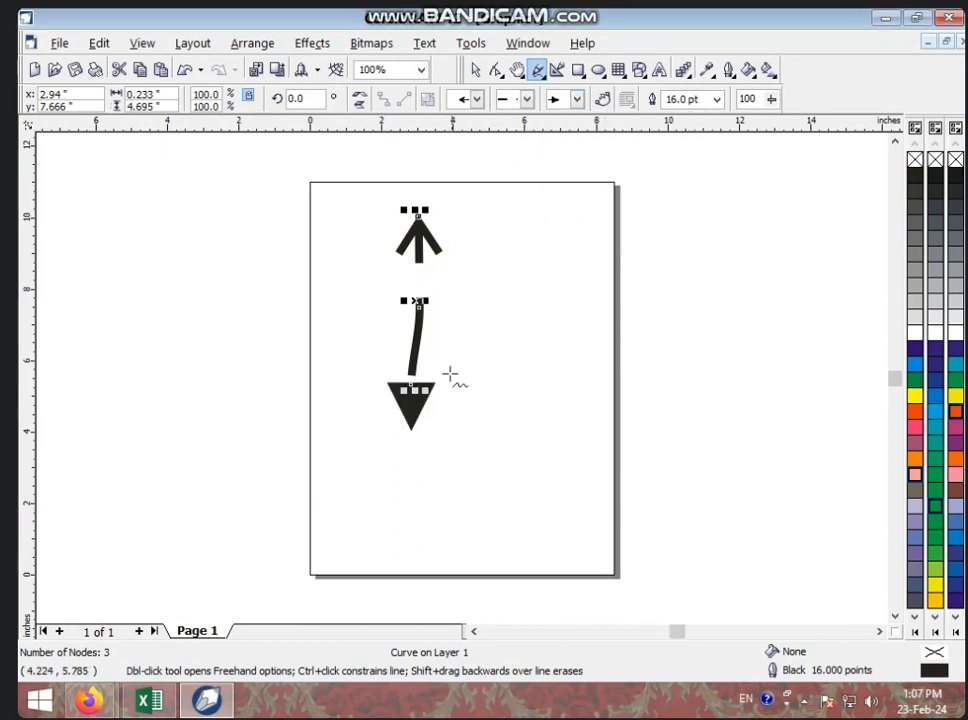
pyautogui.click(524, 101)
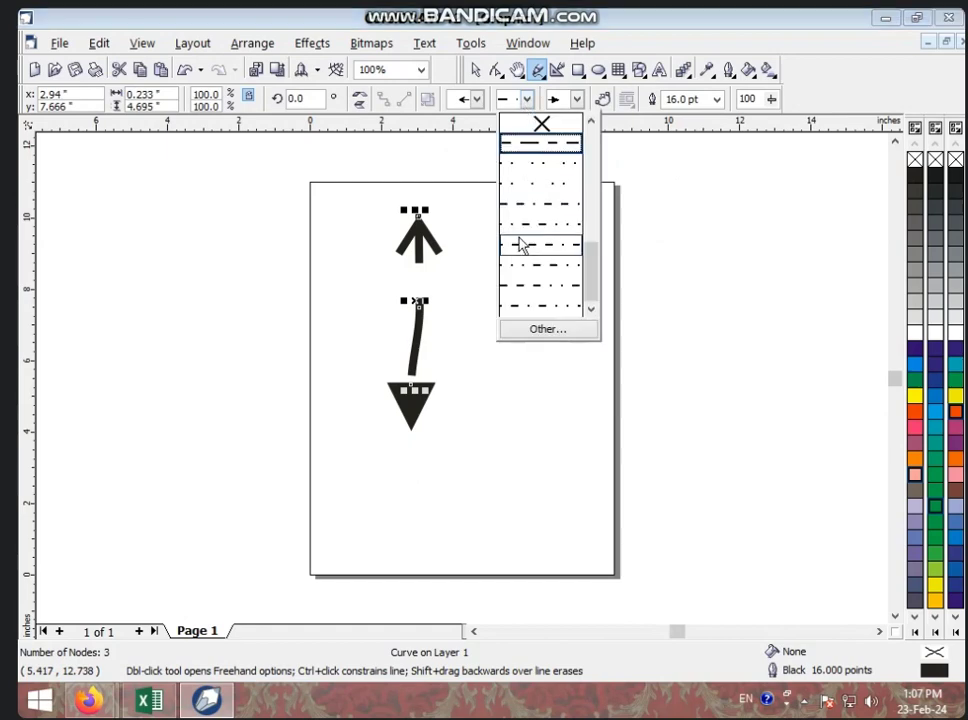
pyautogui.moveTo(593, 261); pyautogui.dragTo(600, 155)
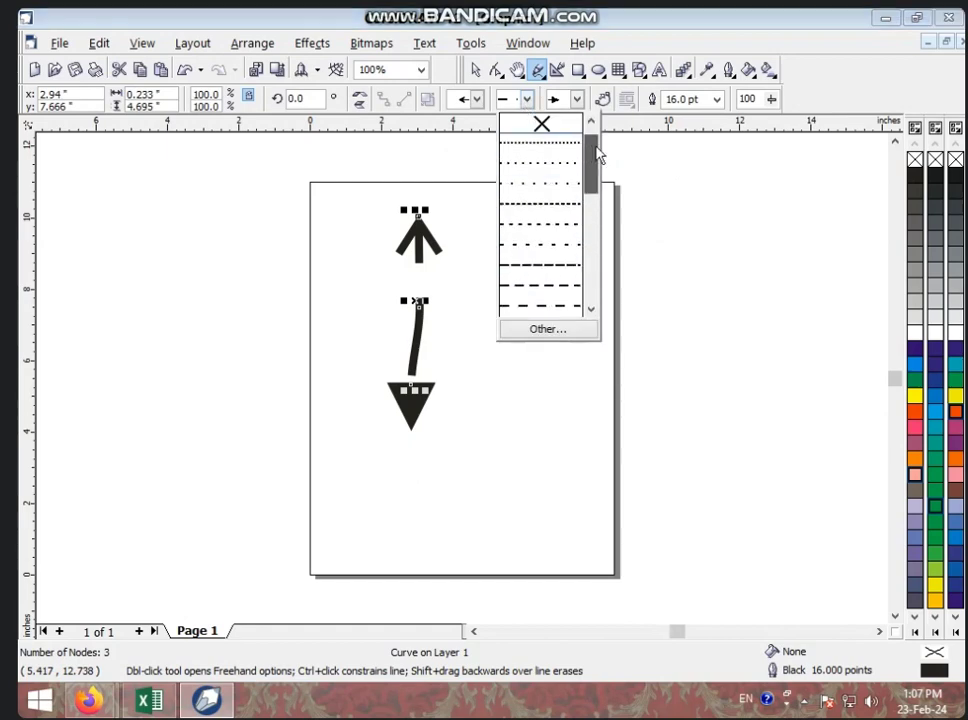
pyautogui.click(568, 146)
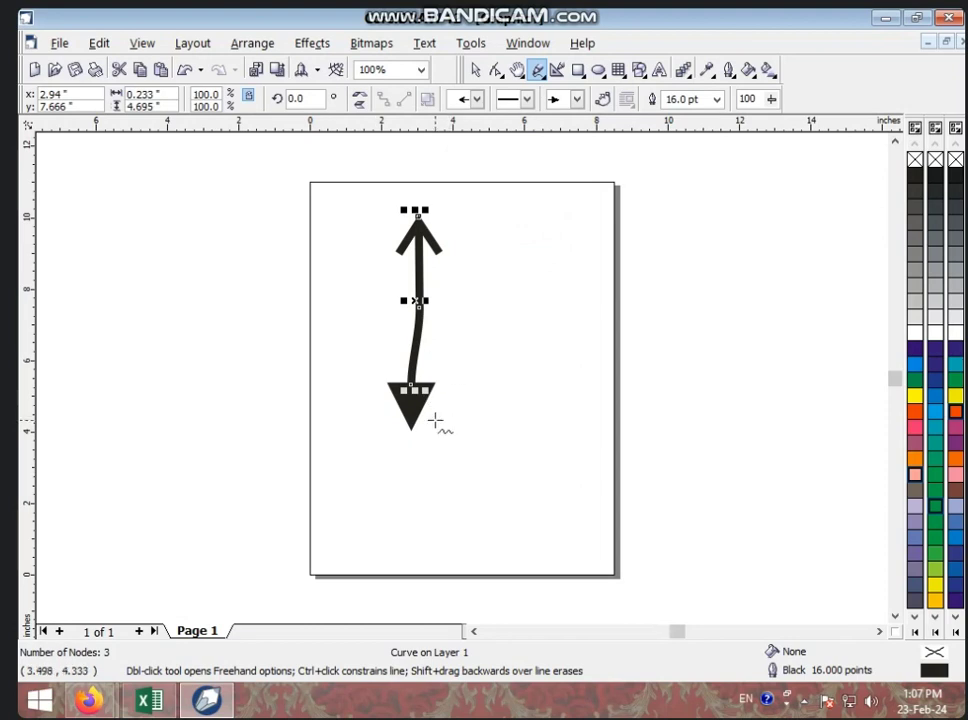
# Change the end arrowhead to a smaller barbed shape and try a 2.0 pt outline width before setting it back to 16.0 pt.
pyautogui.click(577, 100)
pyautogui.click(569, 190)
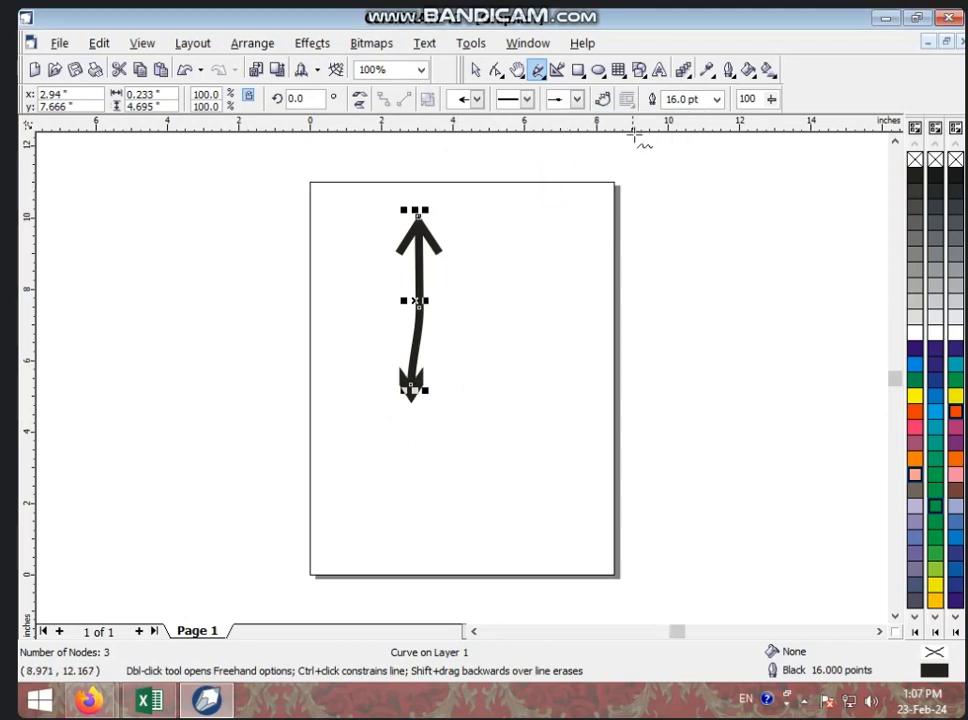
pyautogui.click(716, 99)
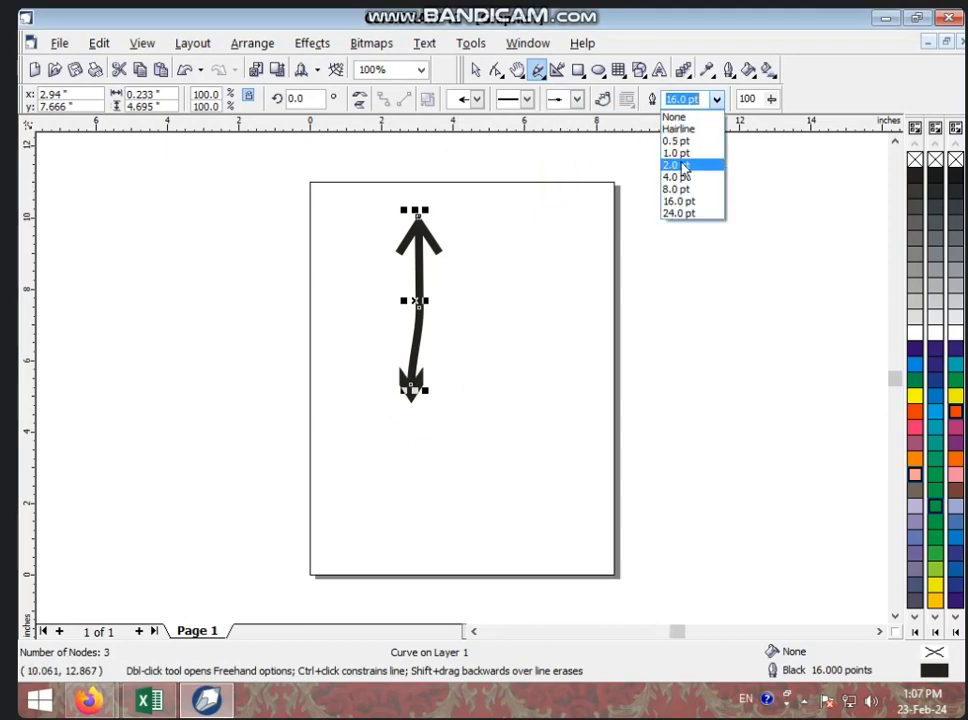
pyautogui.click(690, 166)
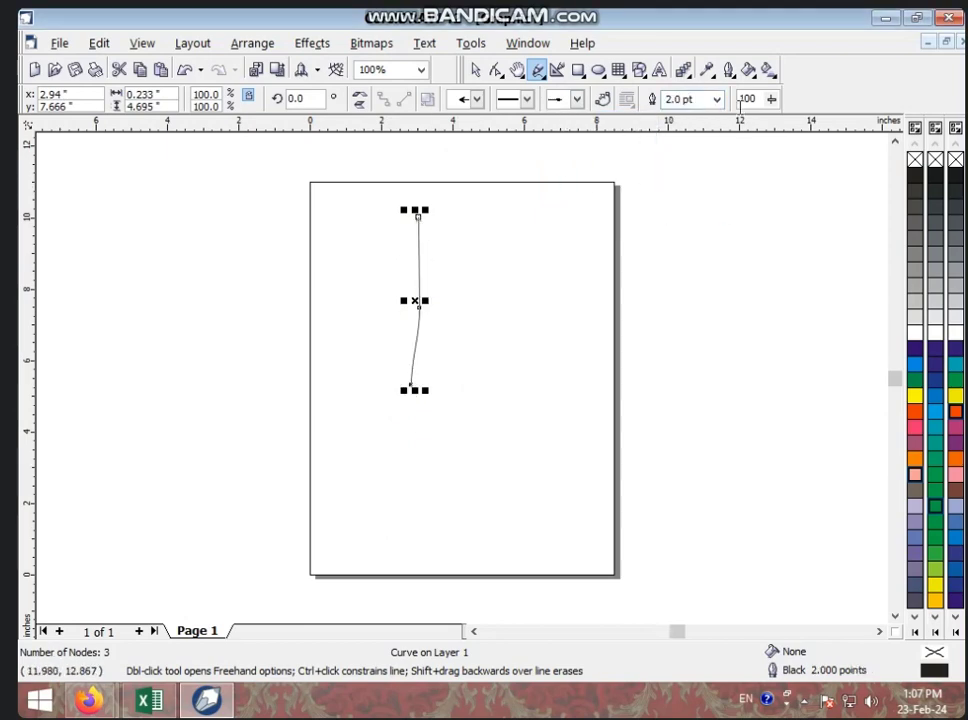
pyautogui.click(716, 99)
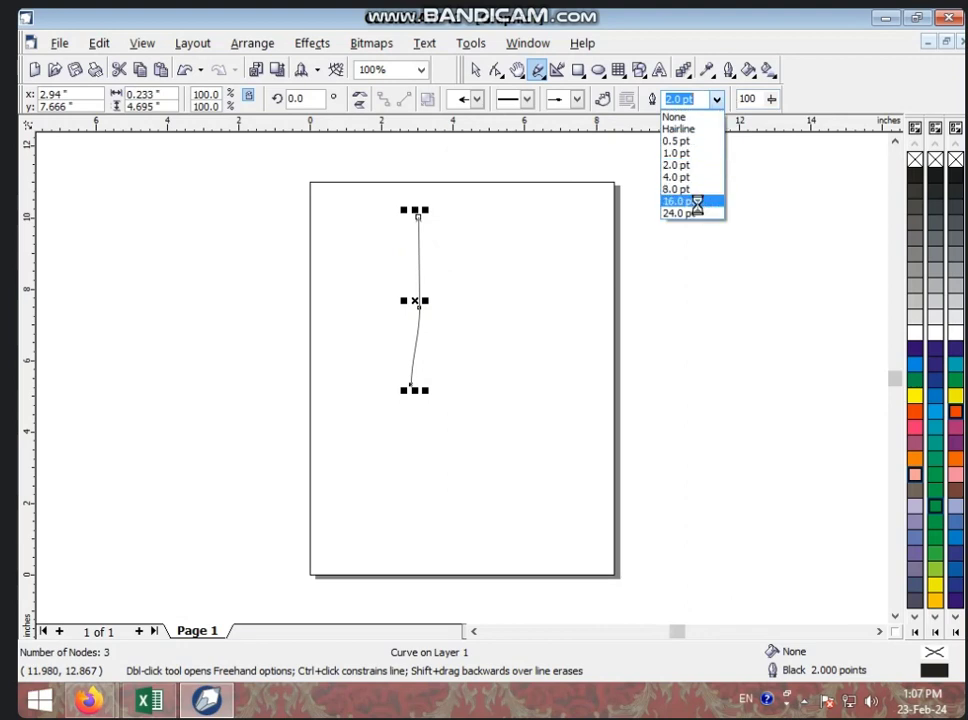
pyautogui.click(697, 203)
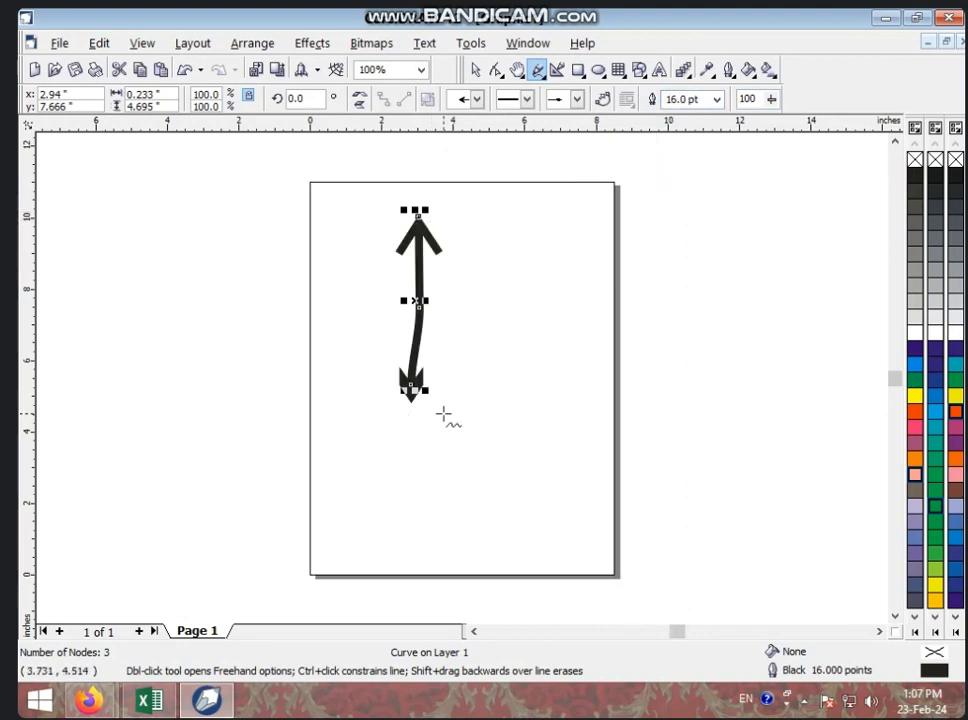
# Try yellow, pink, orange and several greens as the double-headed arrow's outline colour, finishing with magenta.
pyautogui.rightClick(917, 375)
pyautogui.rightClick(917, 398)
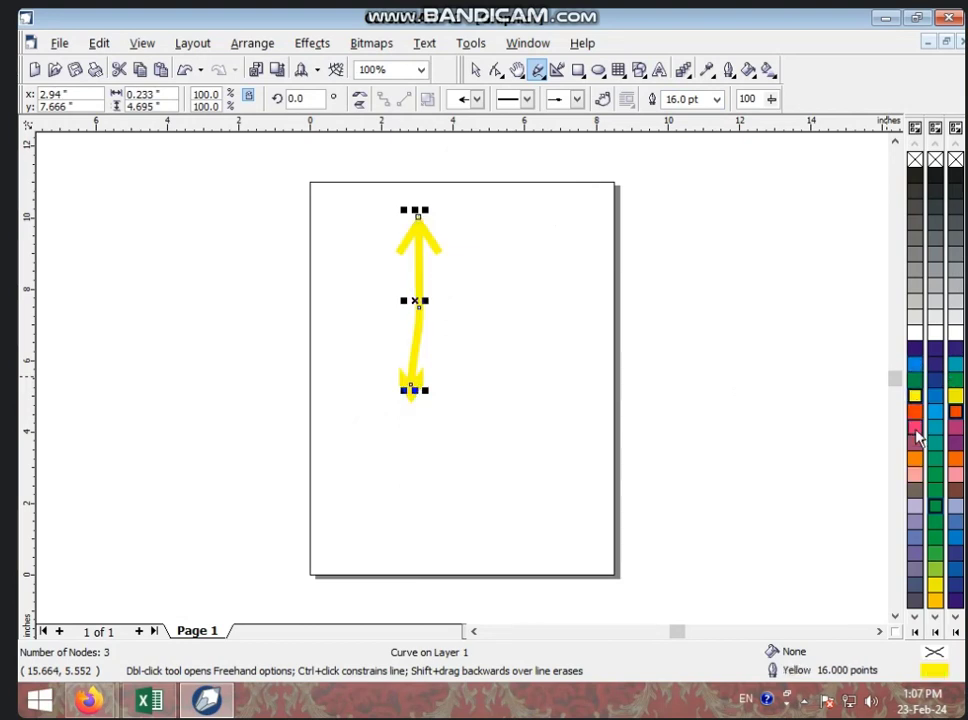
pyautogui.rightClick(918, 430)
pyautogui.rightClick(952, 459)
pyautogui.rightClick(935, 476)
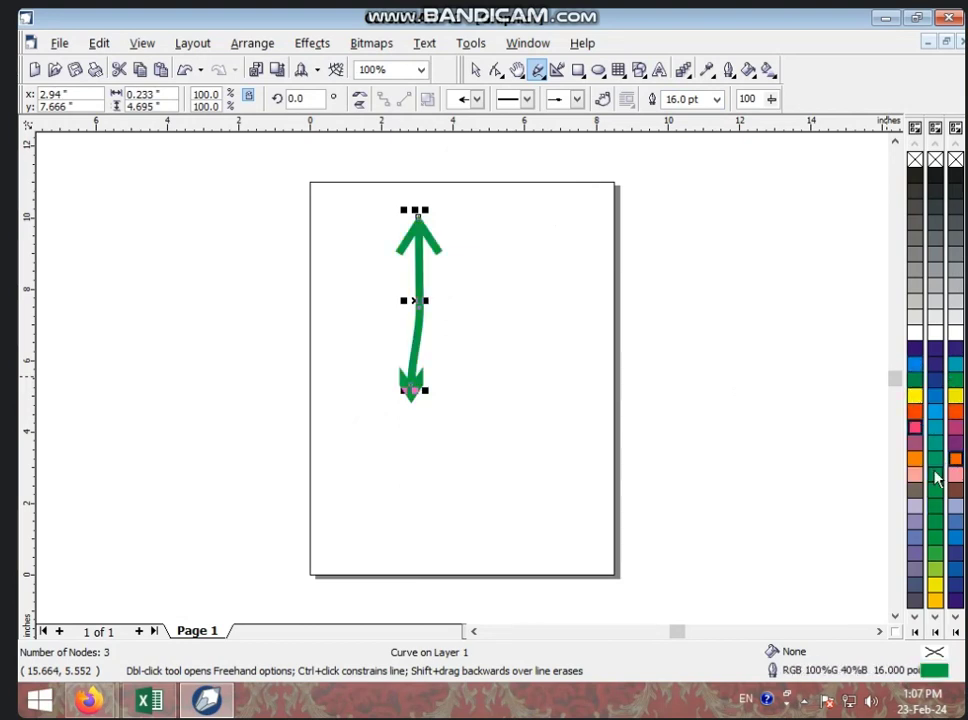
pyautogui.rightClick(937, 508)
pyautogui.rightClick(939, 465)
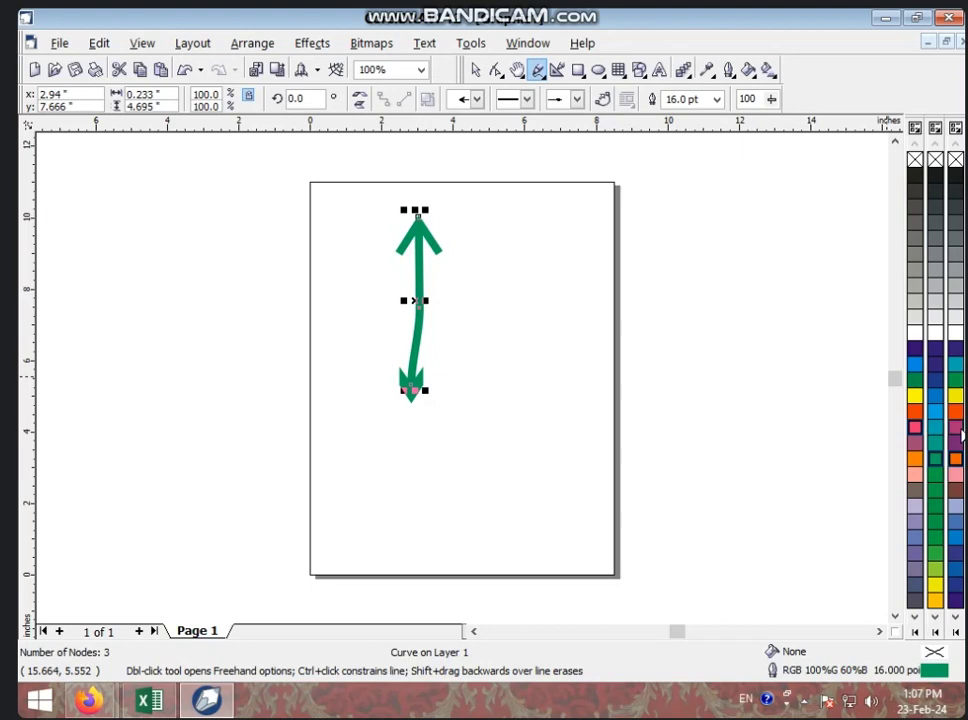
pyautogui.rightClick(959, 434)
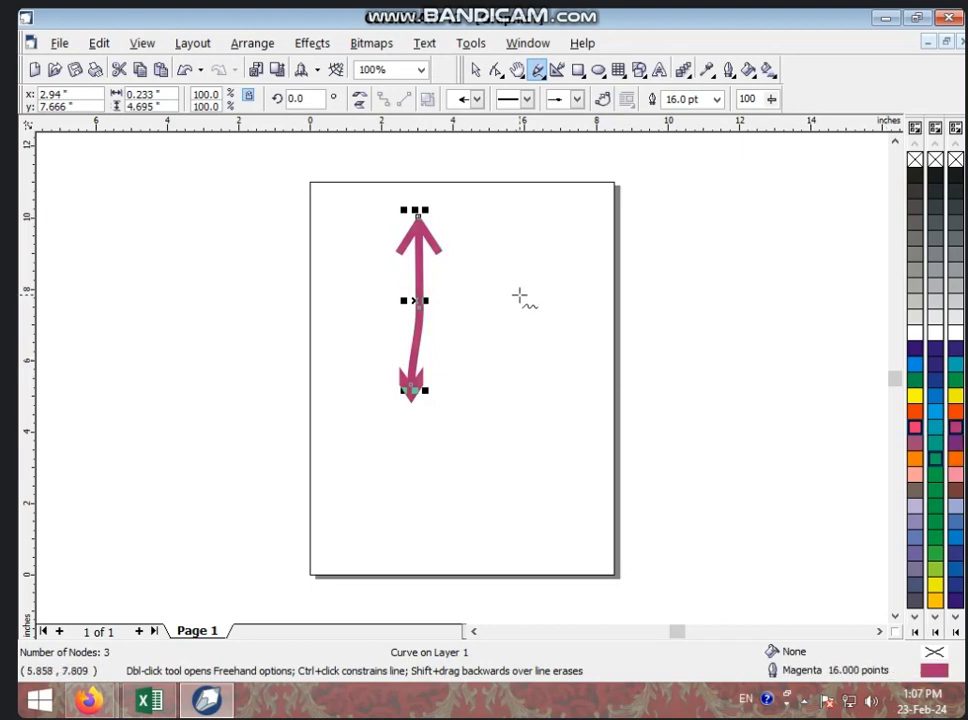
# Delete the magenta arrow, view the other curve tools and switch to the Pick tool.
pyautogui.press('Delete')
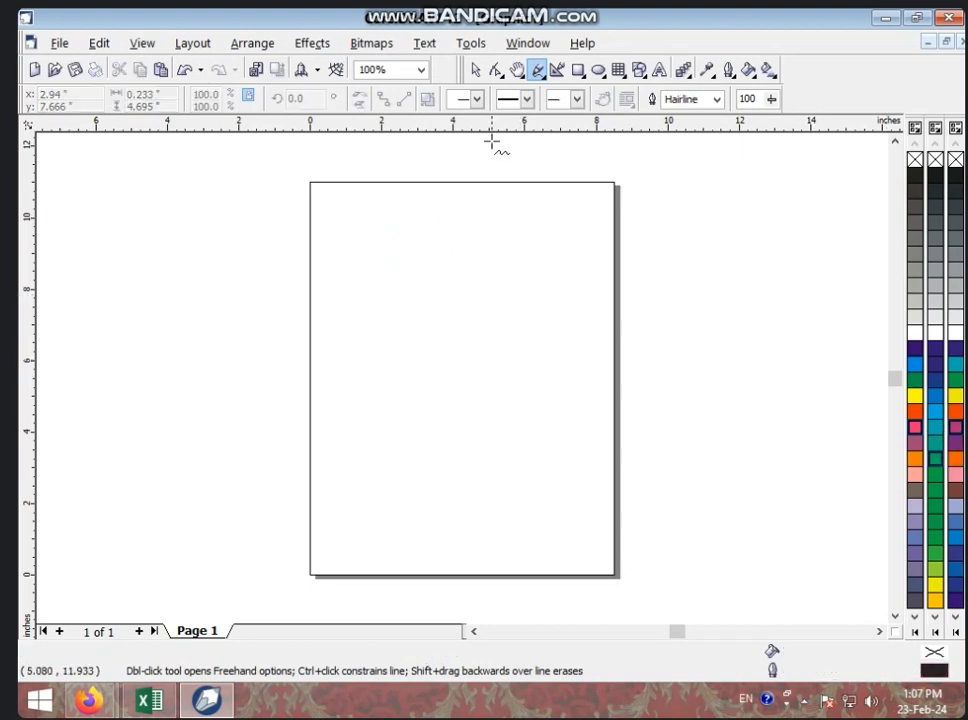
pyautogui.click(545, 78)
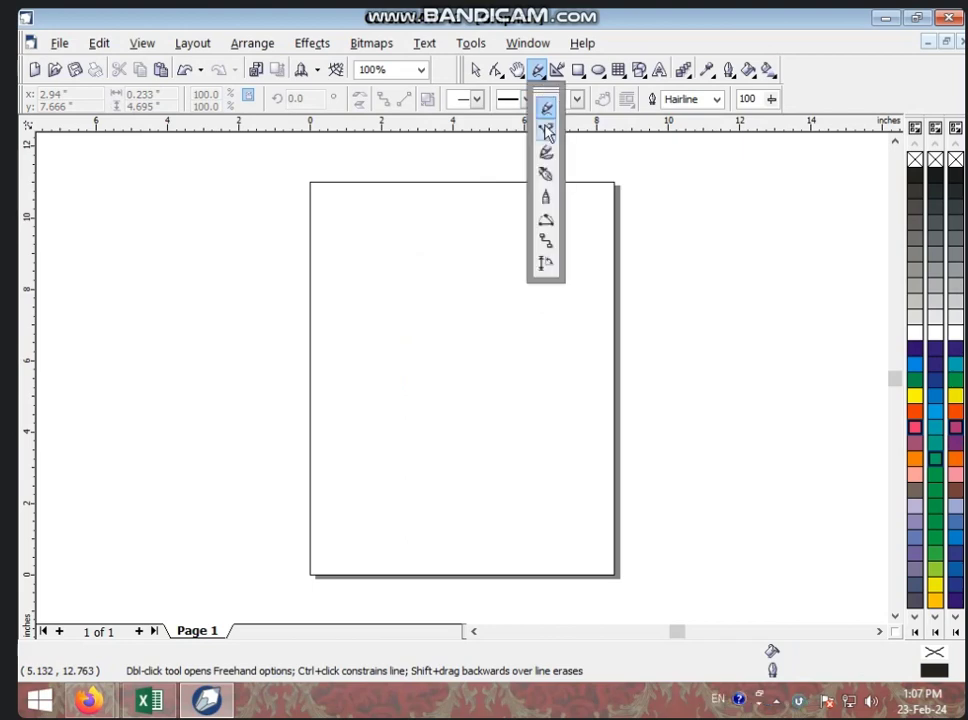
pyautogui.click(477, 70)
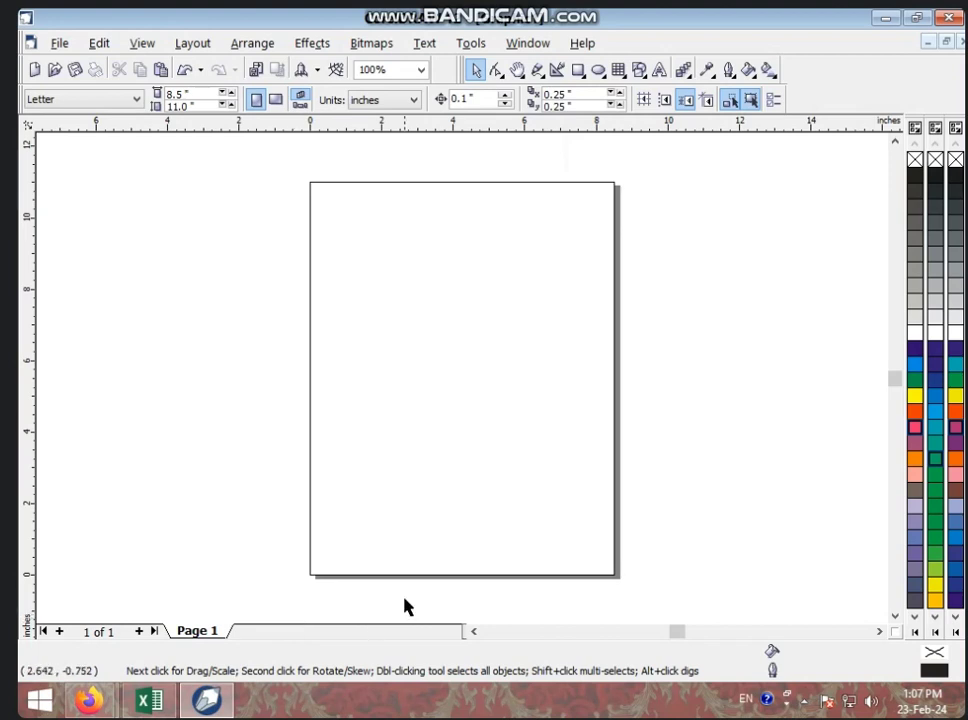
# Zoom in and out on the blank page, pan it at 250% with the Hand tool, and fit the view to the page.
pyautogui.scroll(-1, 416, 508)
pyautogui.scroll(1, 418, 508)
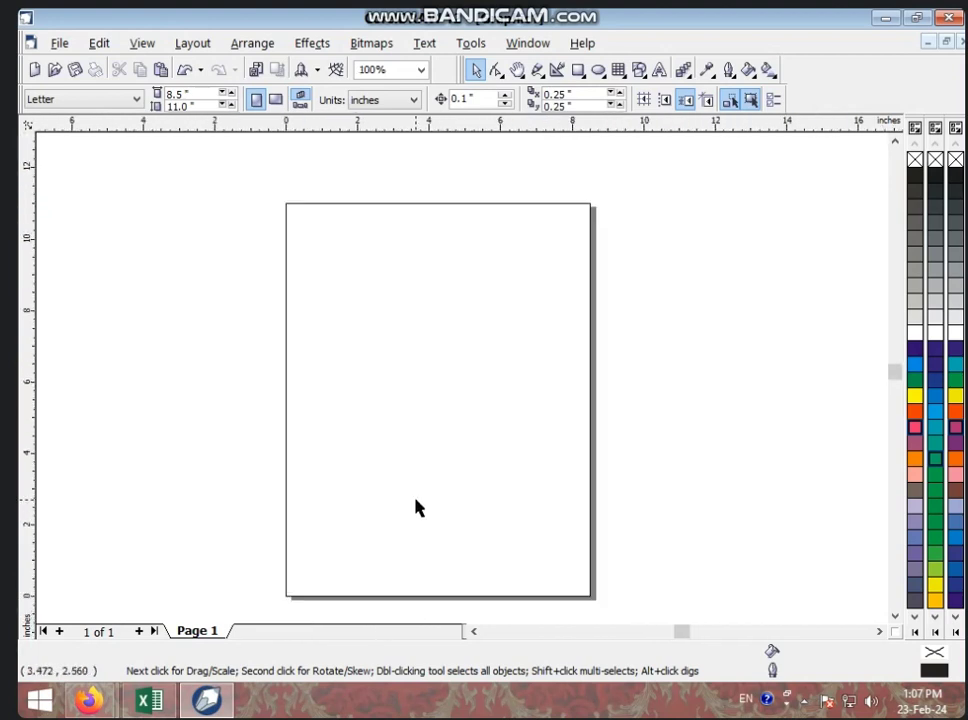
pyautogui.scroll(2, 417, 506)
pyautogui.scroll(-2, 415, 481)
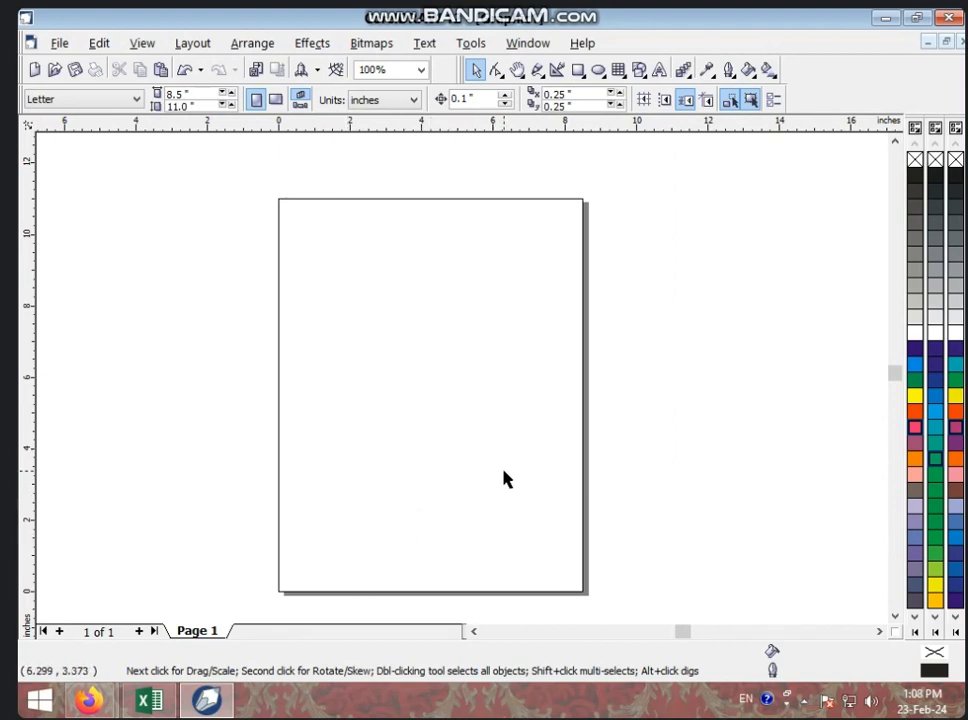
pyautogui.scroll(2, 505, 479)
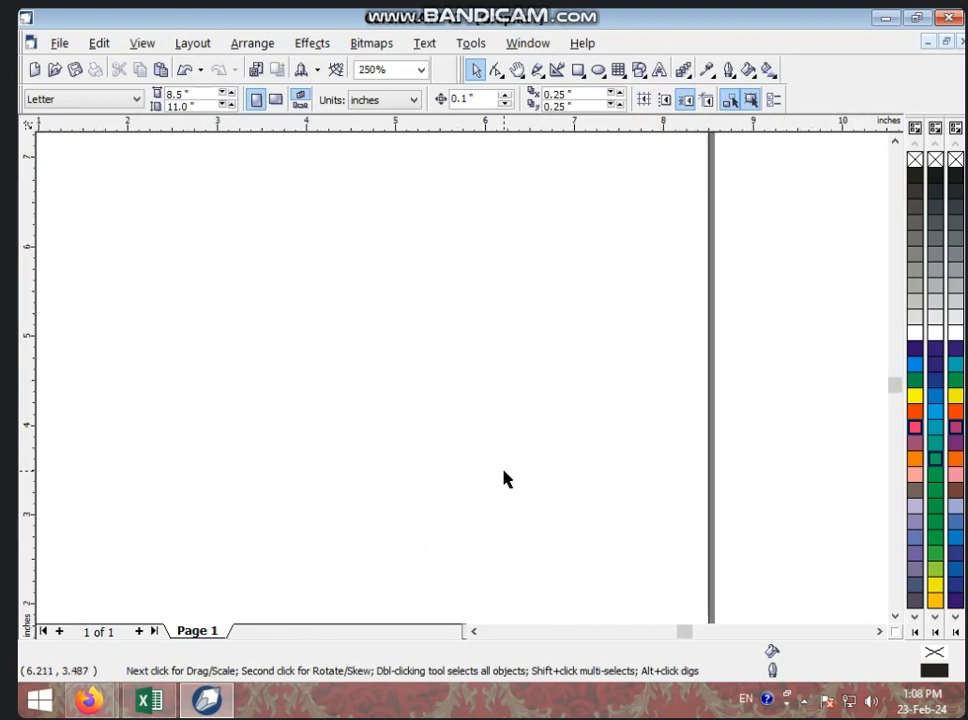
pyautogui.press('h')
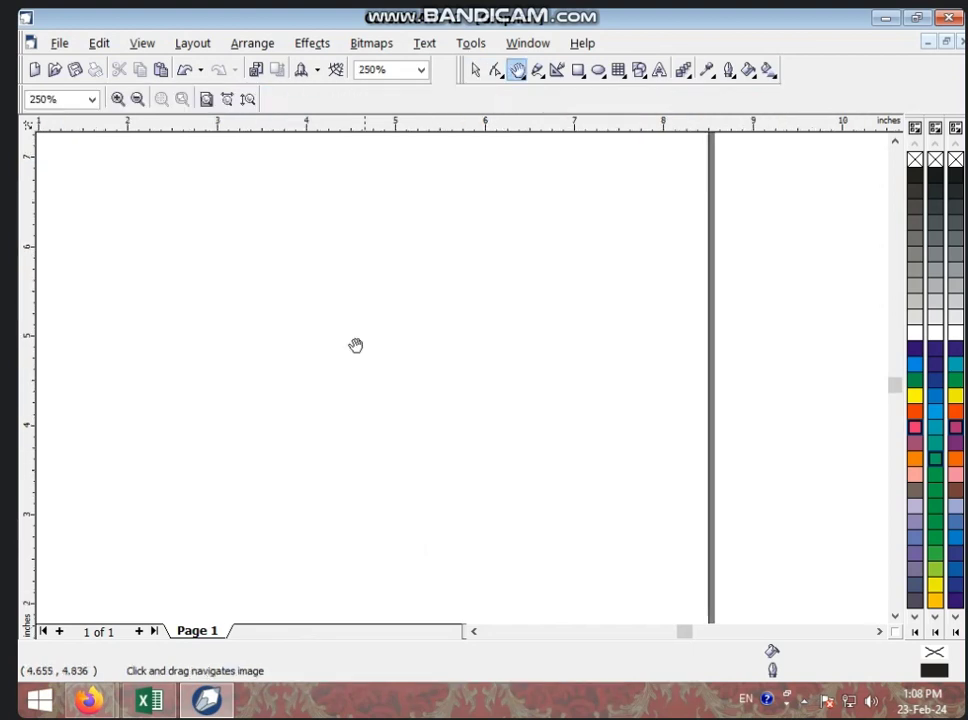
pyautogui.moveTo(356, 346); pyautogui.dragTo(478, 510)
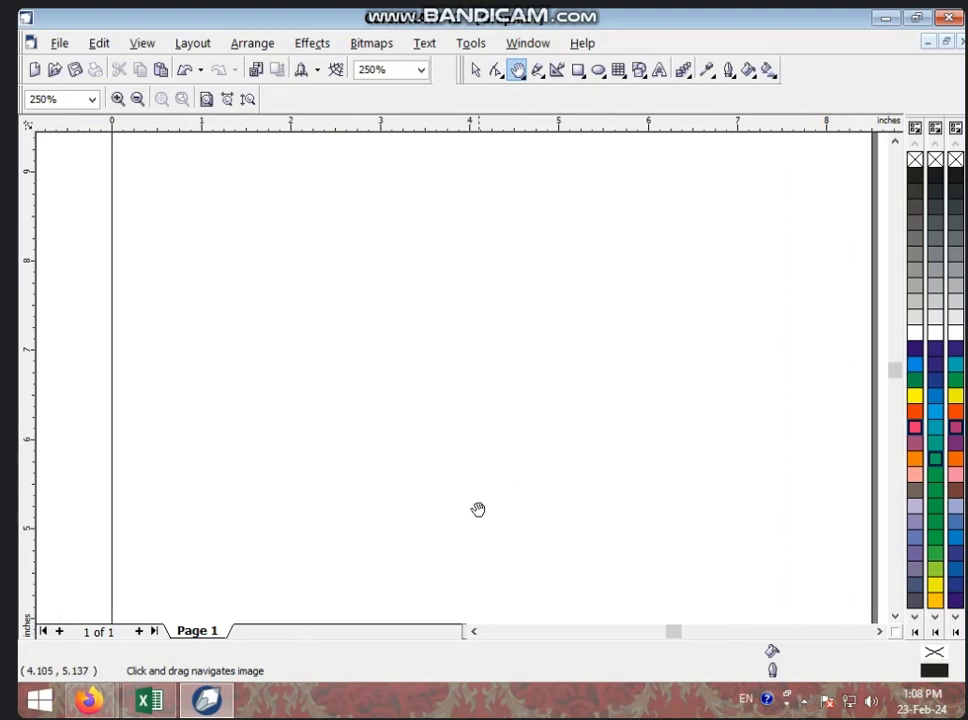
pyautogui.moveTo(421, 391); pyautogui.dragTo(434, 521)
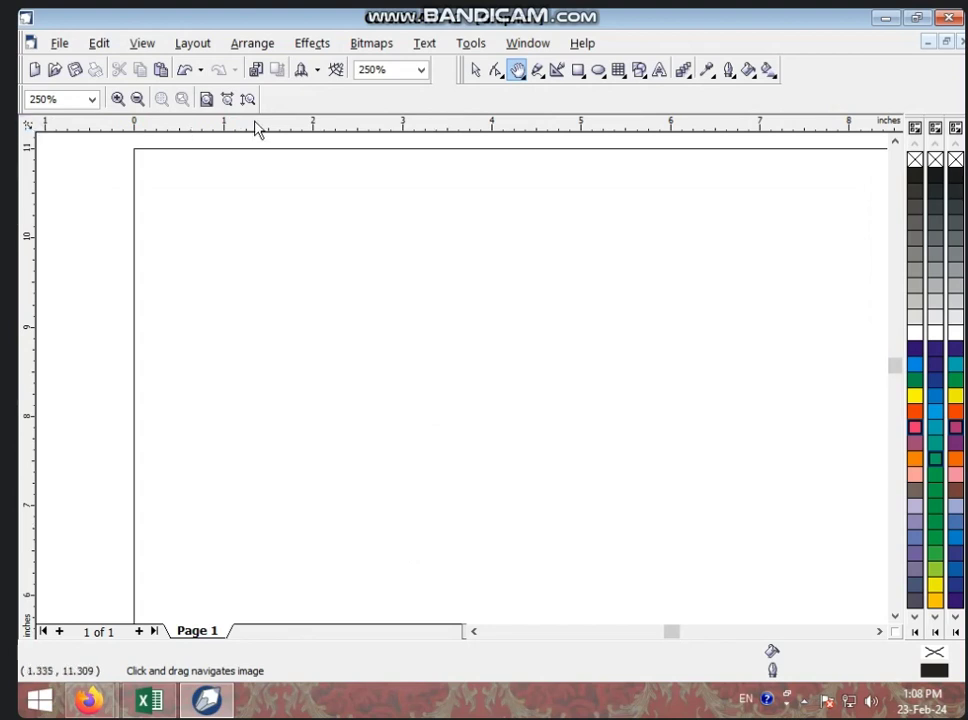
pyautogui.click(91, 99)
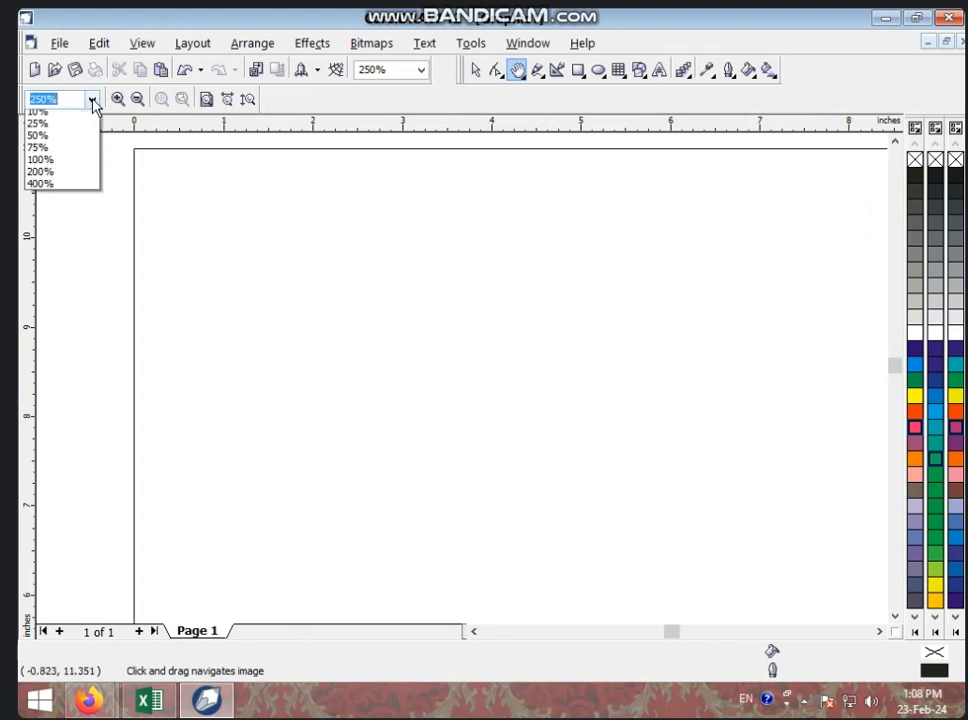
pyautogui.click(70, 118)
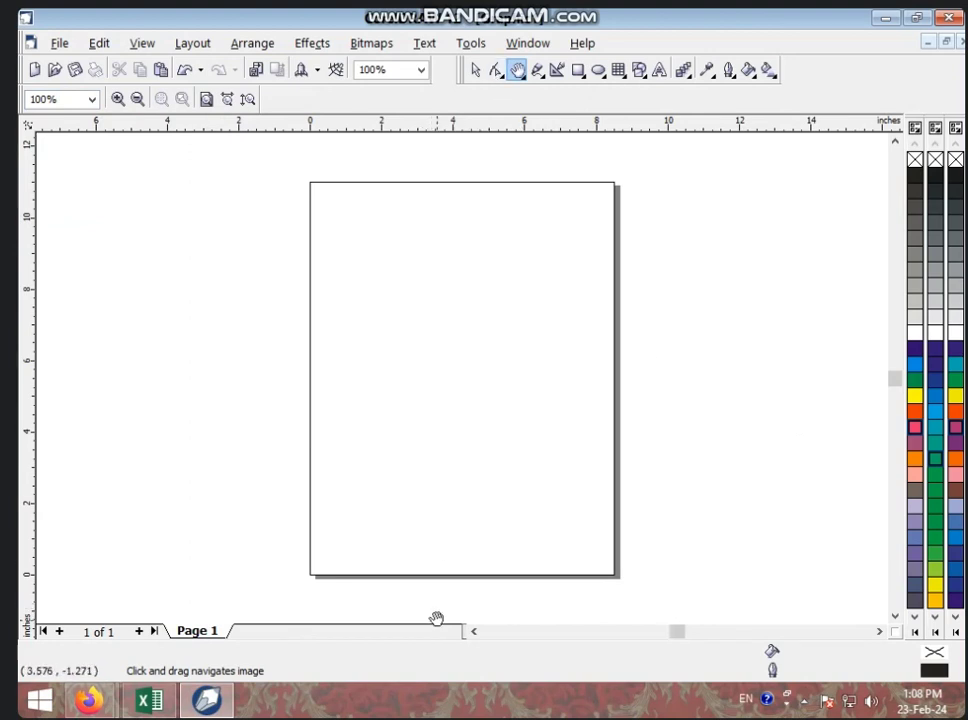
# Draw two overlapping ellipses, about 6.4 × 5.2 in and 6.7 × 5.6 in, and shift the right one slightly left.
pyautogui.click(598, 72)
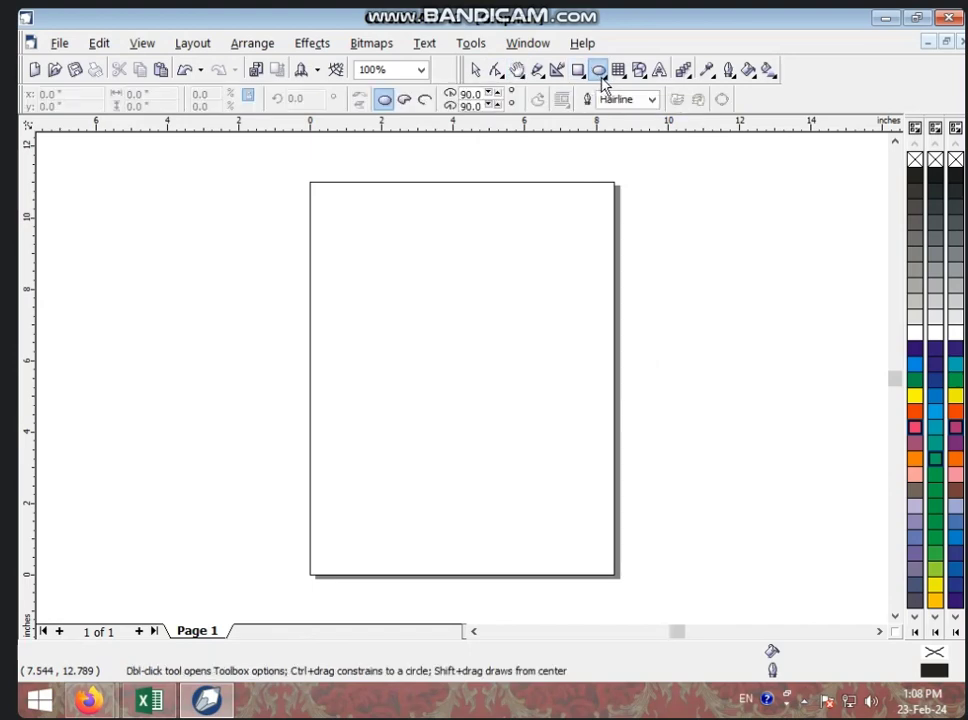
pyautogui.moveTo(238, 237); pyautogui.dragTo(470, 425)
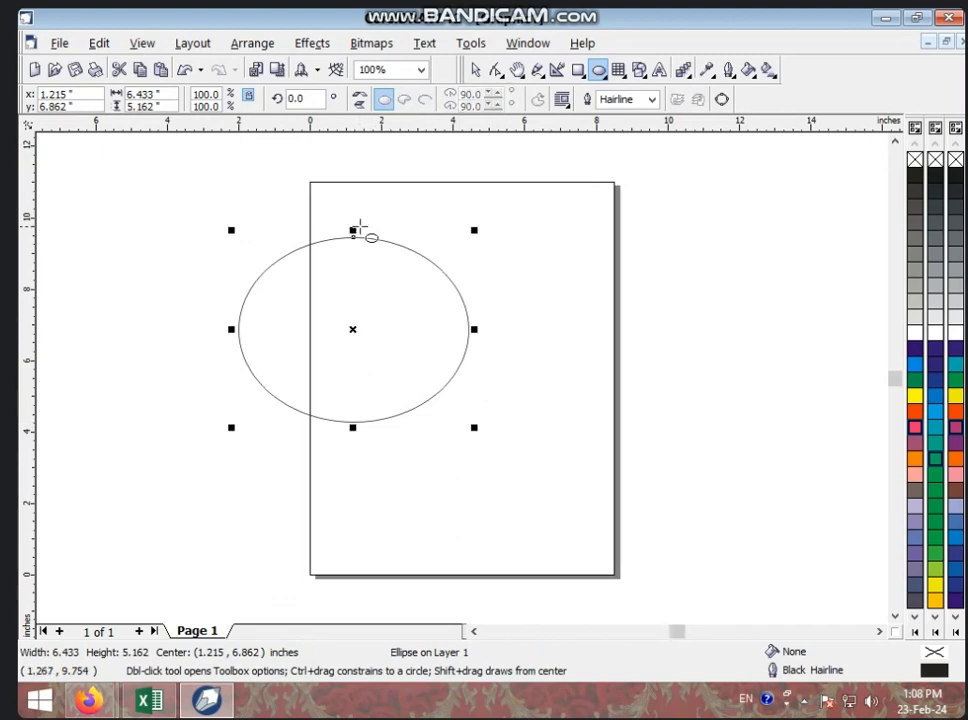
pyautogui.moveTo(365, 224); pyautogui.dragTo(605, 425)
pyautogui.moveTo(492, 379); pyautogui.dragTo(482, 380)
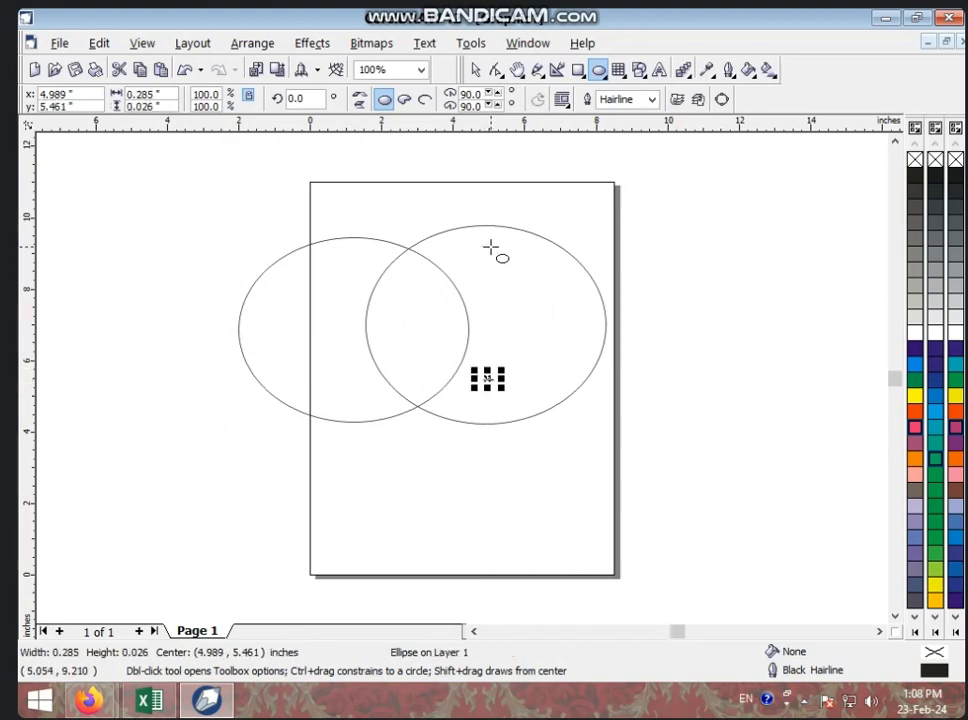
pyautogui.press('Delete')
pyautogui.click(477, 72)
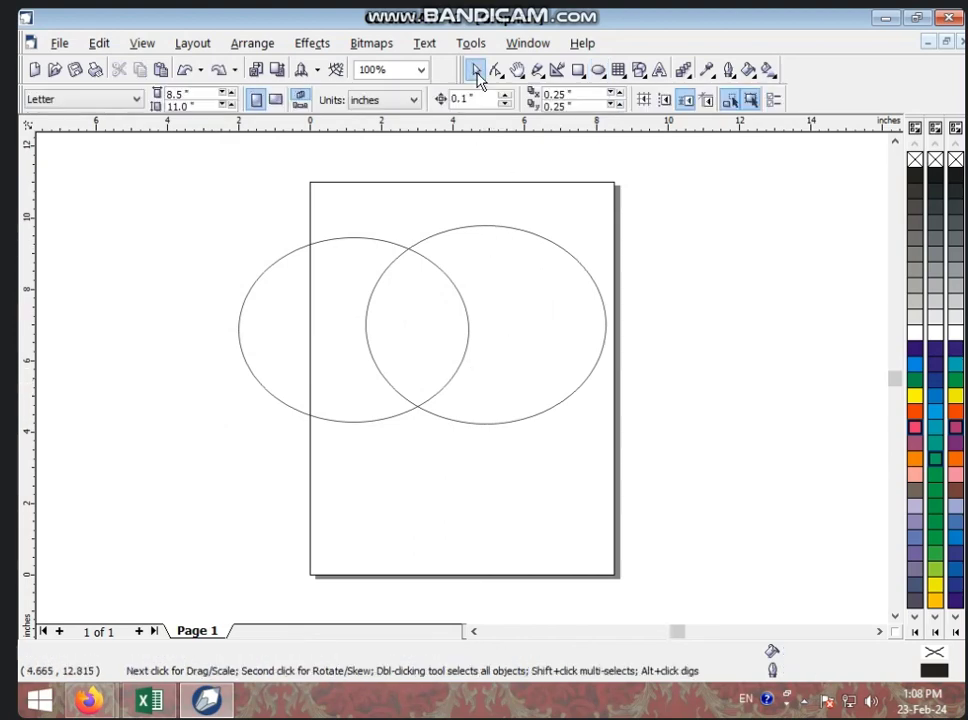
pyautogui.moveTo(497, 309); pyautogui.dragTo(489, 306)
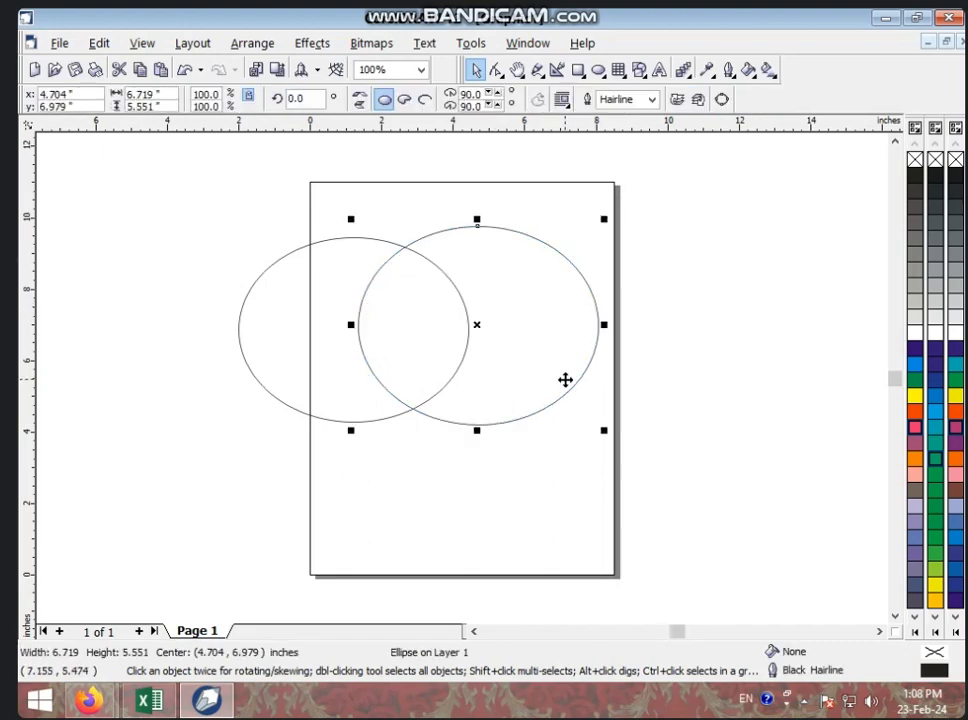
pyautogui.moveTo(391, 339)
pyautogui.mouseDown()
pyautogui.moveTo(400, 337)
pyautogui.moveTo(391, 341)
pyautogui.mouseUp()
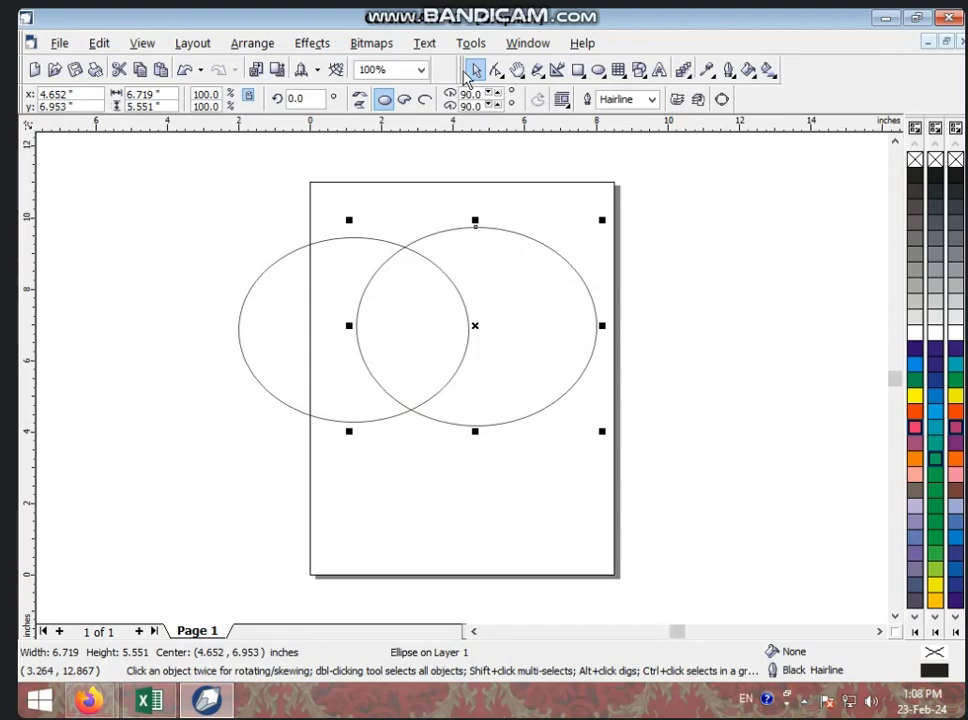
# Select both ellipses, try welding them into one outline and undo the weld.
pyautogui.moveTo(190, 171); pyautogui.dragTo(672, 462)
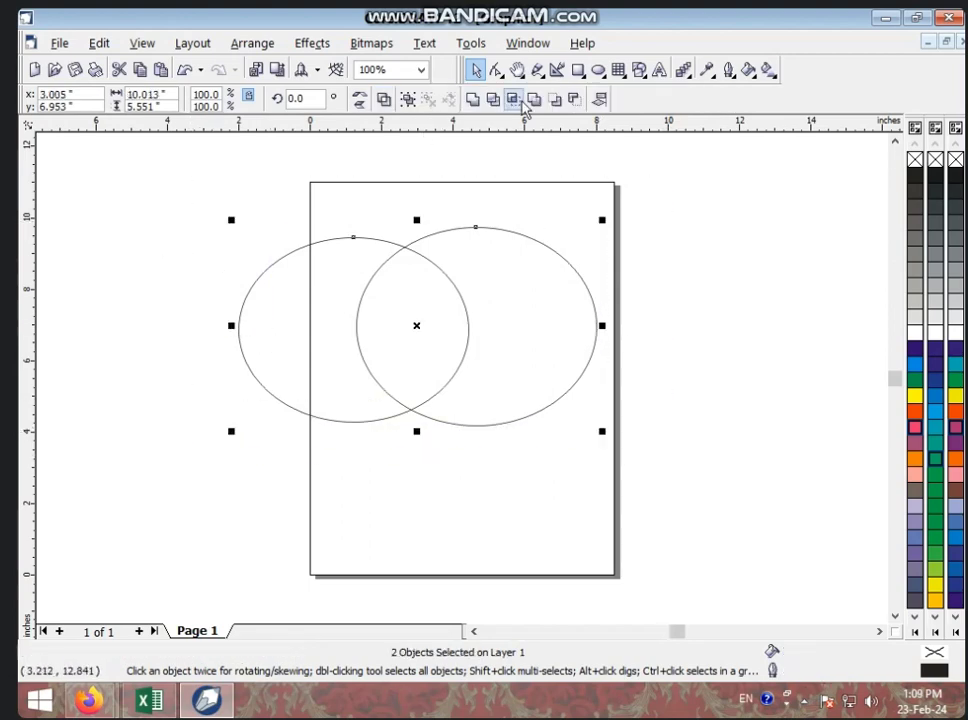
pyautogui.click(540, 493)
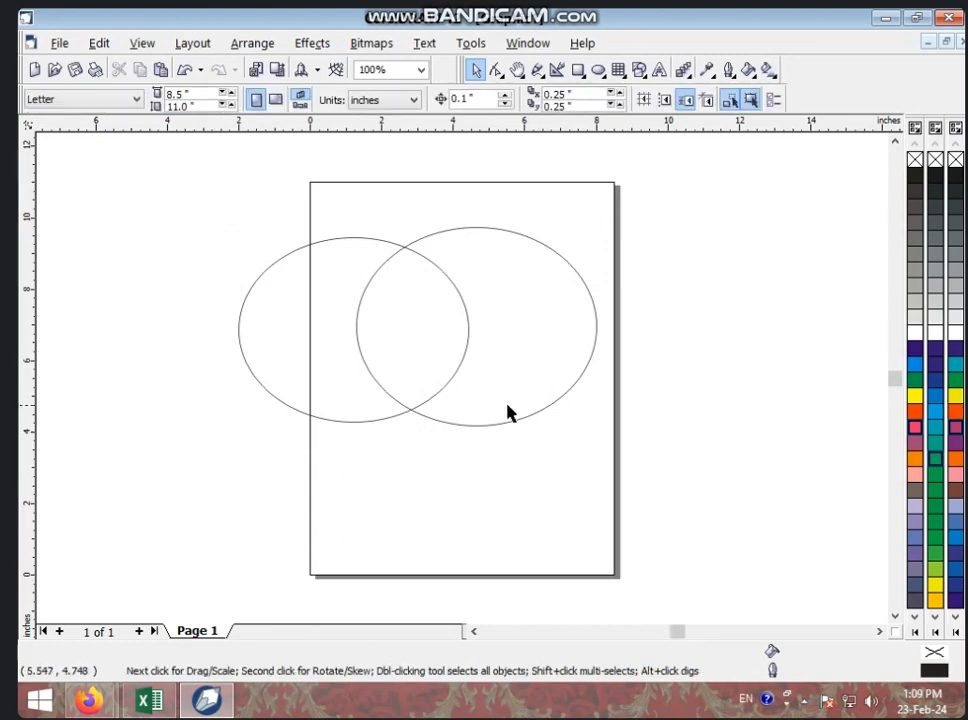
pyautogui.click(503, 425)
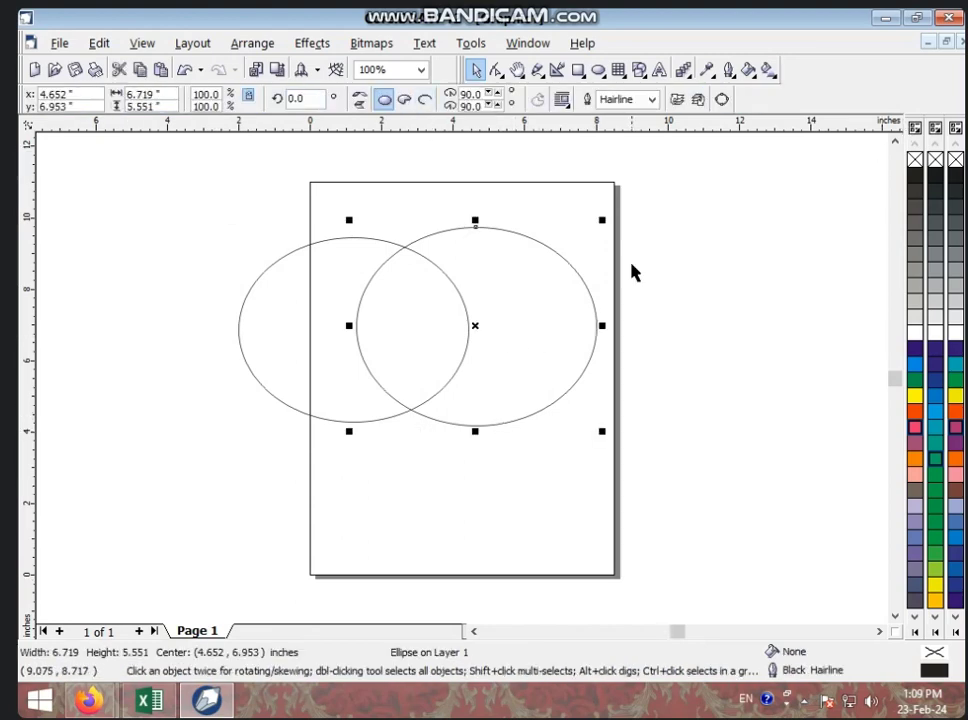
pyautogui.click(290, 281)
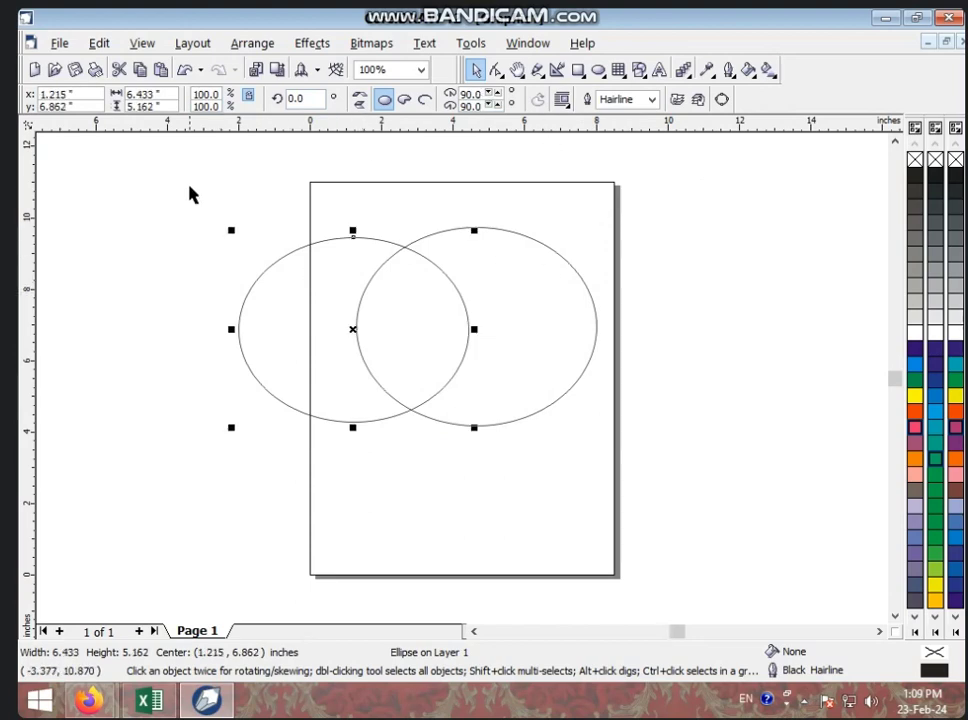
pyautogui.moveTo(193, 195); pyautogui.dragTo(690, 479)
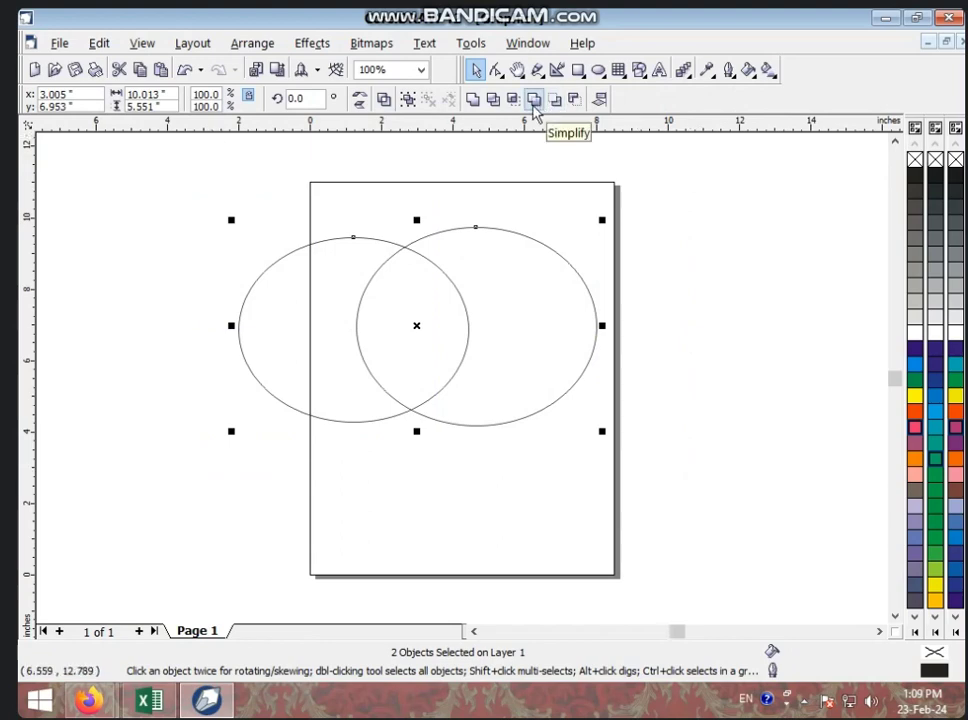
pyautogui.click(473, 100)
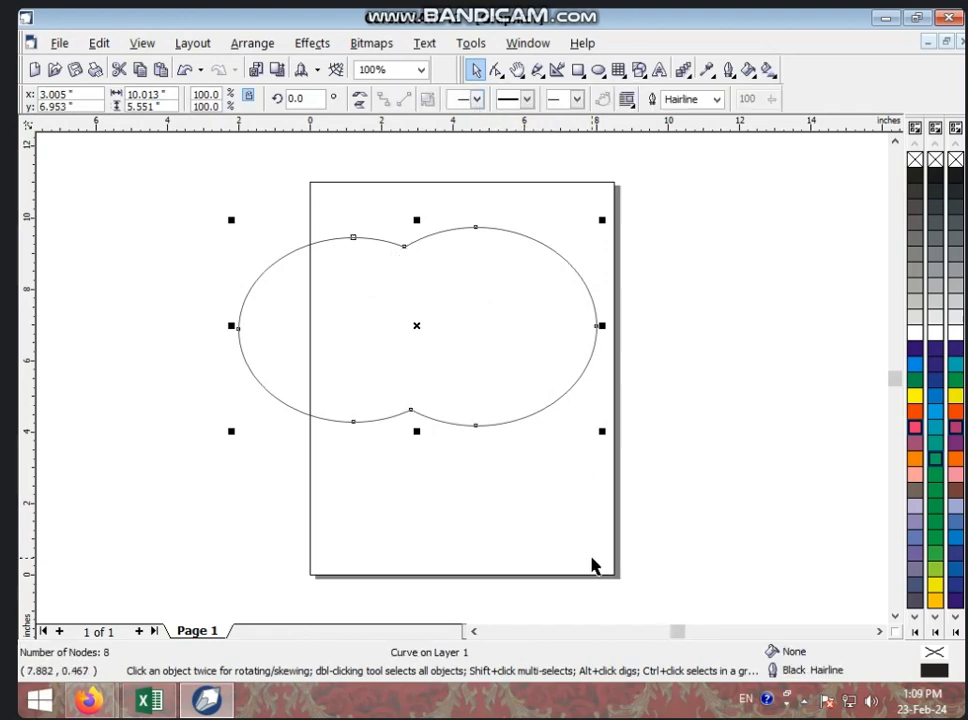
pyautogui.hotkey('ctrl', 'z')
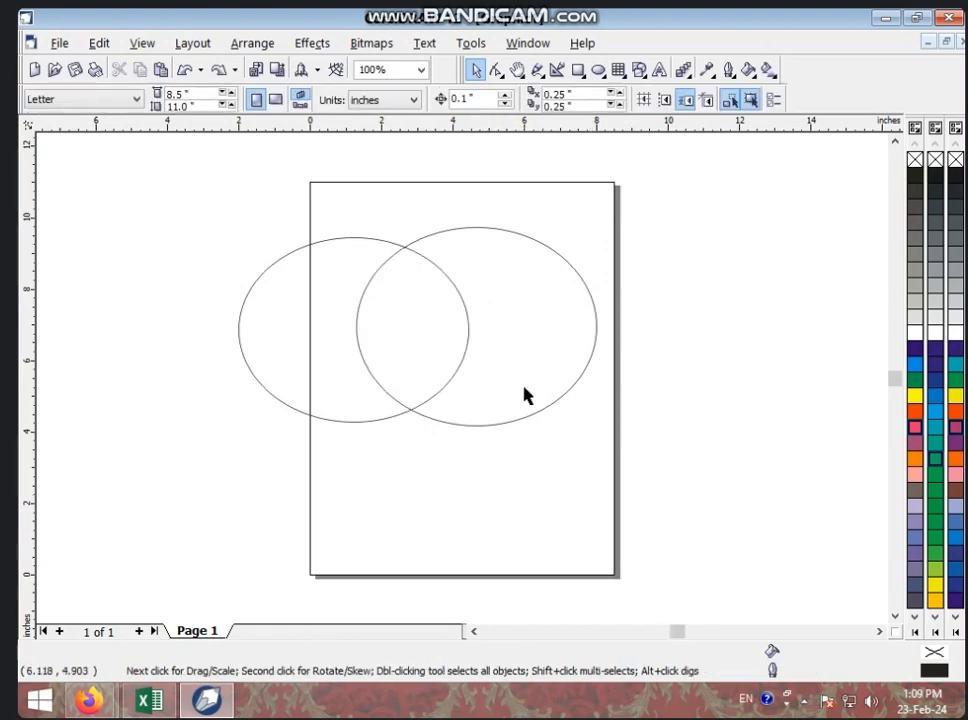
# Move the right ellipse further over the left one, to a centre of about 3.93, 6.85 in.
pyautogui.moveTo(530, 373); pyautogui.dragTo(497, 366)
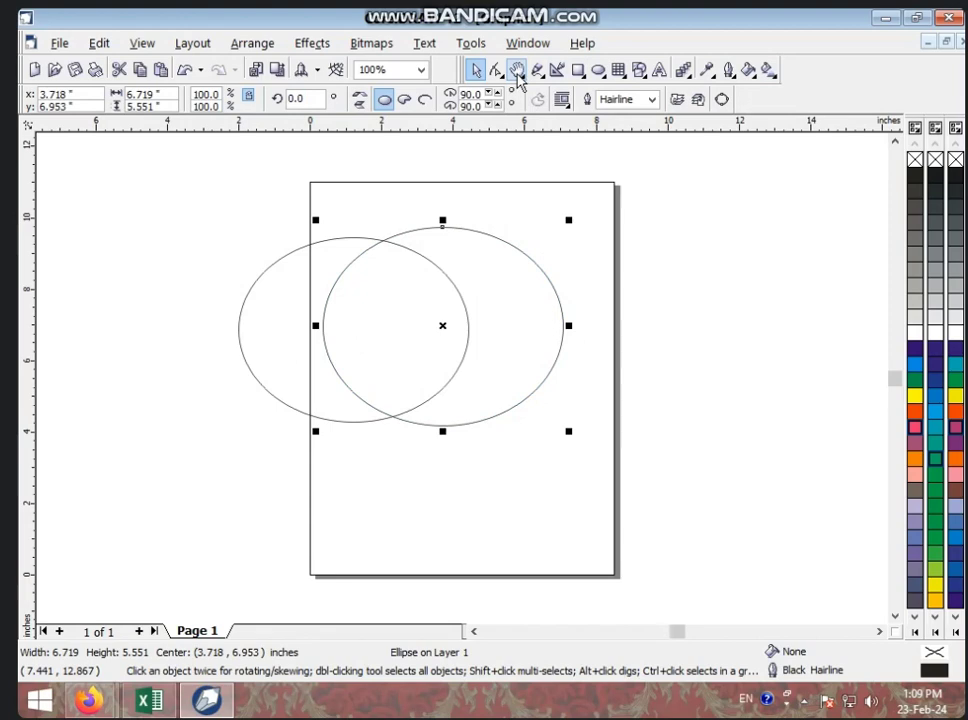
pyautogui.click(517, 72)
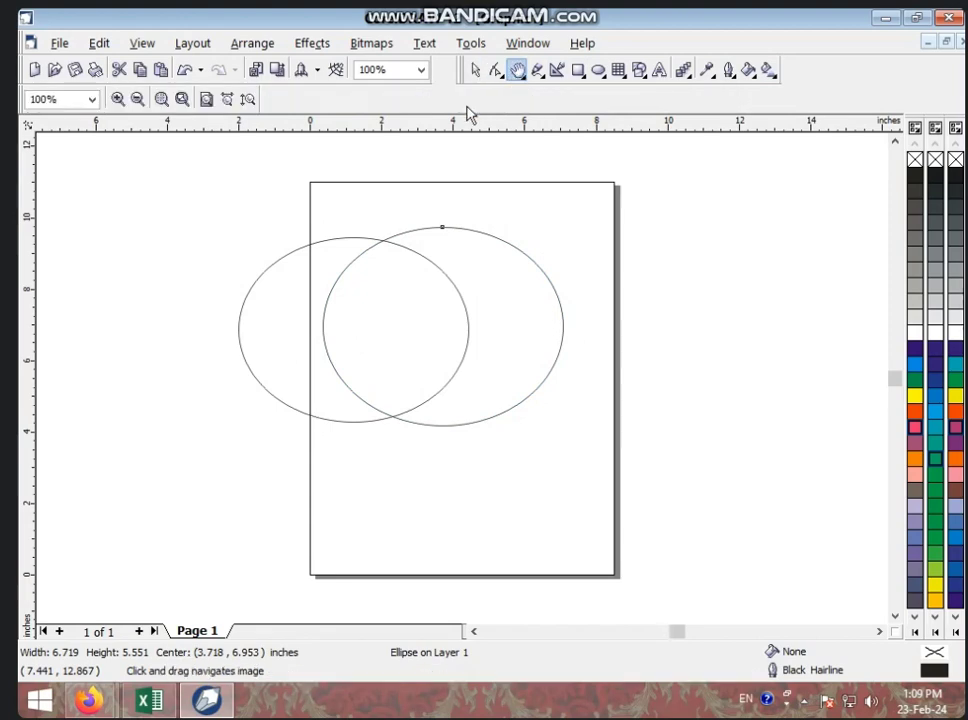
pyautogui.click(521, 79)
pyautogui.click(523, 132)
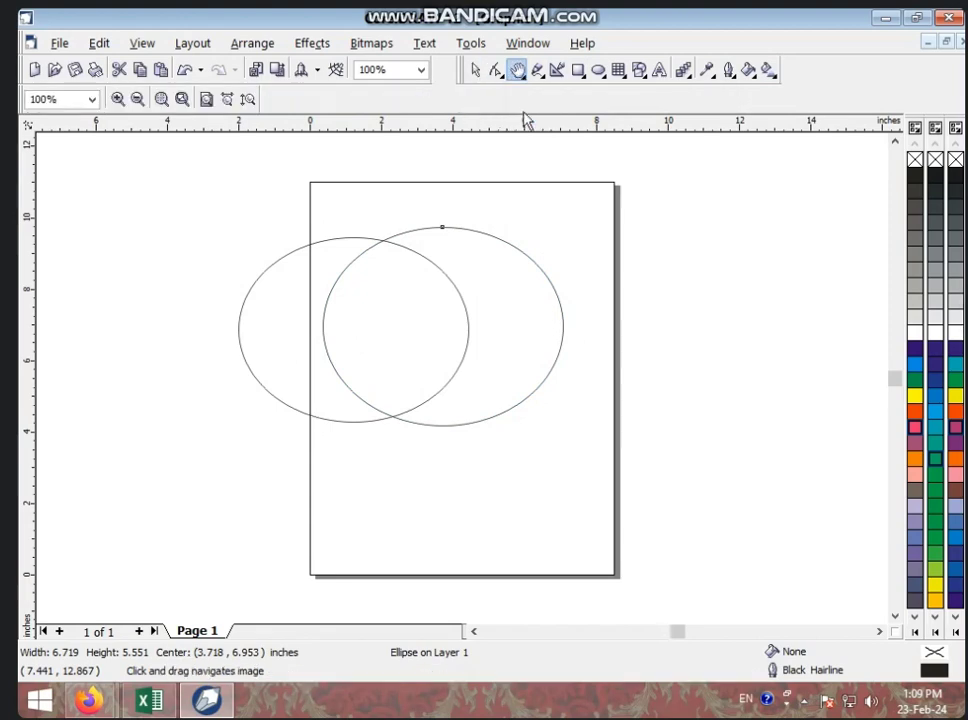
pyautogui.click(424, 333)
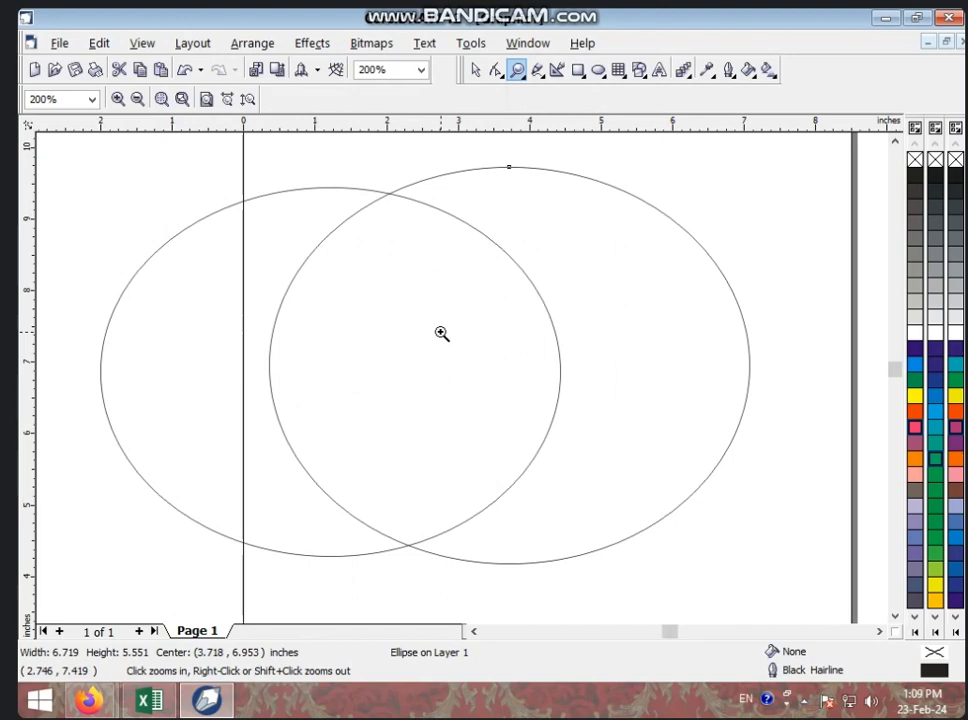
pyautogui.click(92, 100)
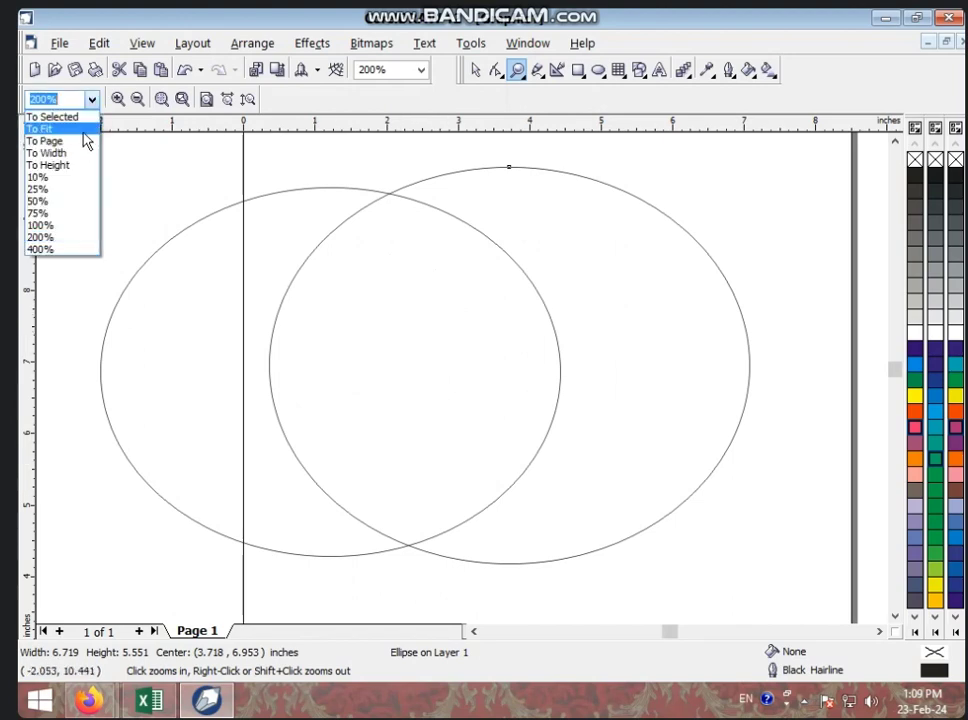
pyautogui.click(84, 140)
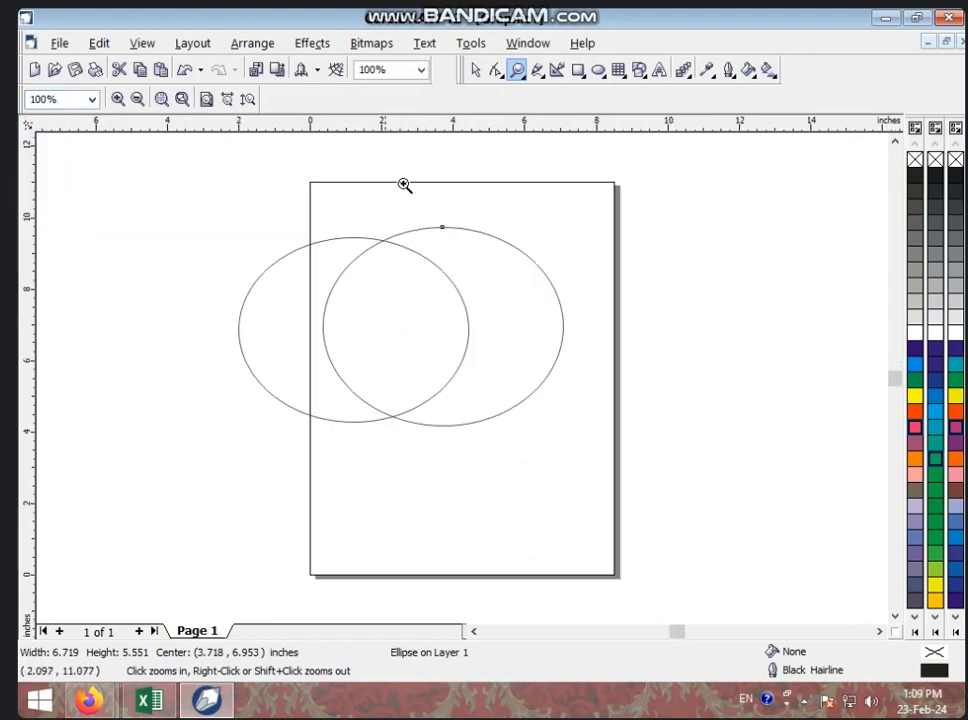
pyautogui.click(474, 70)
pyautogui.moveTo(421, 298)
pyautogui.mouseDown()
pyautogui.moveTo(436, 311)
pyautogui.moveTo(430, 305)
pyautogui.mouseUp()
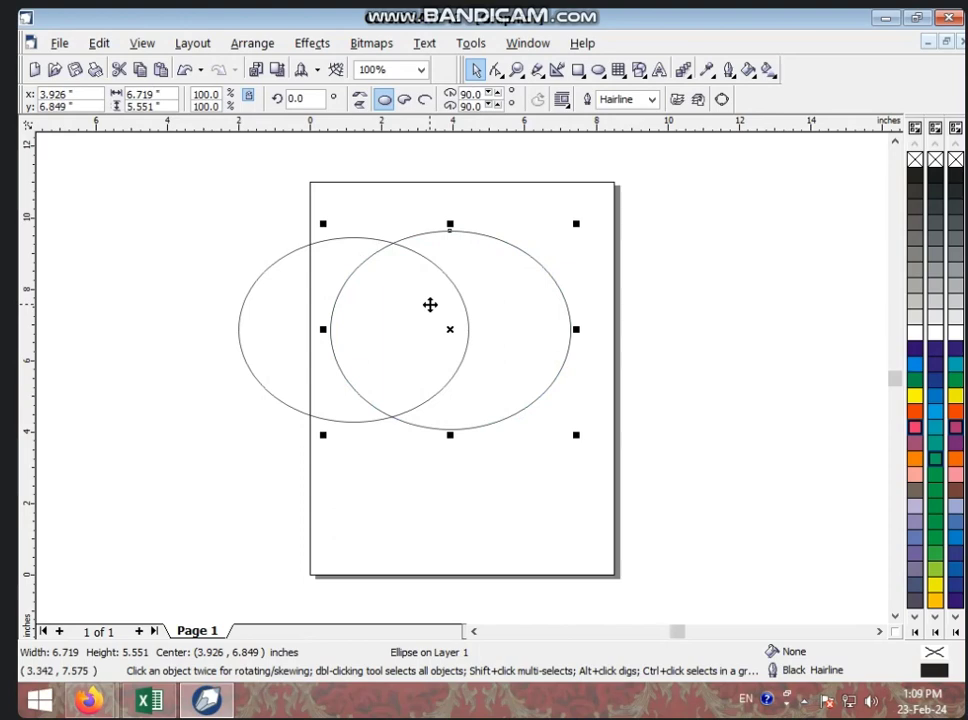
# Try the Weld again on the two more closely overlapped ellipses and undo it.
pyautogui.moveTo(232, 204); pyautogui.dragTo(617, 460)
pyautogui.click(475, 98)
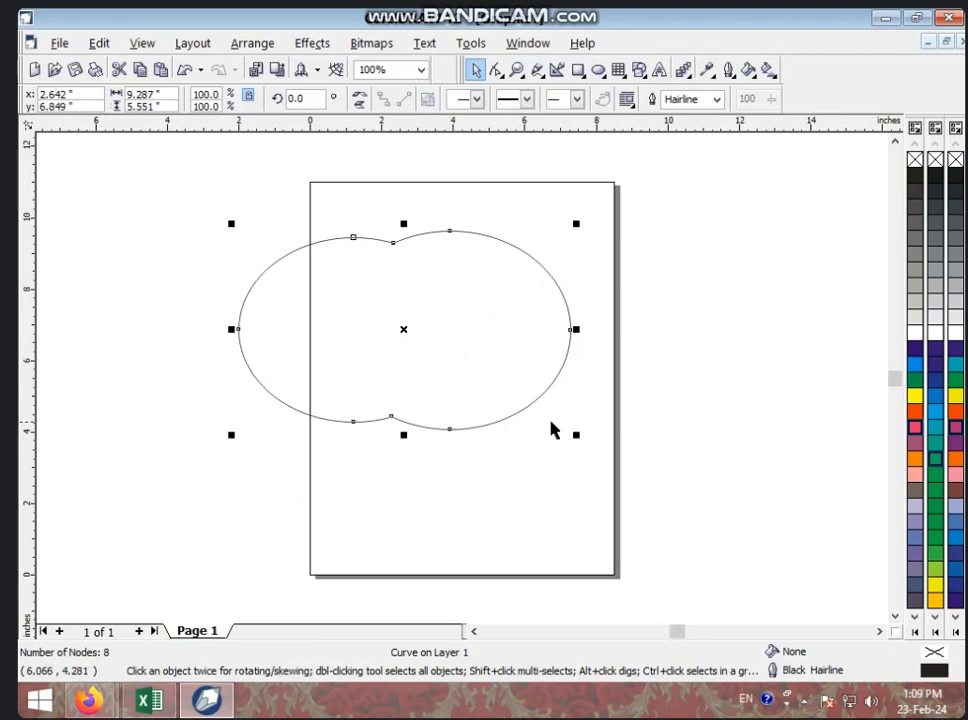
pyautogui.hotkey('ctrl', 'z')
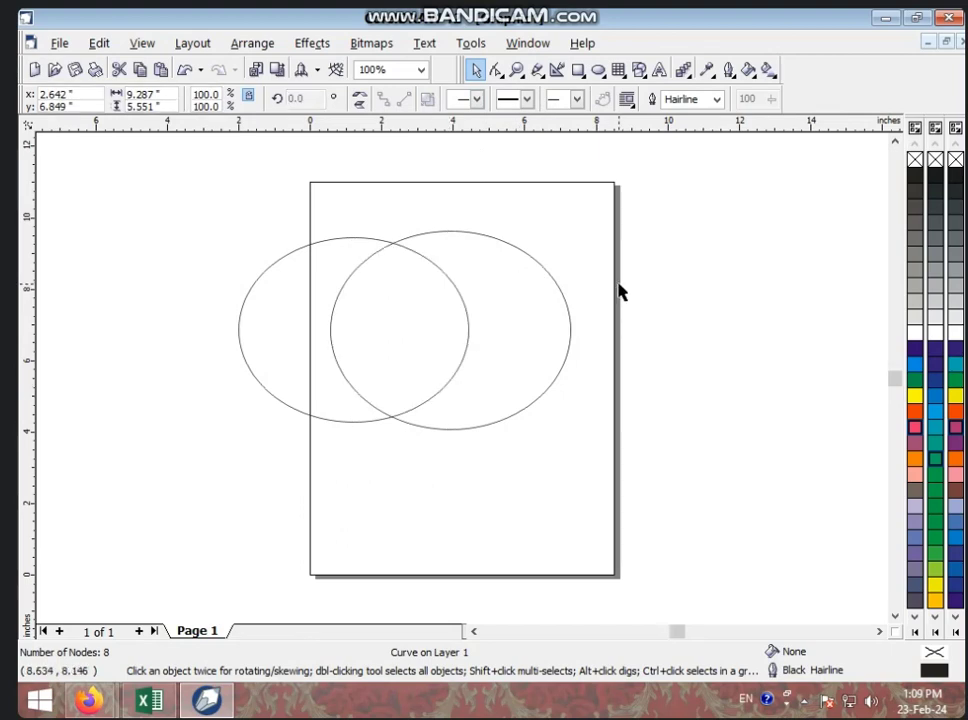
# Move the left ellipse outward to a centre of about 0.15, 6.78 in and weld both ellipses into one curve.
pyautogui.moveTo(281, 311); pyautogui.dragTo(244, 307)
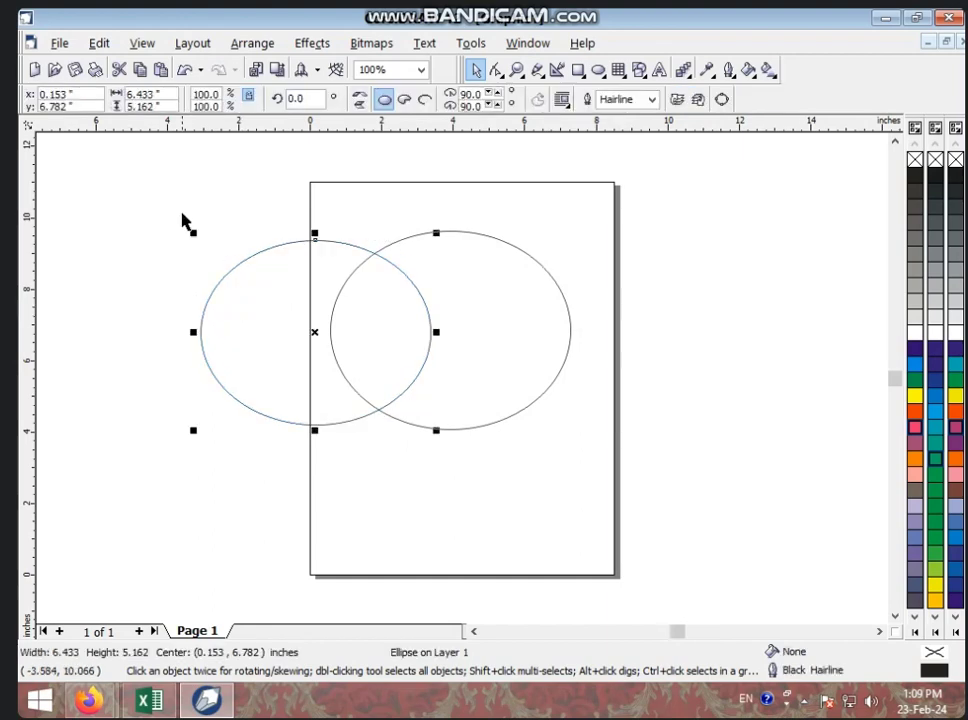
pyautogui.moveTo(182, 213); pyautogui.dragTo(600, 452)
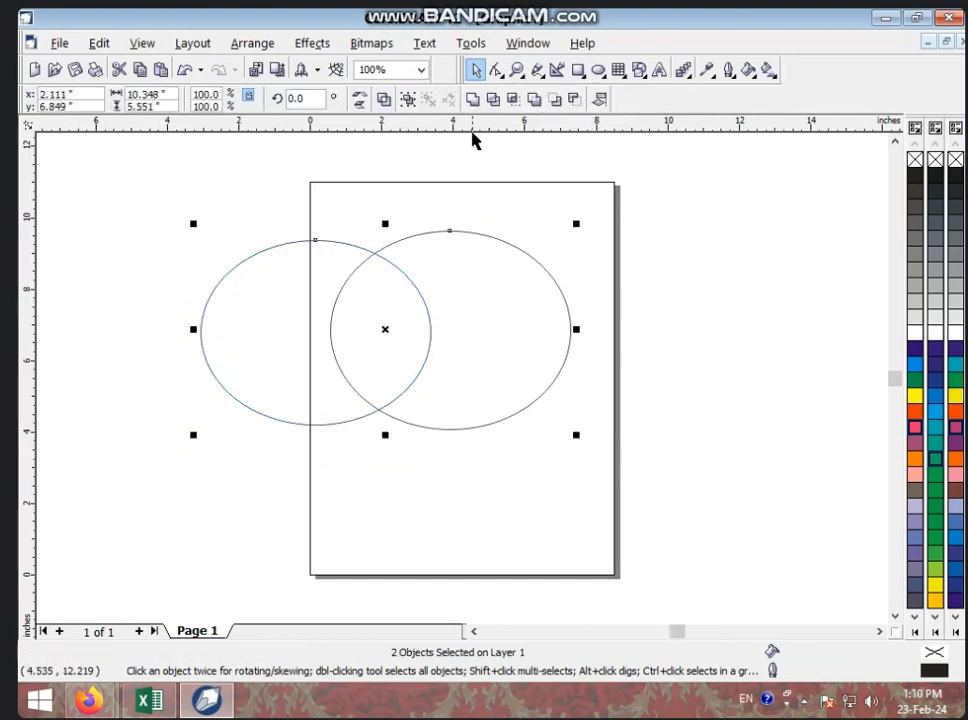
pyautogui.click(472, 99)
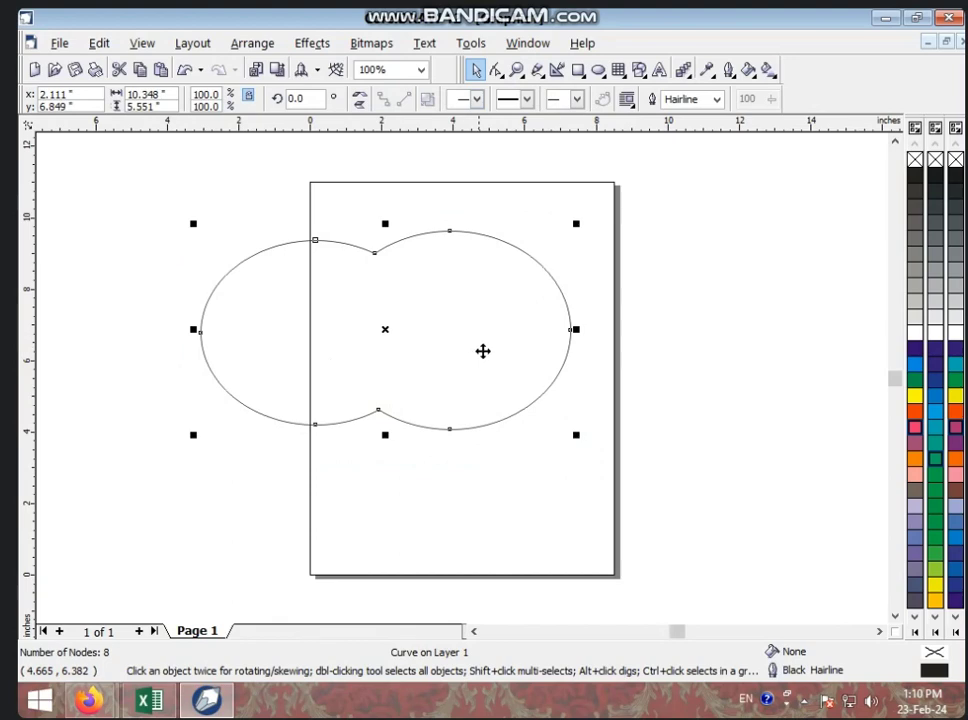
# Scale the welded curve down proportionally to about 79% and narrow it to about 7.1 in wide.
pyautogui.moveTo(575, 433); pyautogui.dragTo(557, 400)
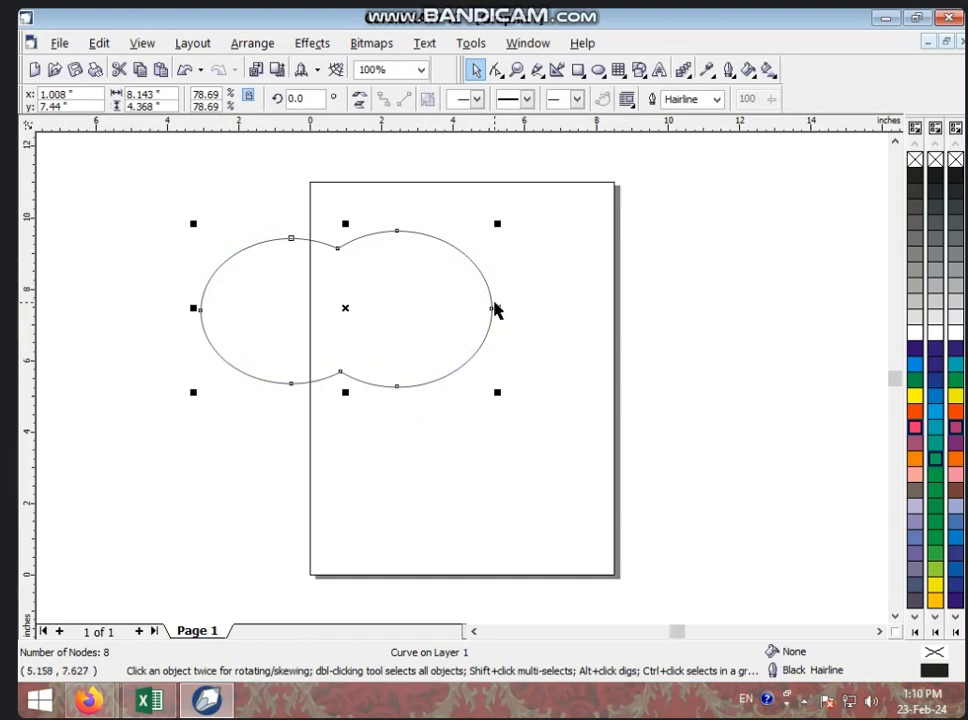
pyautogui.moveTo(496, 309); pyautogui.dragTo(460, 308)
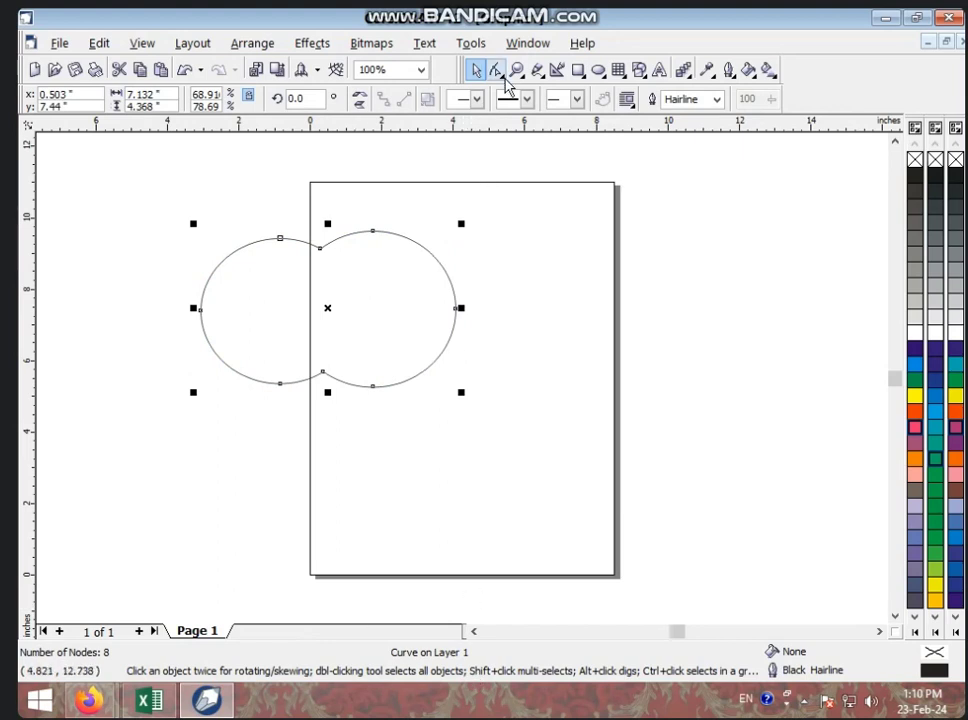
# Smooth the welded curve's upper and lower waist by converting the two cusp nodes there to symmetrical nodes.
pyautogui.click(503, 77)
pyautogui.click(504, 101)
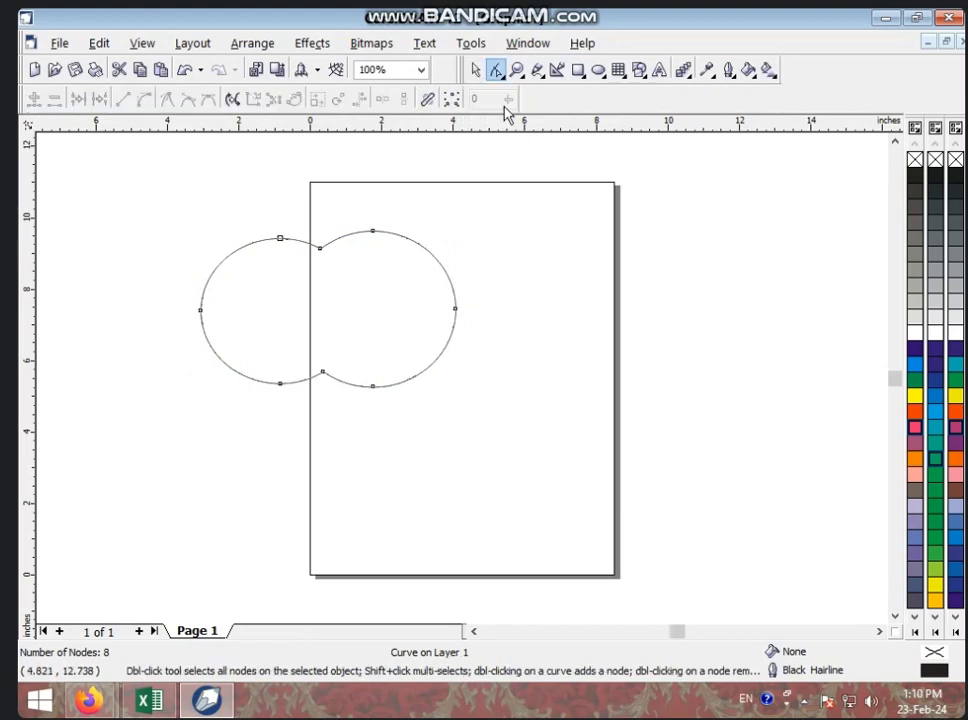
pyautogui.click(319, 250)
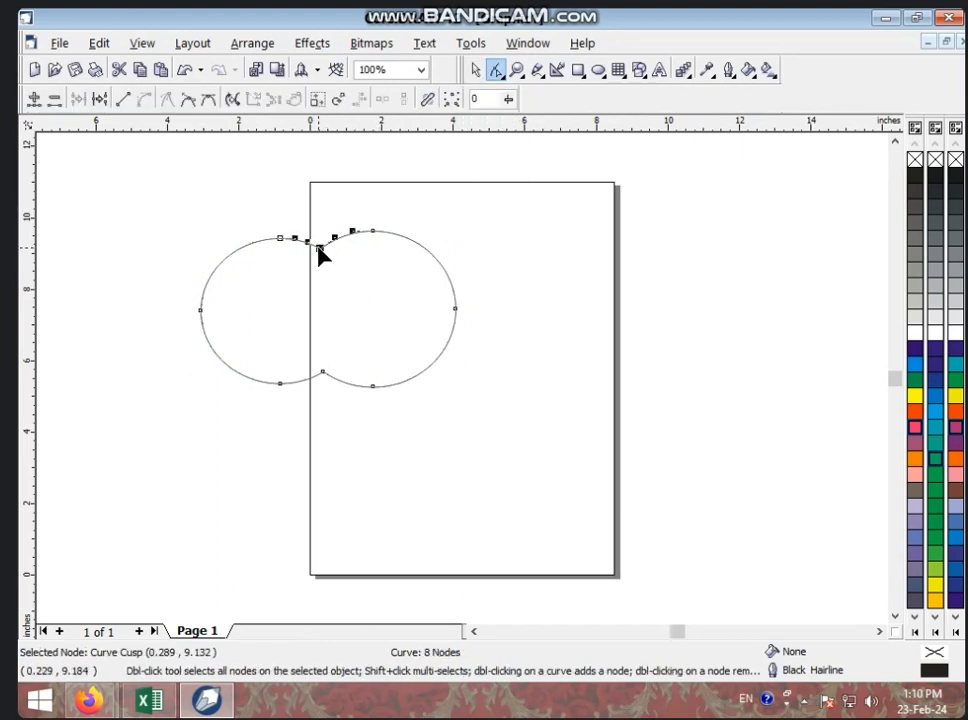
pyautogui.click(206, 104)
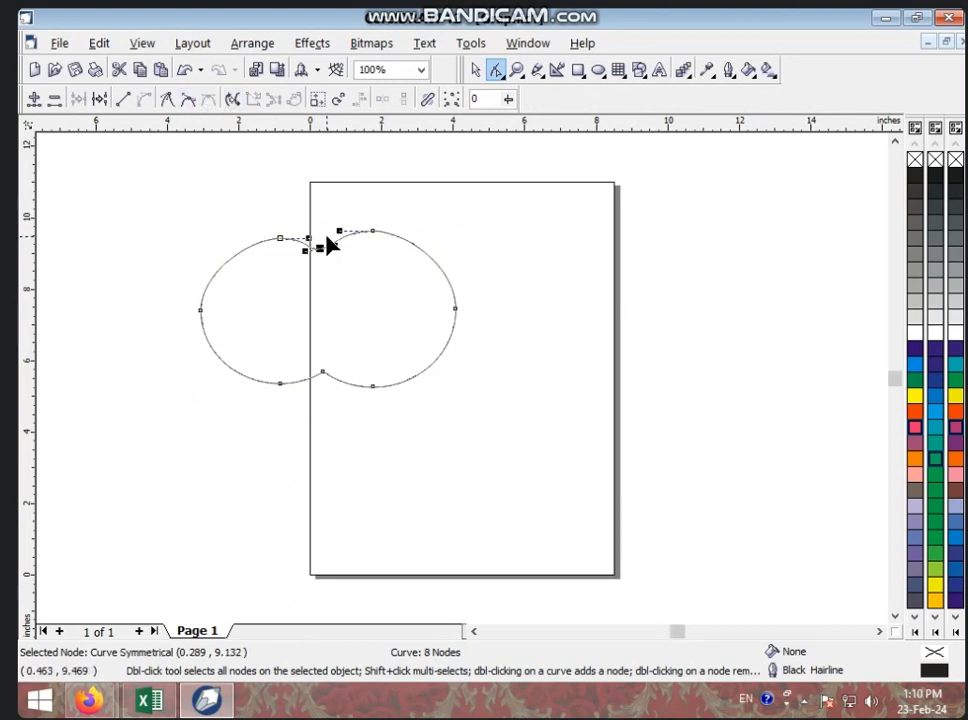
pyautogui.click(320, 374)
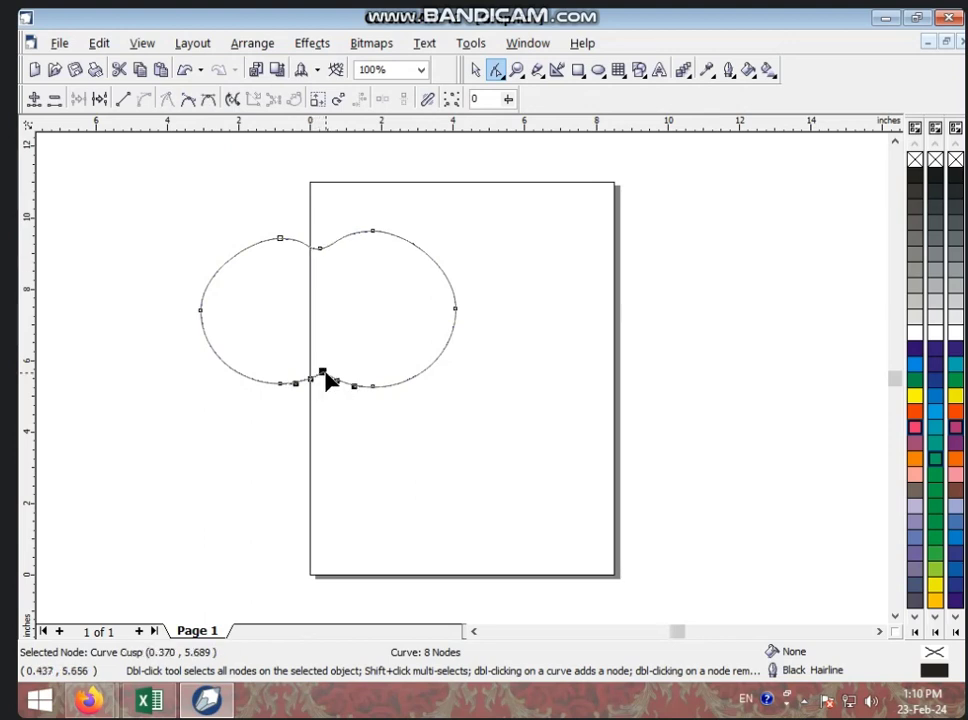
pyautogui.click(209, 100)
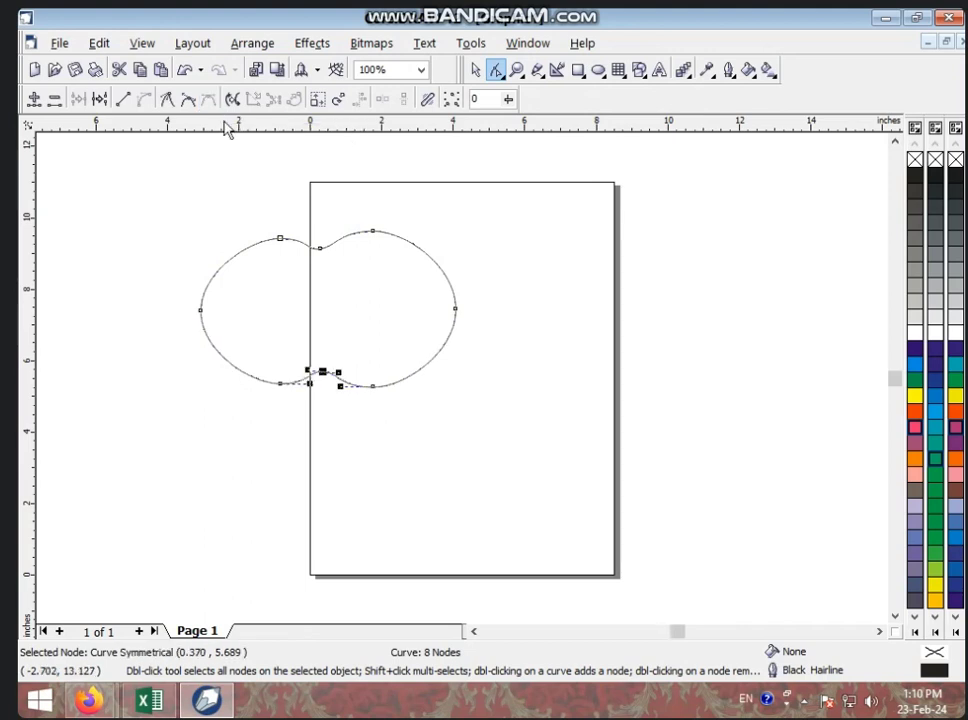
pyautogui.click(474, 72)
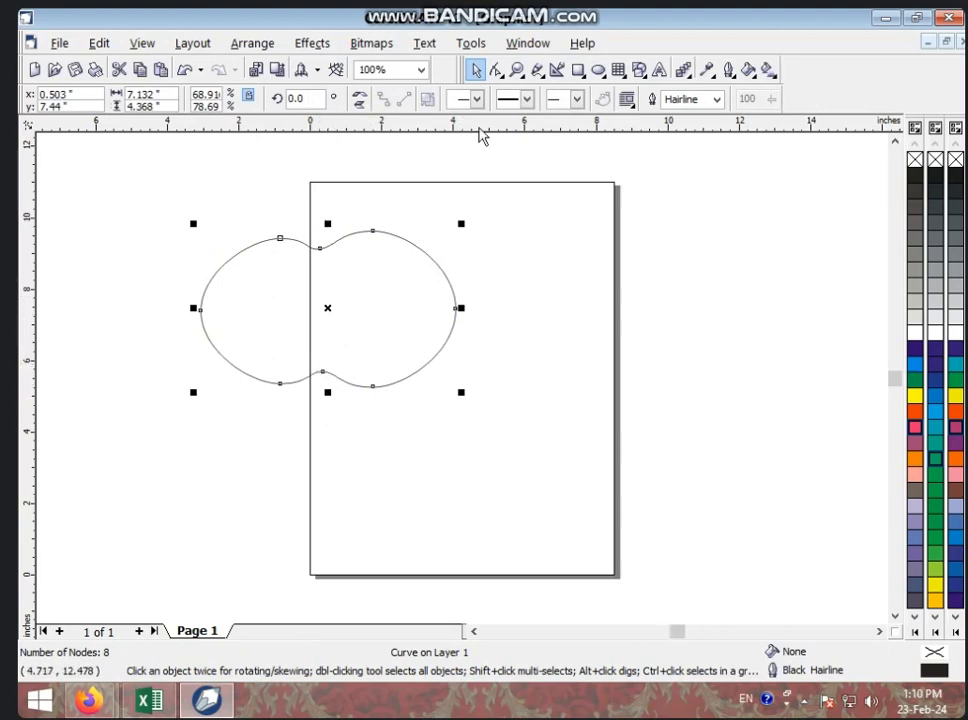
# Draw an ellipse about 4.0 by 3.0 in across the smoothed curve's right edge and cut it out with Back Minus Front.
pyautogui.click(598, 72)
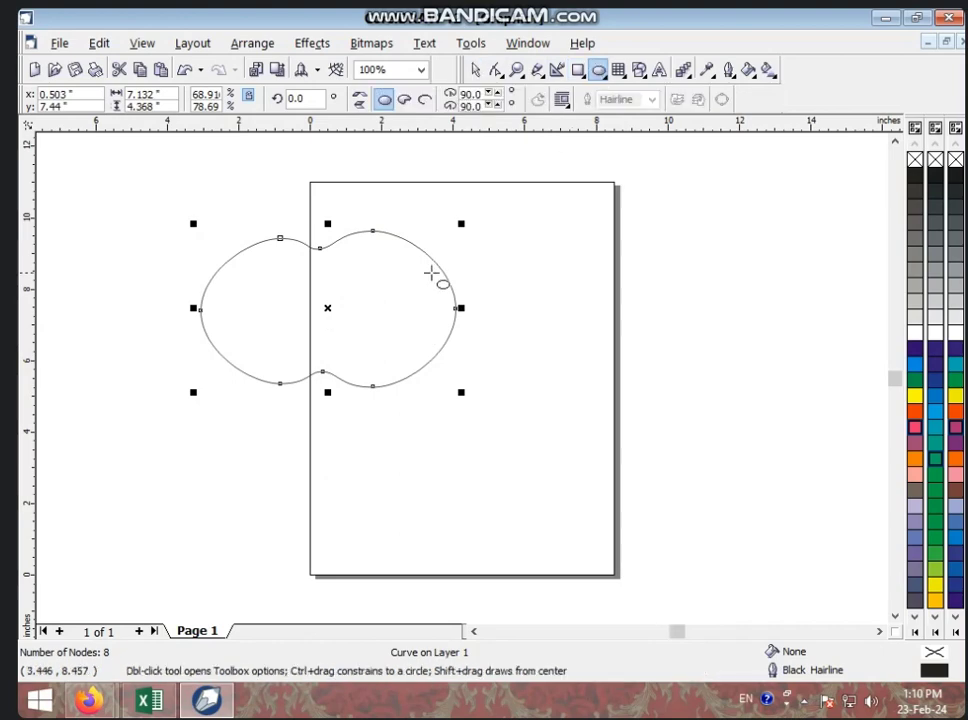
pyautogui.moveTo(391, 253); pyautogui.dragTo(533, 362)
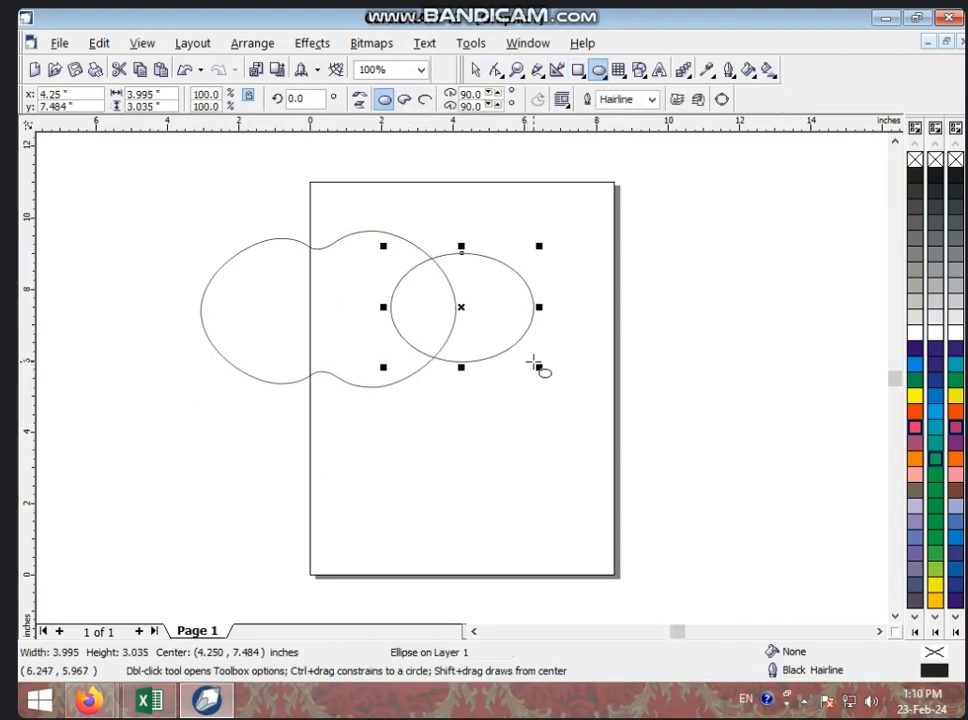
pyautogui.click(477, 72)
pyautogui.moveTo(130, 182); pyautogui.dragTo(568, 410)
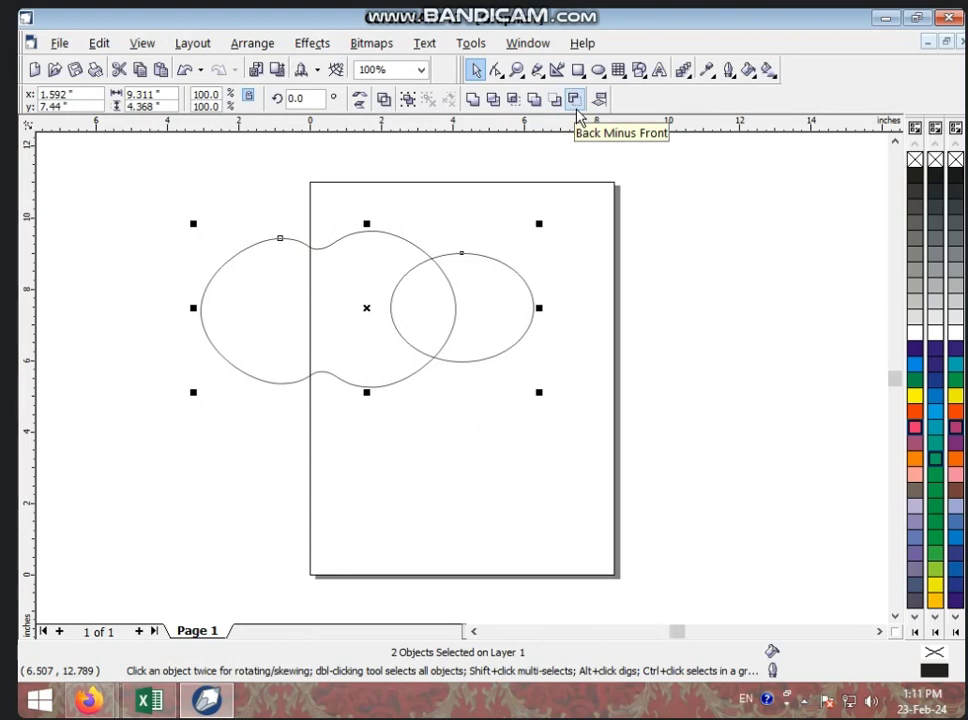
pyautogui.click(575, 101)
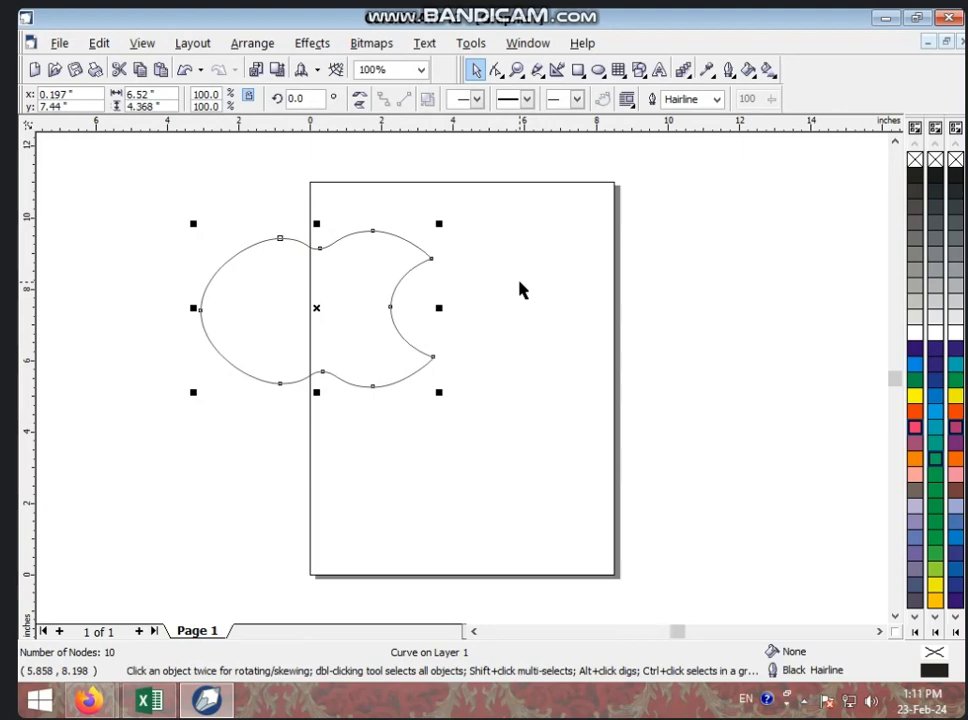
pyautogui.click(450, 333)
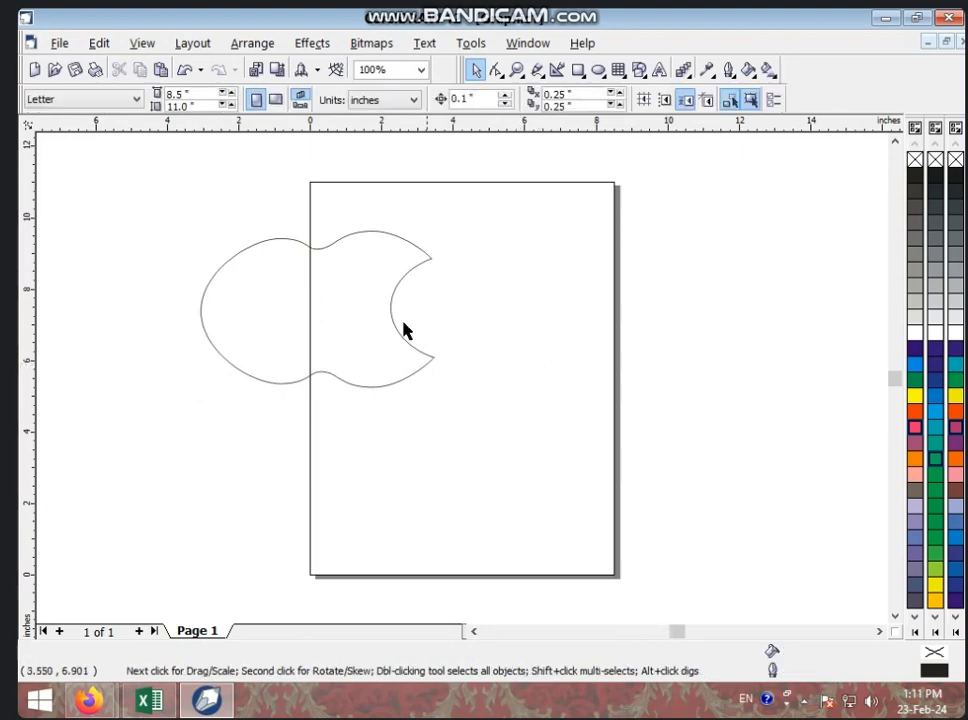
pyautogui.click(344, 310)
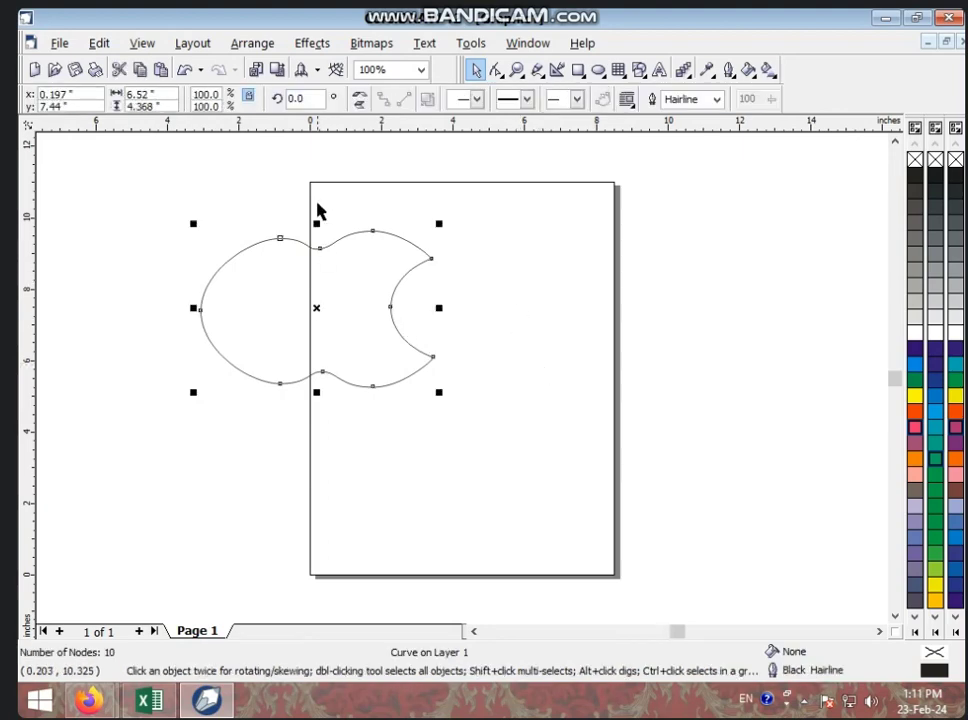
# Draw an ellipse about 4.2 by 3.2 in across the page's right edge and place an overlapping duplicate centred at about 10.65, 6.74 in.
pyautogui.click(598, 70)
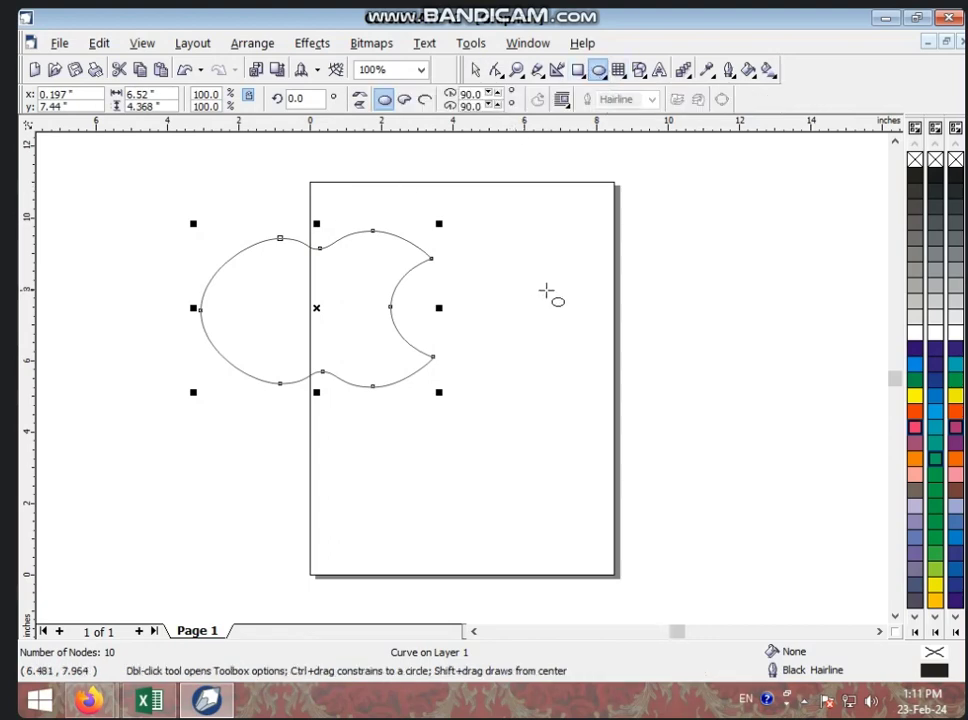
pyautogui.moveTo(539, 282); pyautogui.dragTo(687, 394)
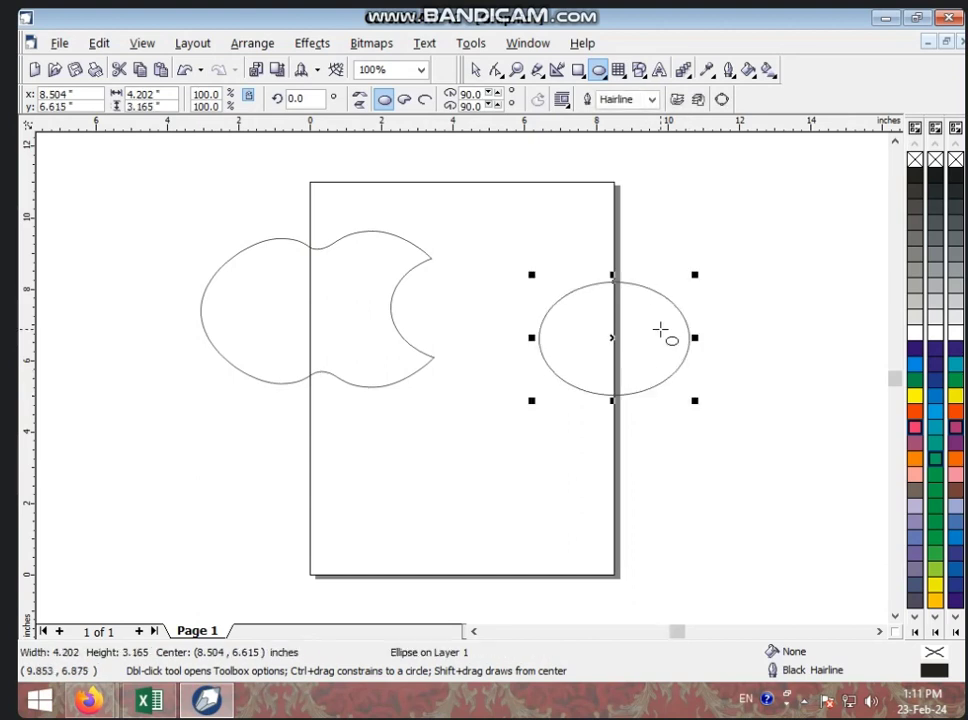
pyautogui.press('space')
pyautogui.hotkey('ctrl', 'd')
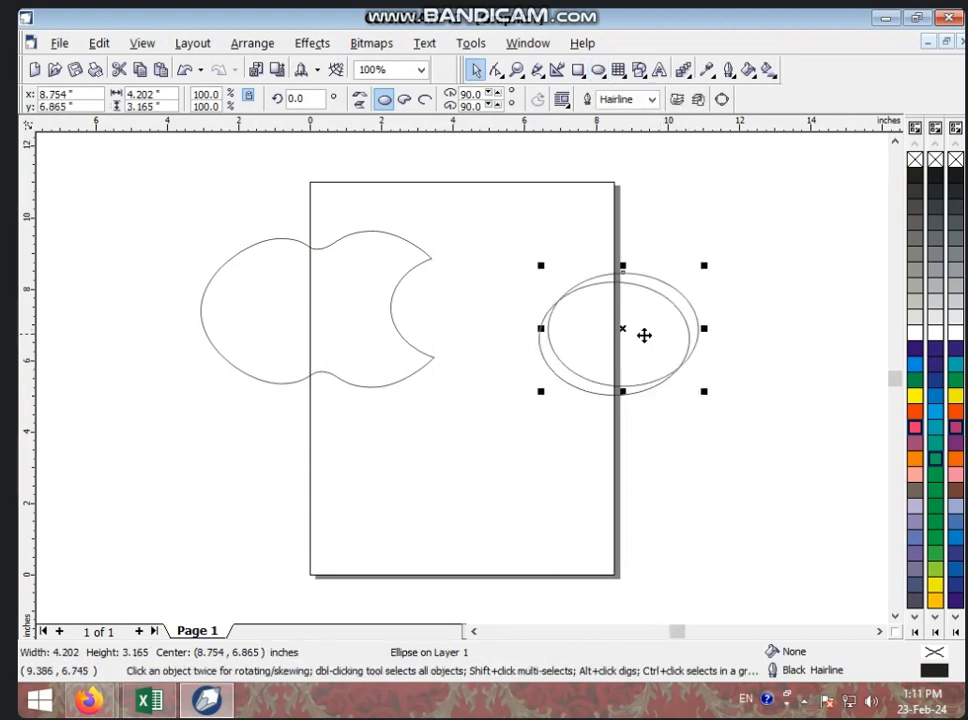
pyautogui.moveTo(644, 336); pyautogui.dragTo(712, 341)
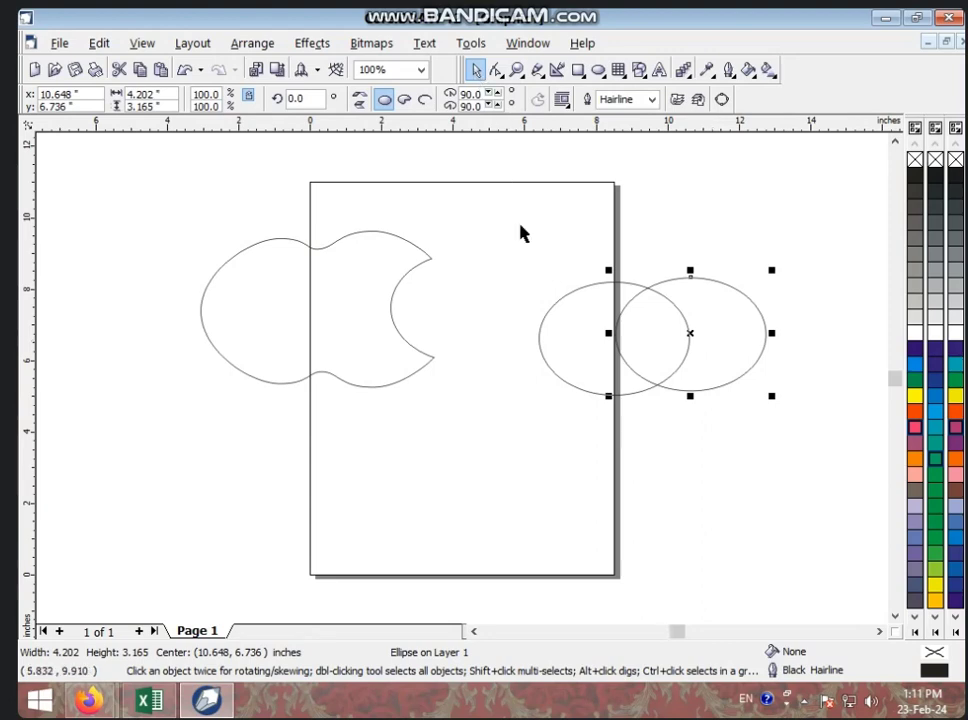
# Create a separate shape from the overlap of the two new ellipses with Intersect.
pyautogui.moveTo(512, 252); pyautogui.dragTo(808, 402)
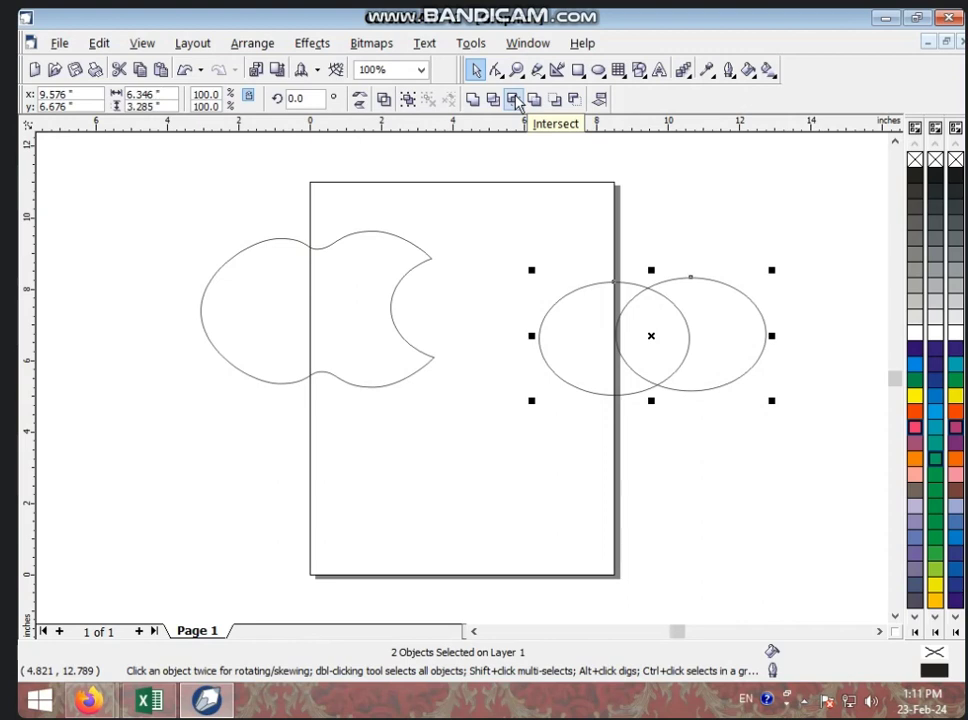
pyautogui.click(514, 100)
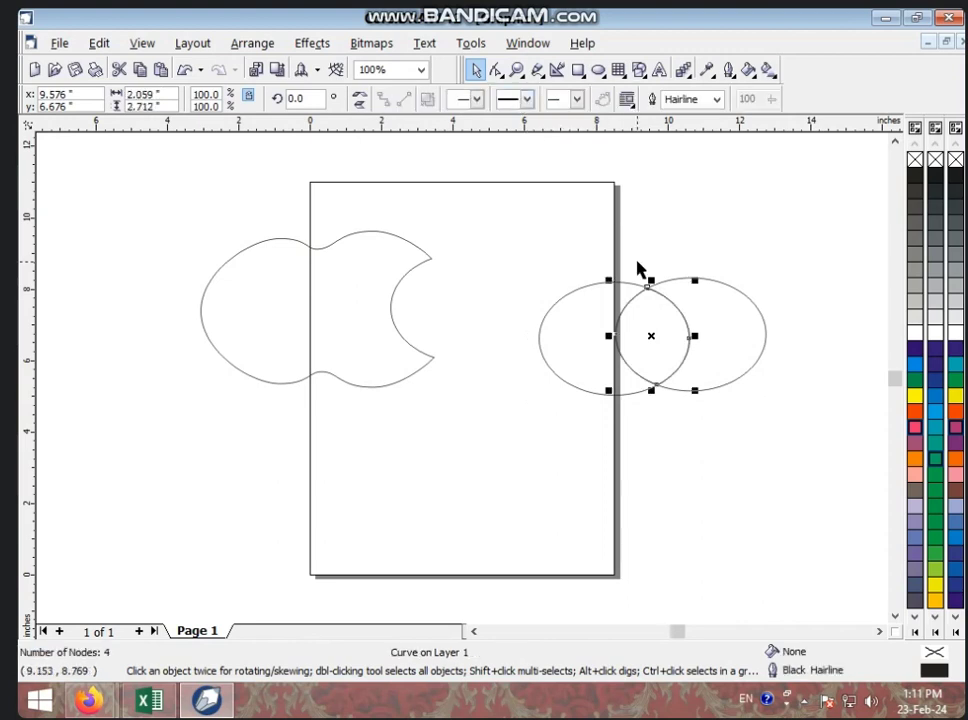